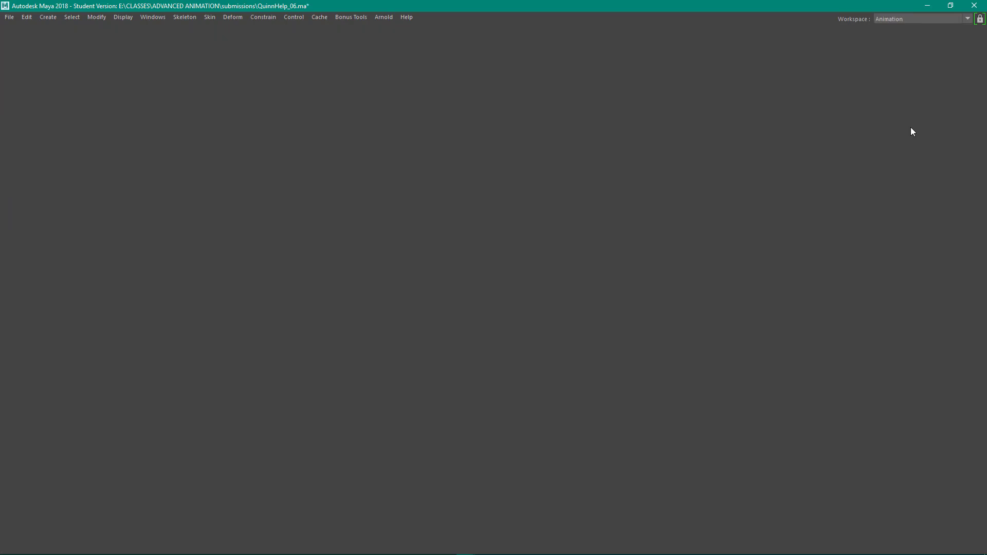
Select the Root_CTL control around the gecko's hips and examine the whole rig from the side
drag(446, 278, 476, 389)
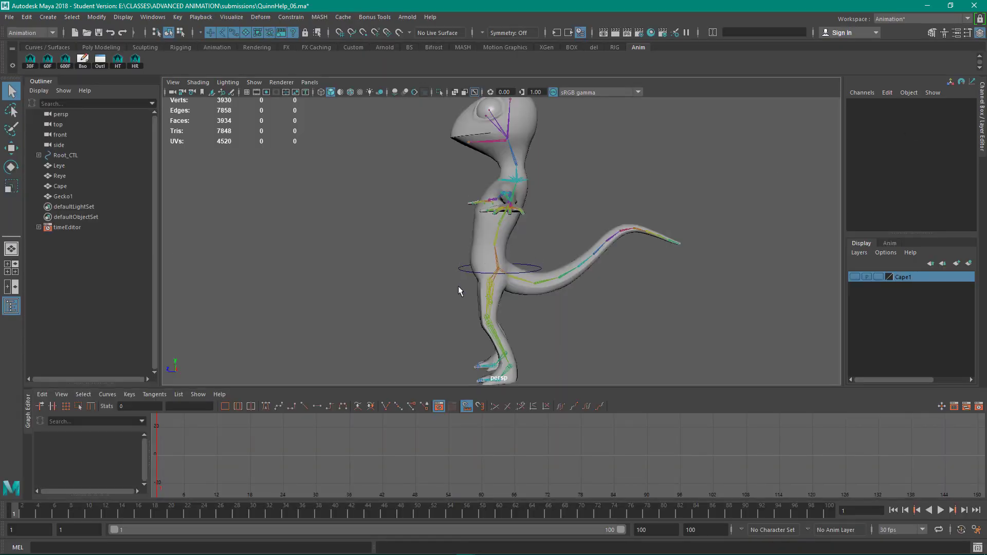
click(459, 268)
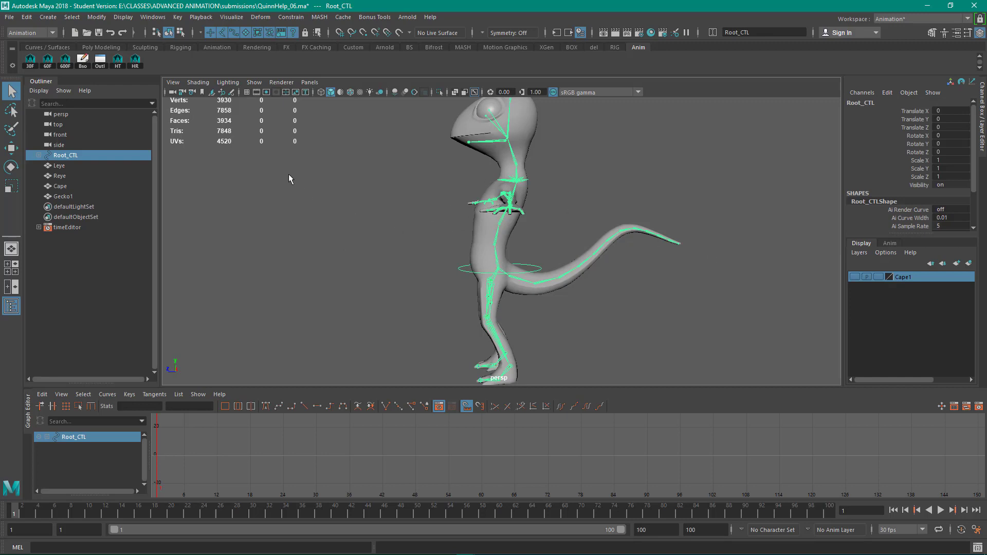
alt+right_drag(340, 208, 368, 227)
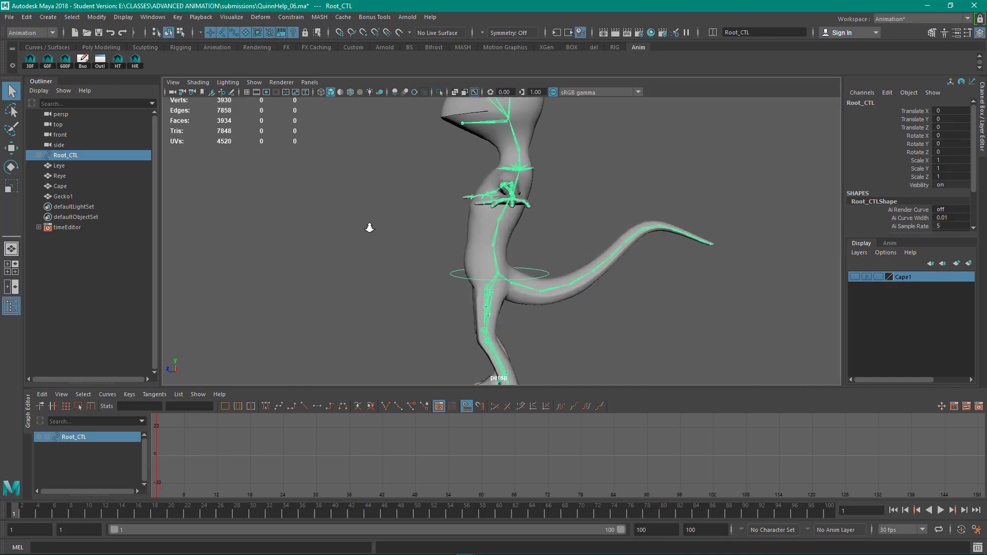
alt+middle_drag(369, 237, 383, 202)
alt+right_drag(382, 202, 355, 210)
alt+middle_drag(355, 236, 357, 251)
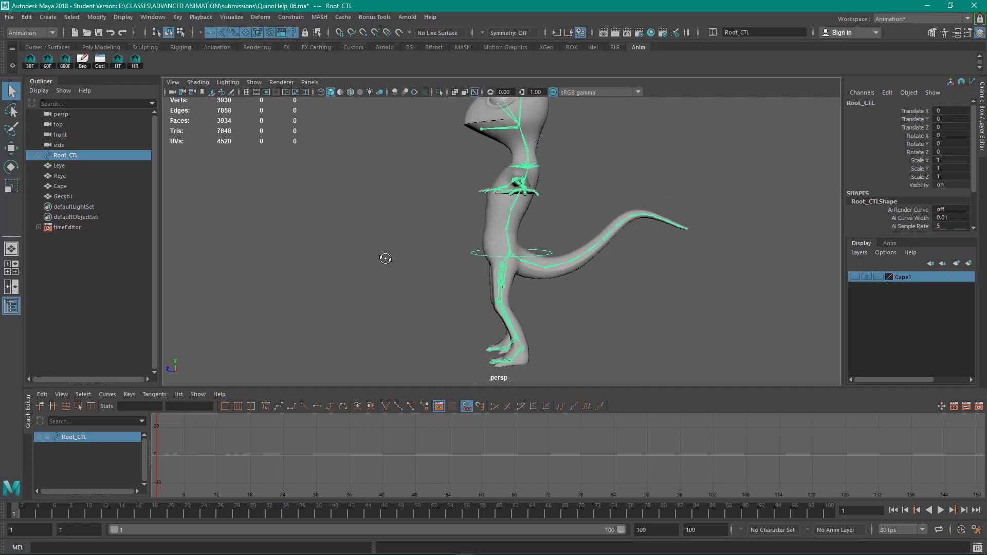
alt+drag(386, 259, 355, 249)
alt+right_drag(355, 249, 351, 239)
alt+drag(352, 239, 348, 236)
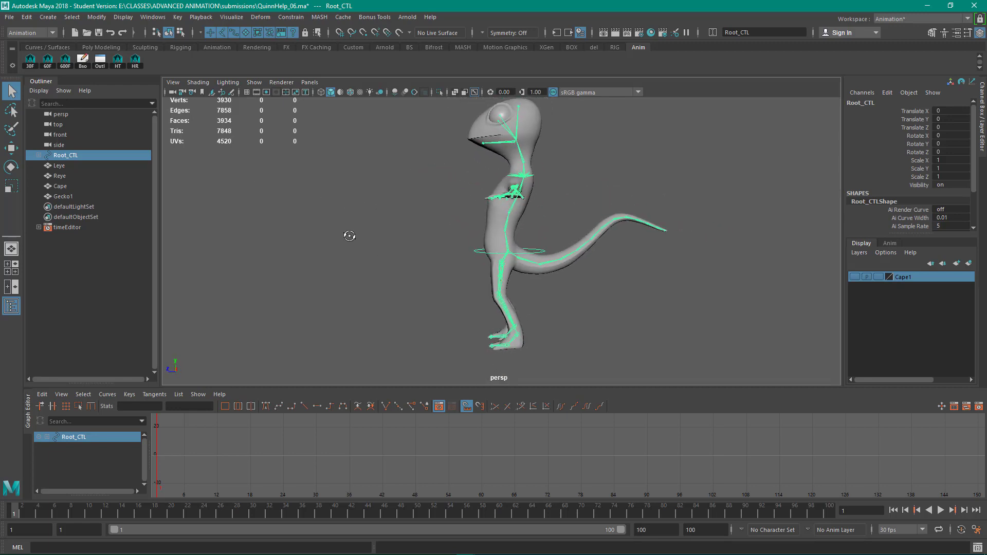
alt+middle_drag(350, 239, 354, 249)
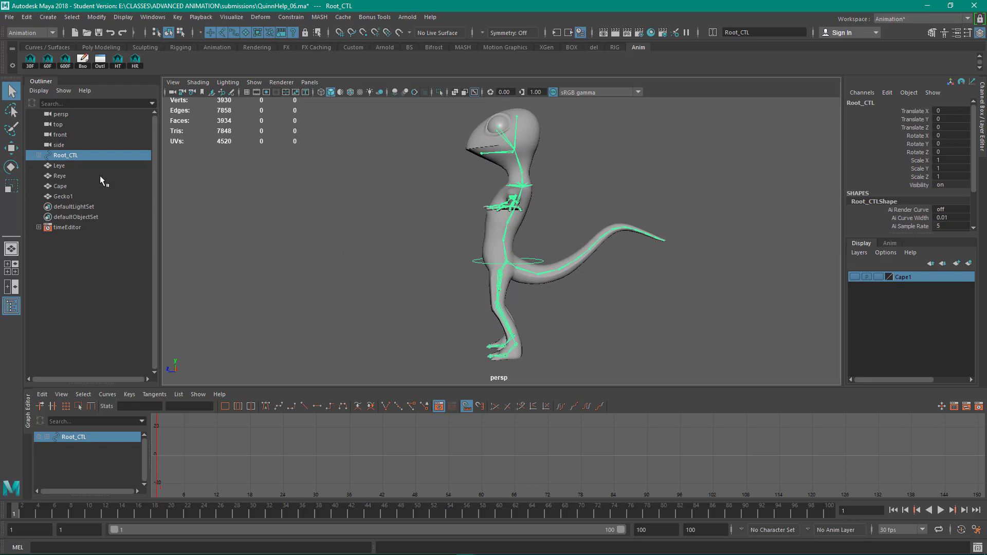
Expand the Root_CTL hierarchy and compare the control with its child joint Hips_Spine1
click(38, 155)
click(77, 165)
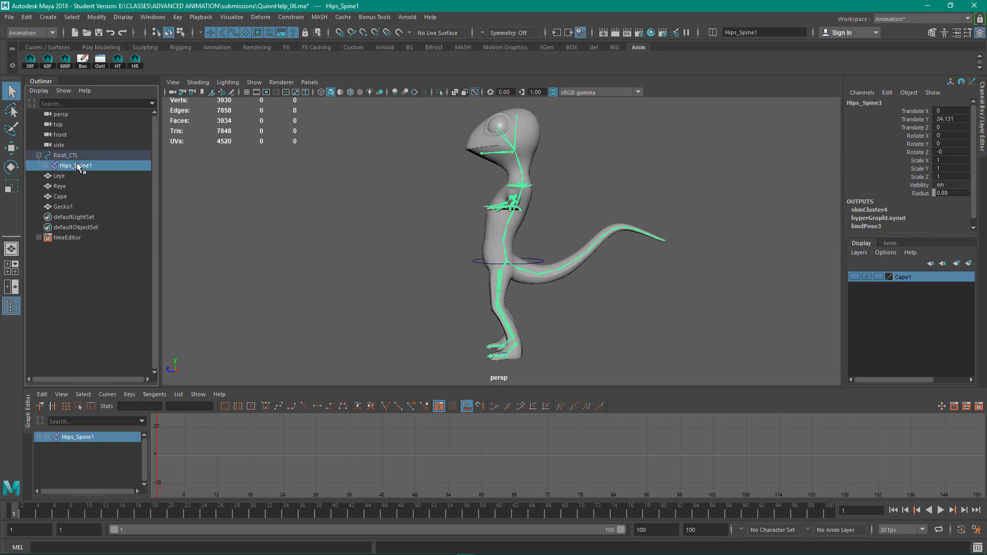
double_click(70, 155)
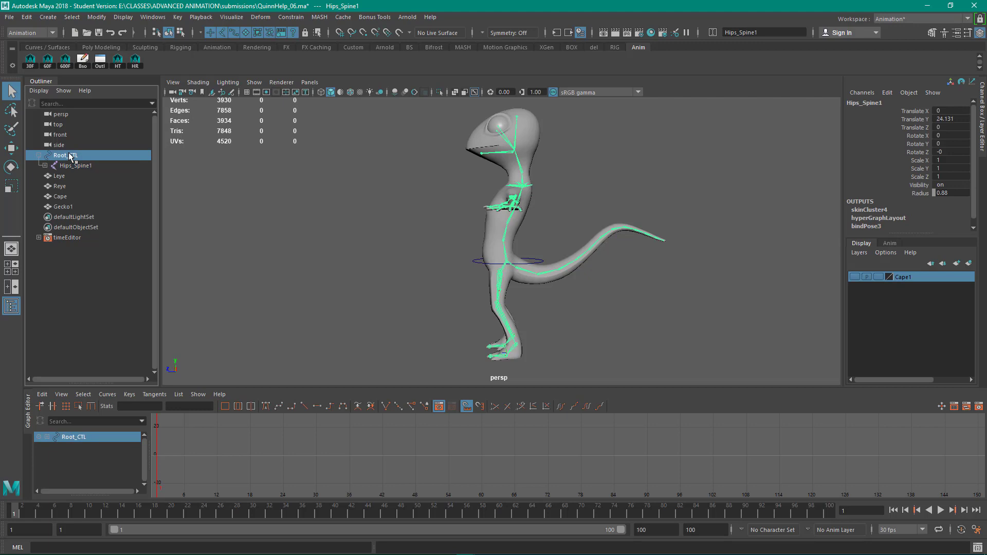
click(115, 258)
drag(478, 253, 483, 274)
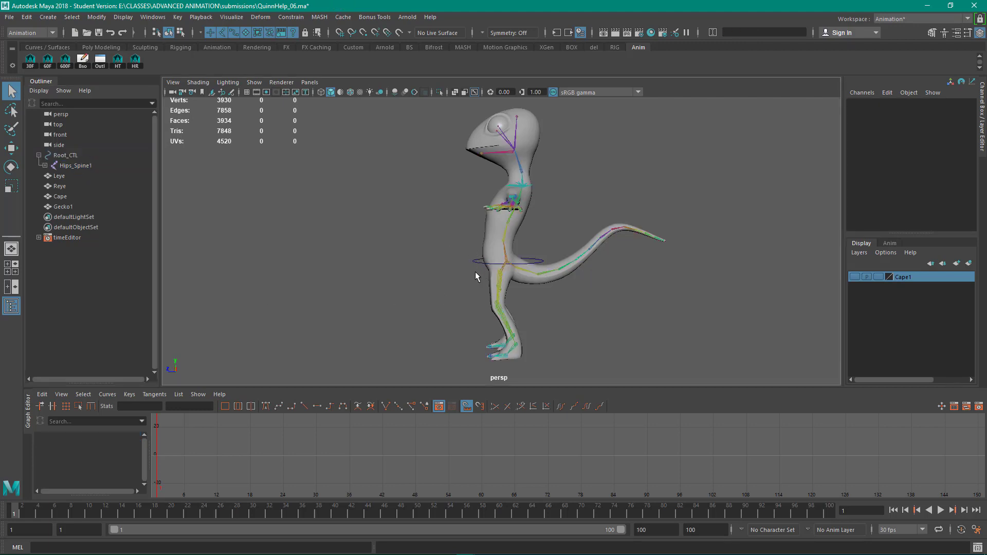
click(475, 272)
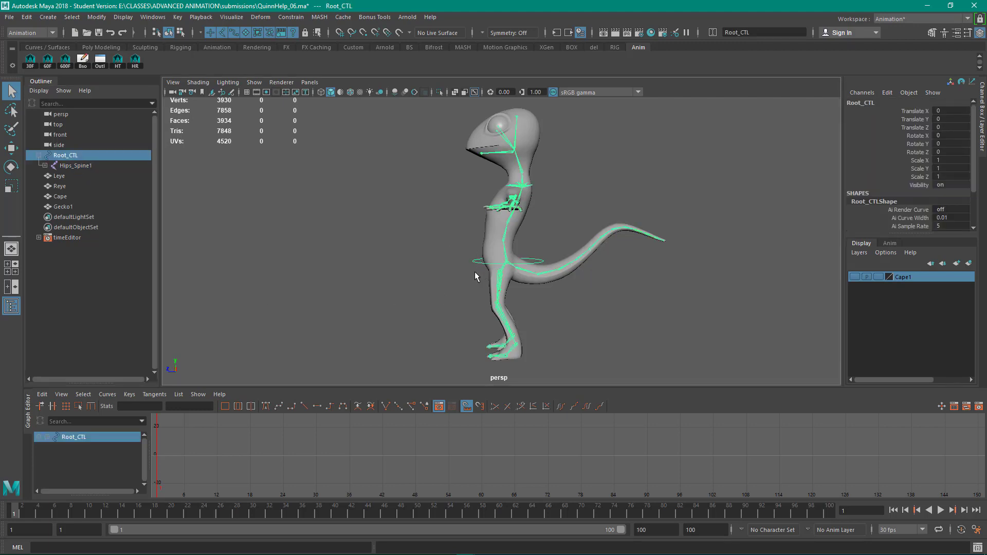
alt+drag(474, 272, 468, 244)
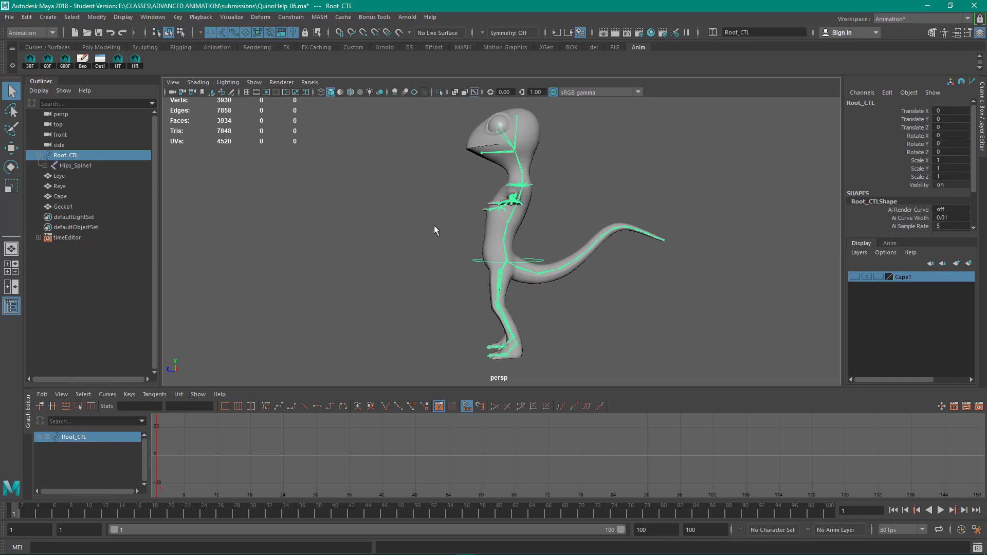
alt+drag(428, 214, 433, 215)
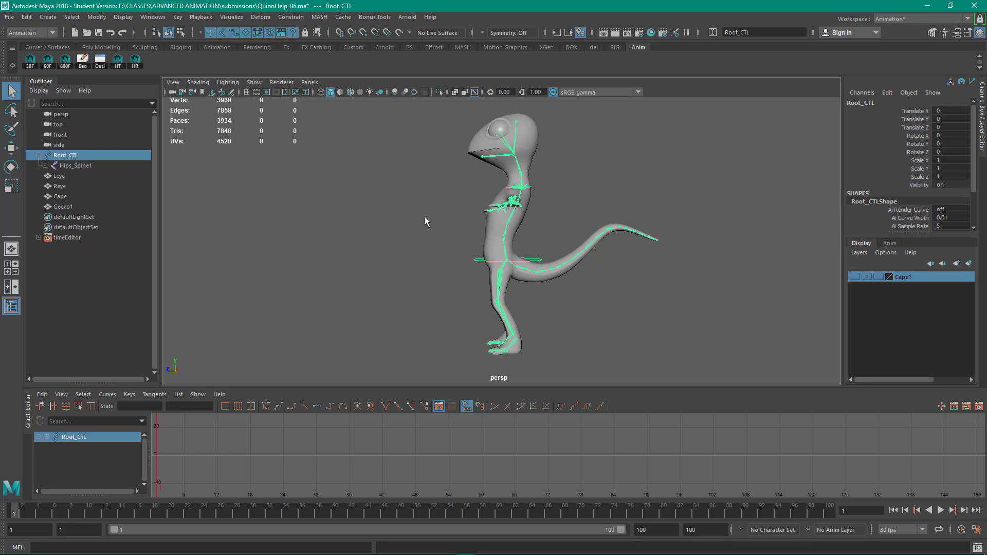
Expand Hips_Spine1 and duplicate the Tail1 joint chain beneath it
click(89, 166)
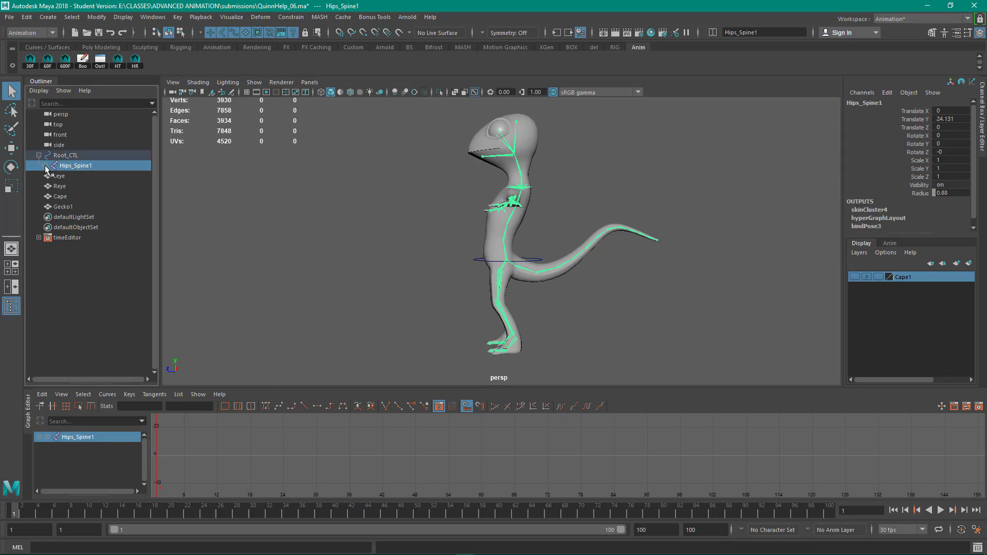
click(45, 165)
click(72, 187)
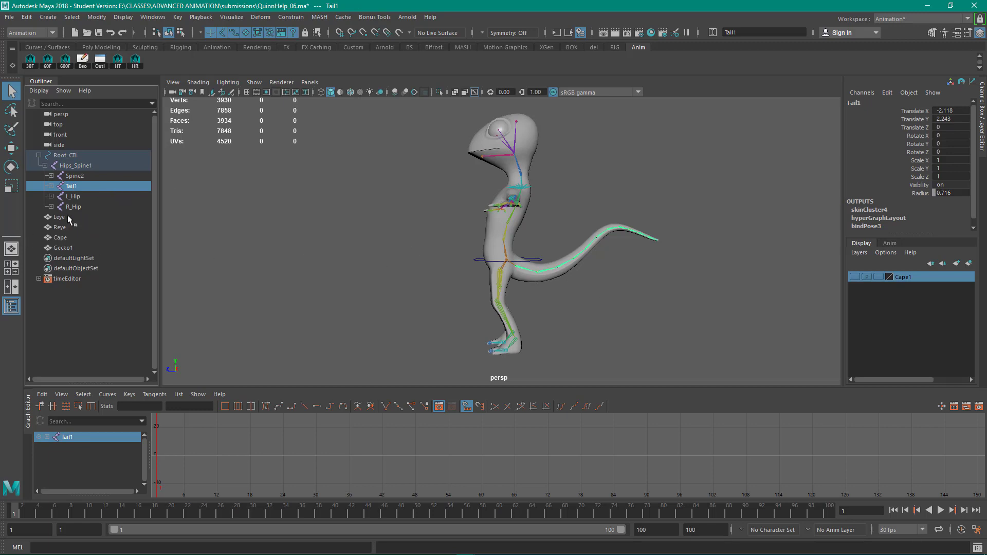
key(ctrl+d)
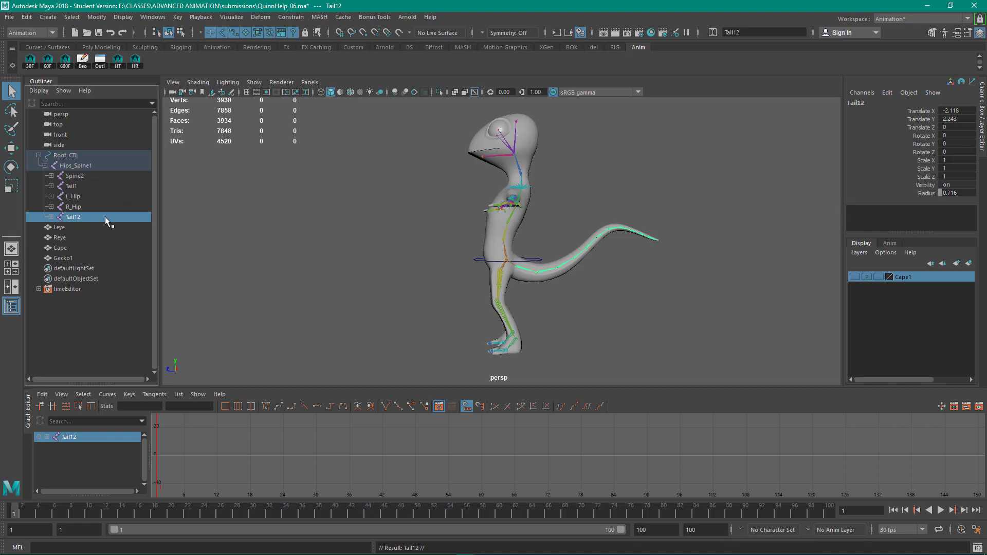
Create a display layer containing the duplicated tail chain, Tail12
click(66, 186)
click(77, 215)
click(969, 263)
Rename the new display layer Tail2_ and hide it so only the original tail chain shows
double_click(908, 277)
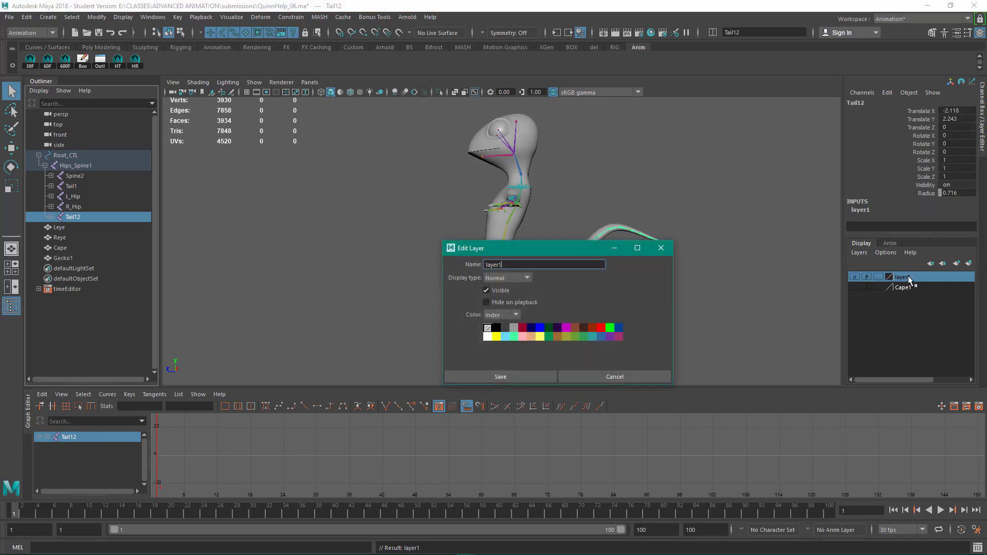
double_click(510, 265)
key(Caps_Lock)
text(TA)
key(BackSpace)
key(Caps_Lock)
text(Tai)
click(501, 376)
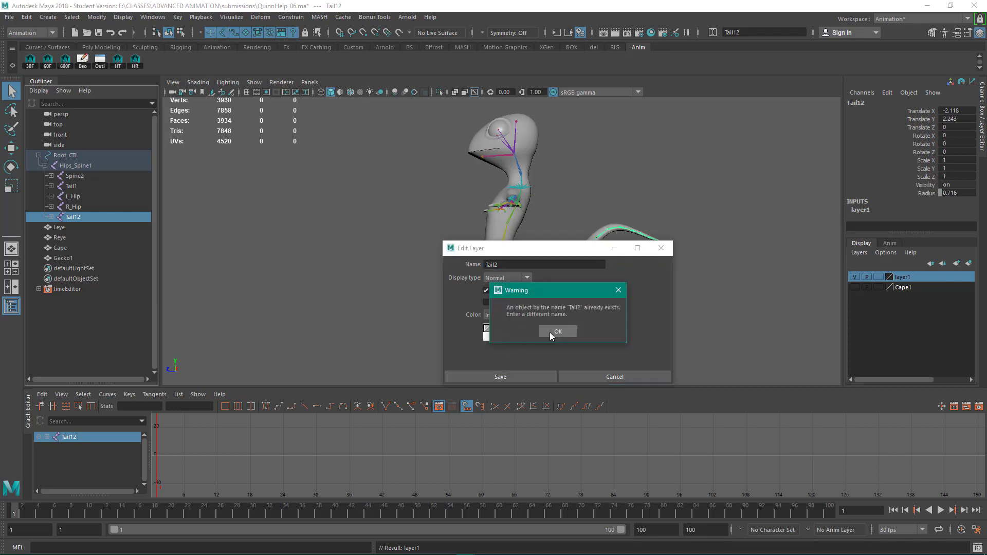
click(555, 330)
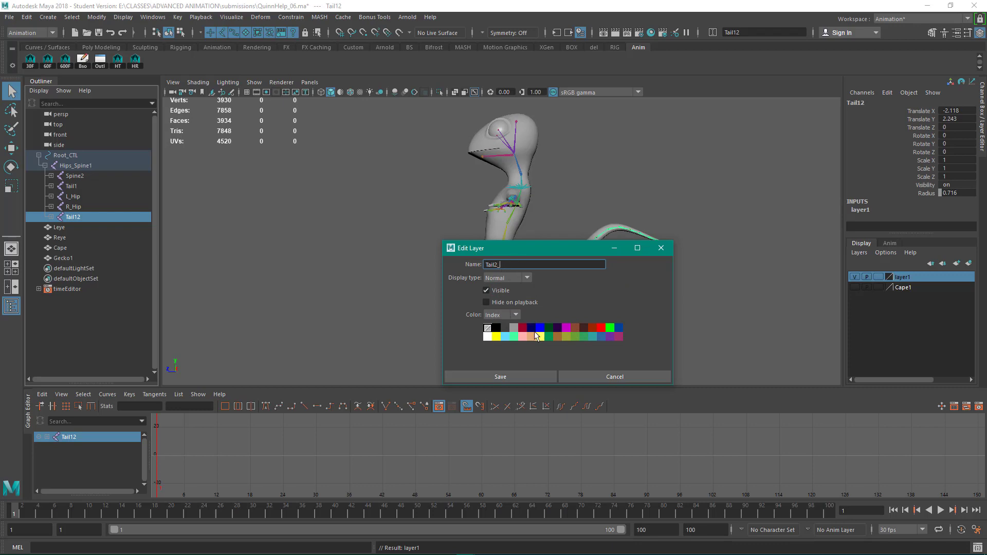
click(512, 379)
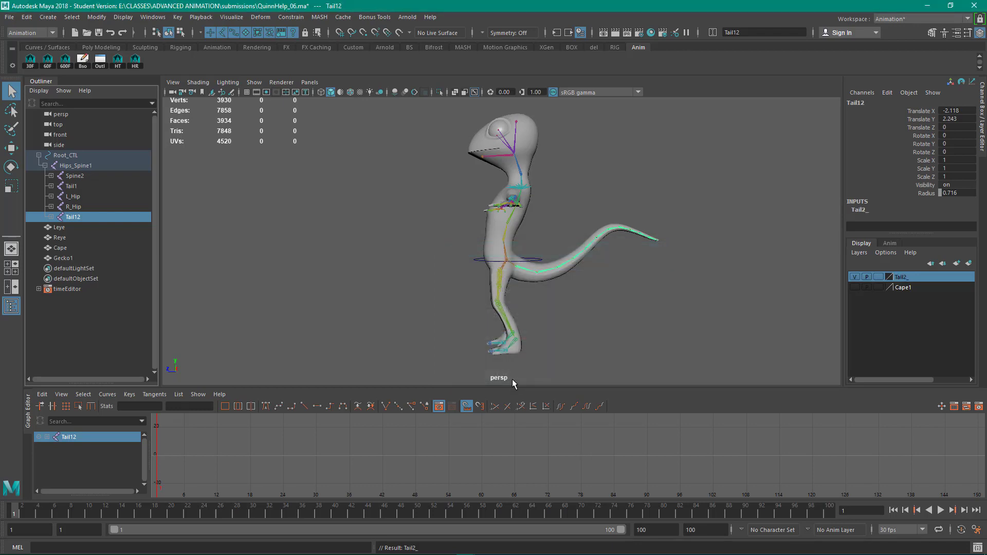
click(855, 277)
click(703, 342)
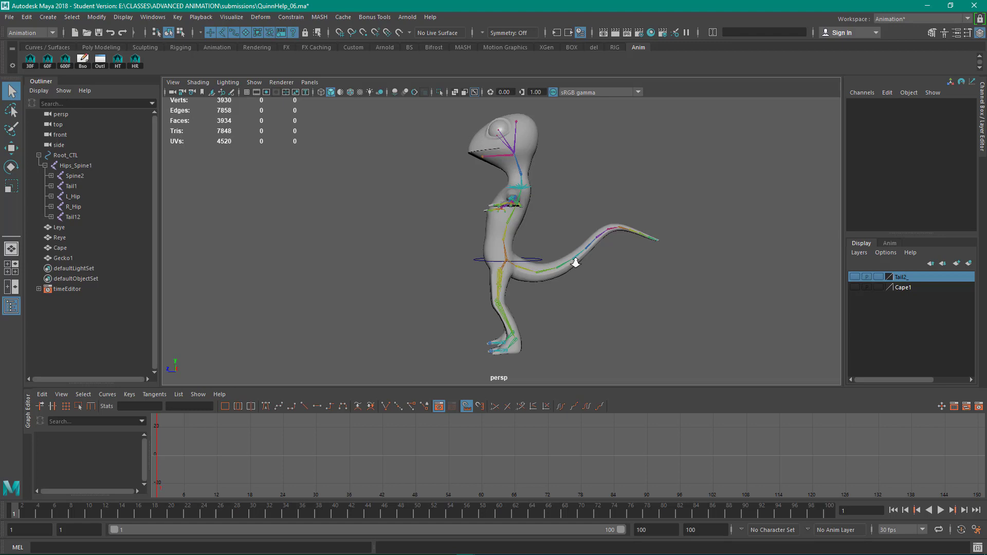
Make the joint chain from Tail1 to Tail_End dynamic as a single Hair chain, accepting playback of every frame
alt+right_drag(576, 262, 587, 269)
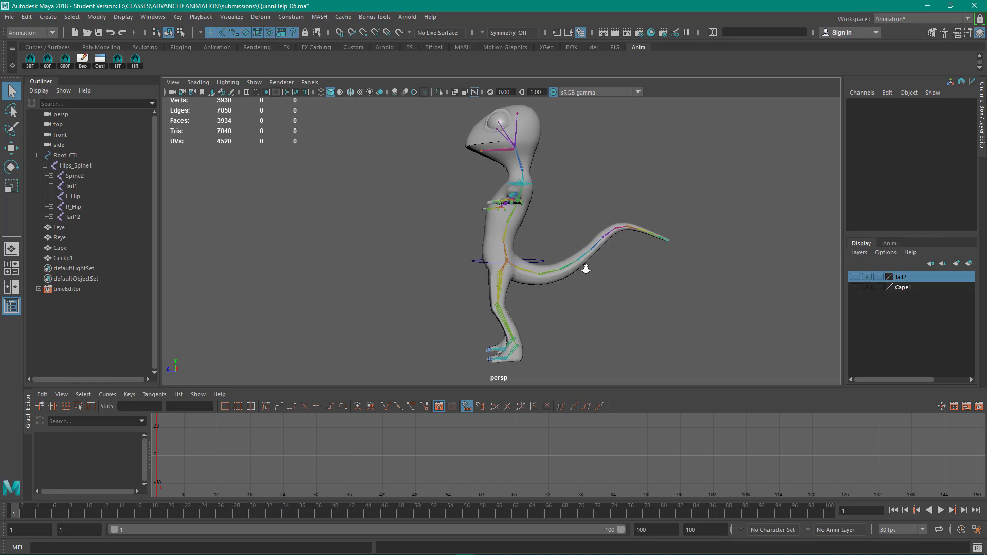
click(524, 269)
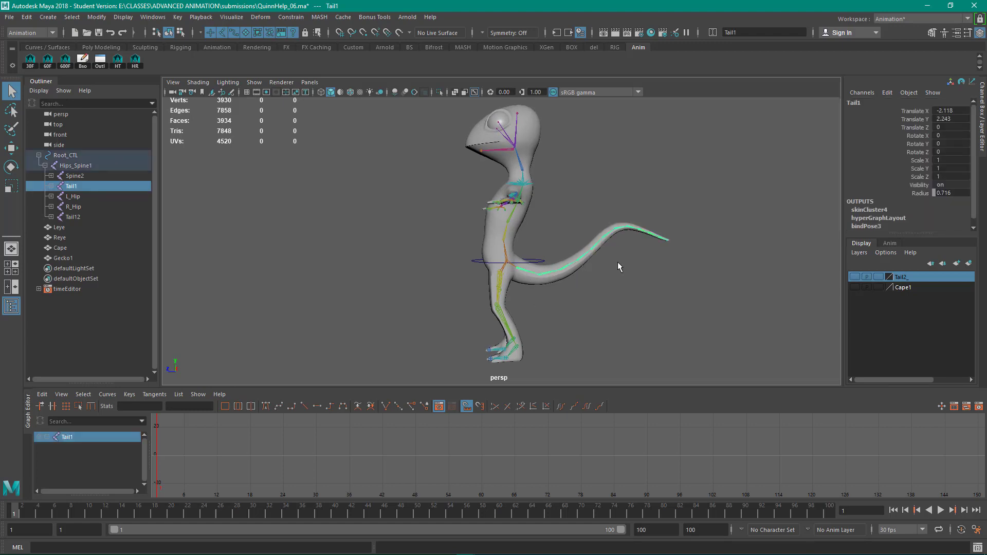
shift+click(667, 239)
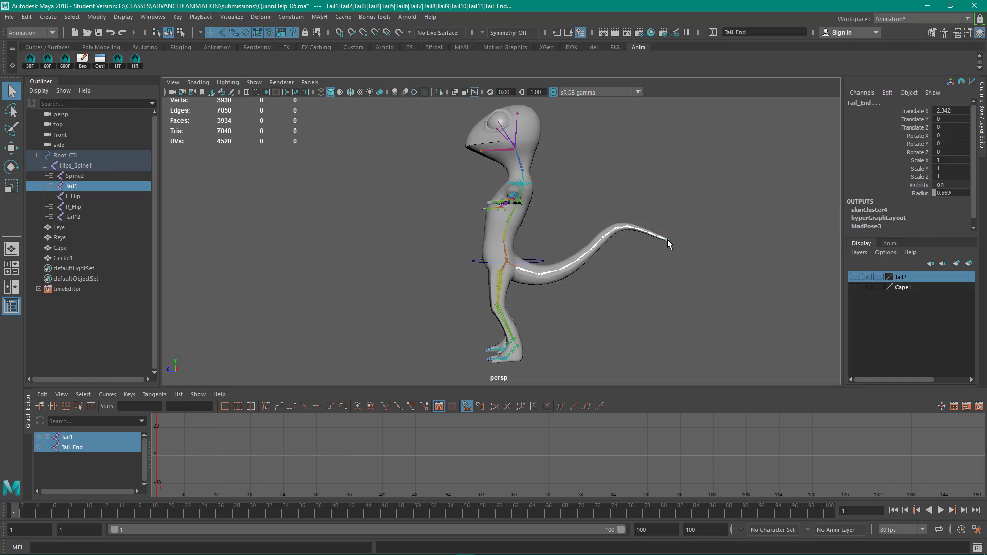
click(373, 17)
mouse_move(394, 110)
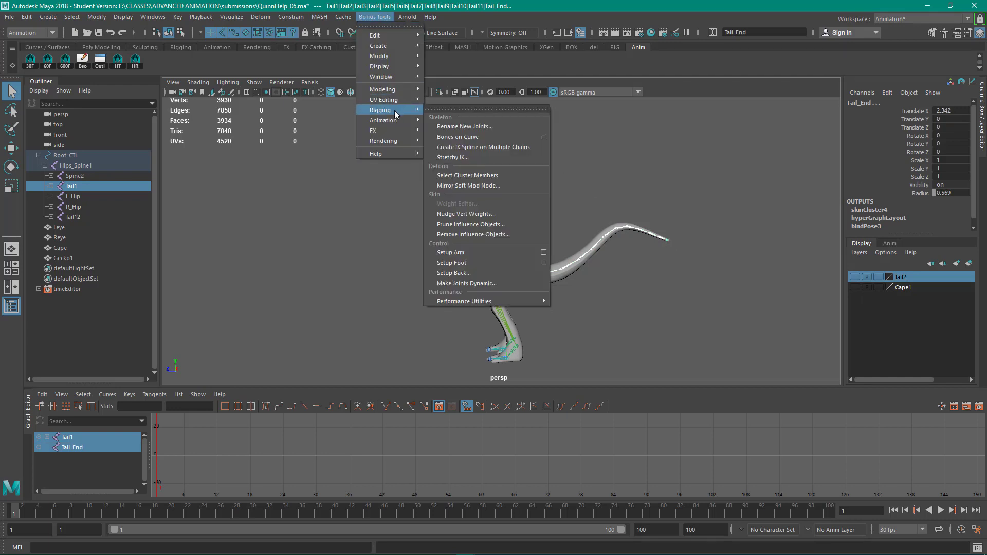
click(489, 284)
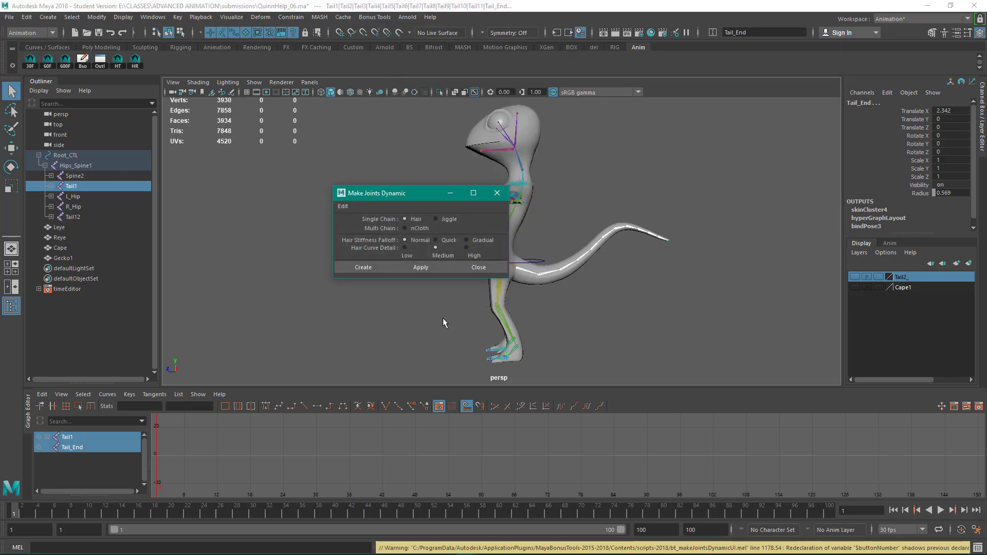
click(363, 266)
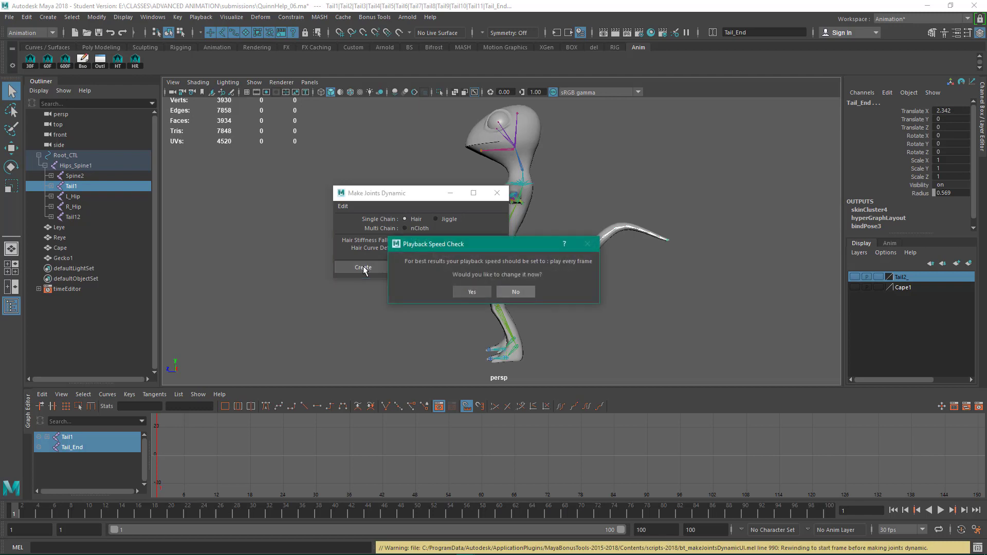
click(474, 292)
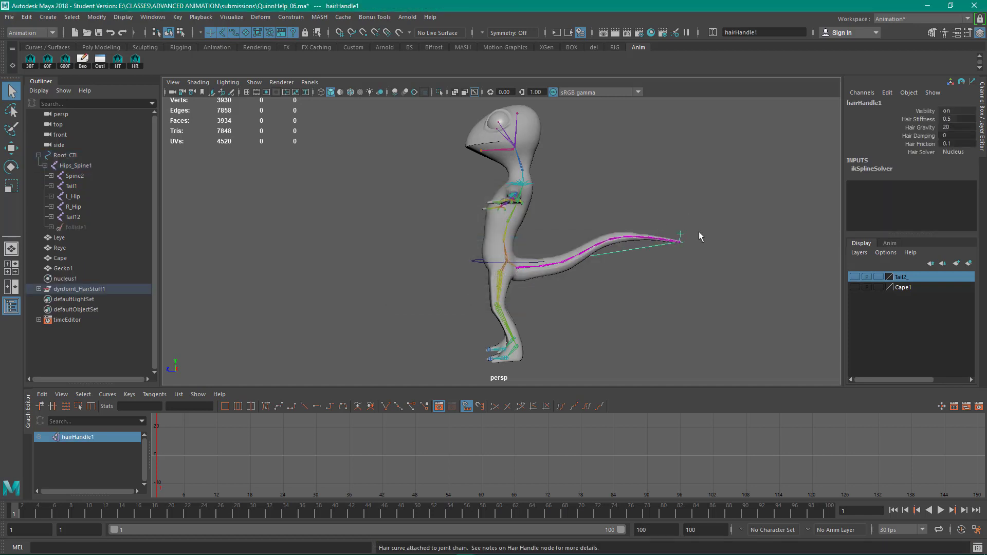
Bring up the RIG shelf and the FX command set, and locate the Interactive Playback command
click(856, 275)
click(857, 275)
click(615, 48)
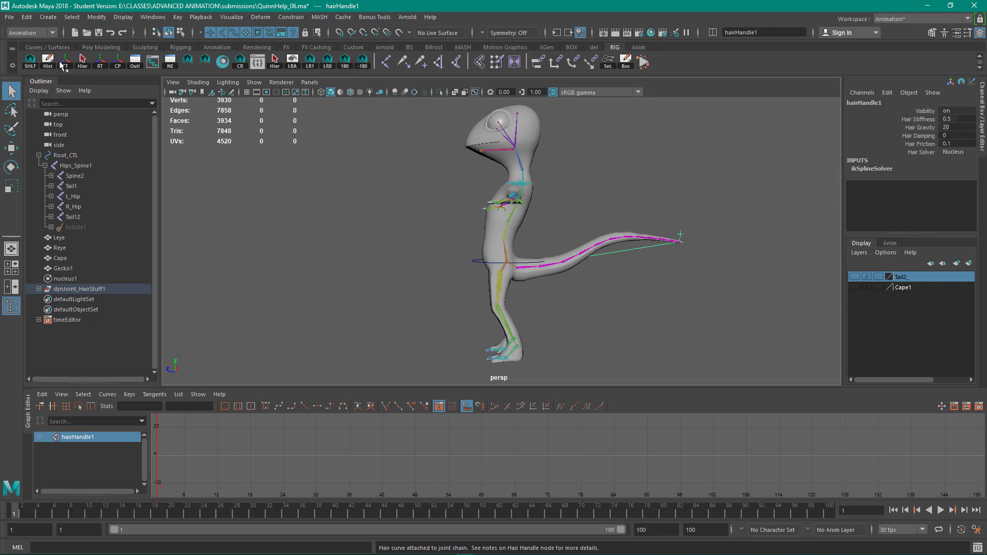
click(30, 33)
click(31, 75)
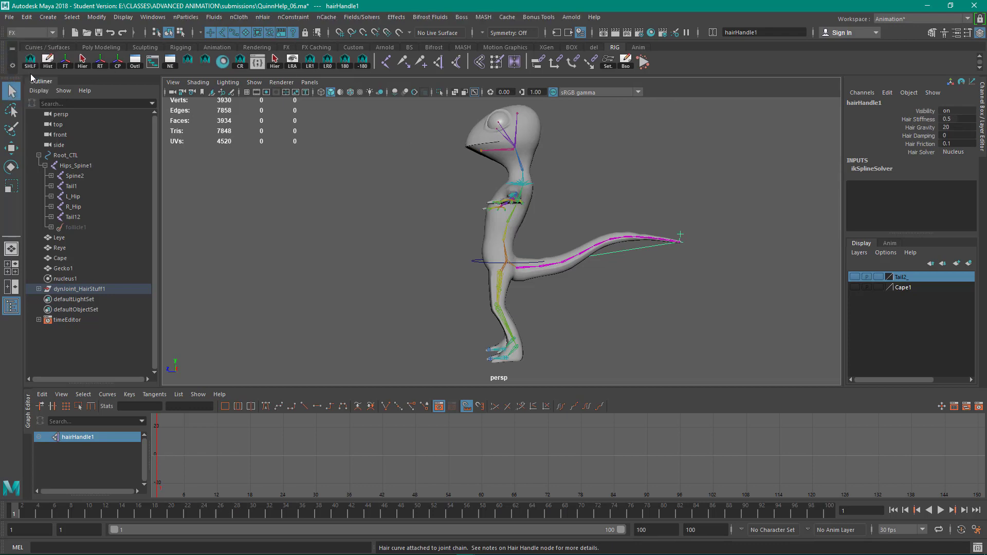
click(362, 17)
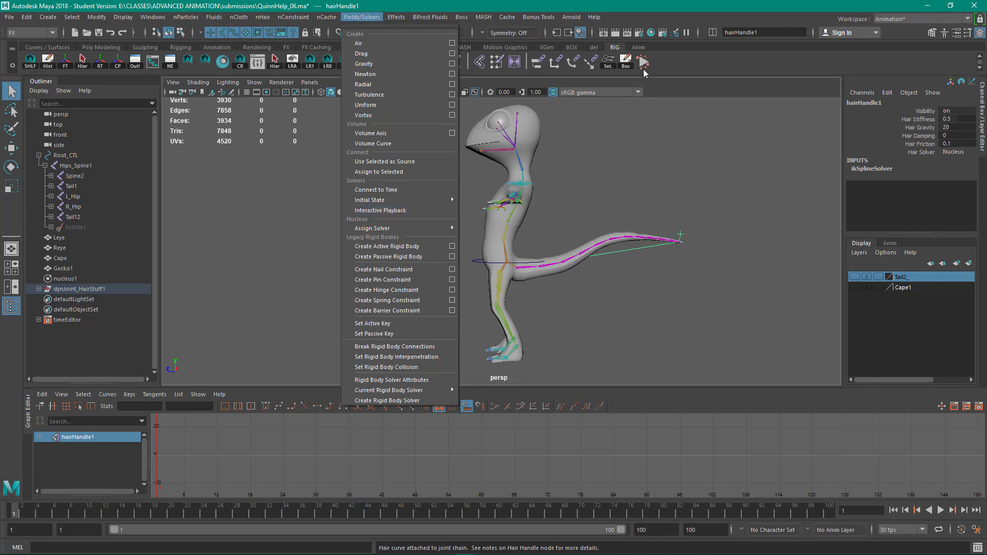
click(640, 164)
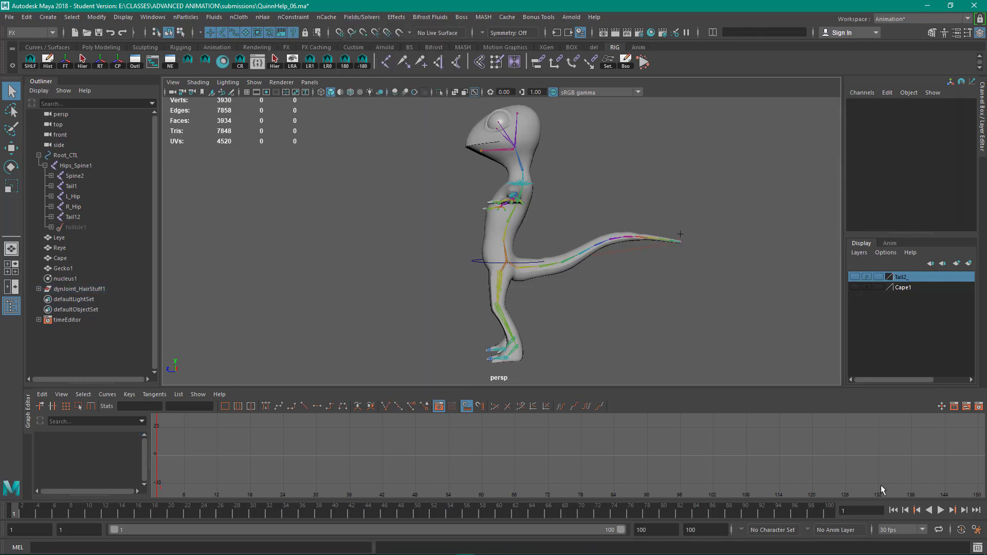
Extend the playback range so that it ends at frame 10000
click(644, 529)
text(10000)
key(Return)
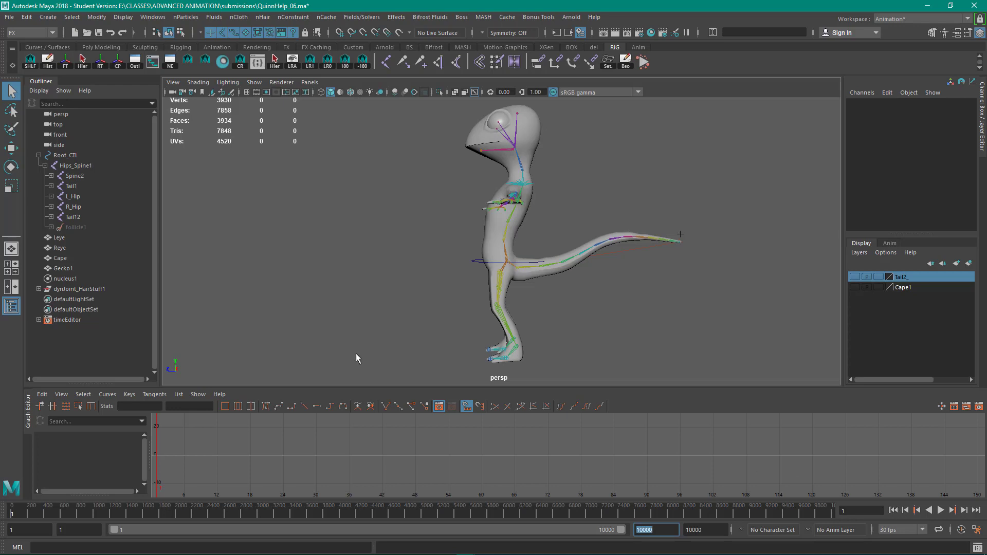
Select Root_CTL with the Move tool active and start interactive playback of the tail simulation
drag(445, 256, 478, 282)
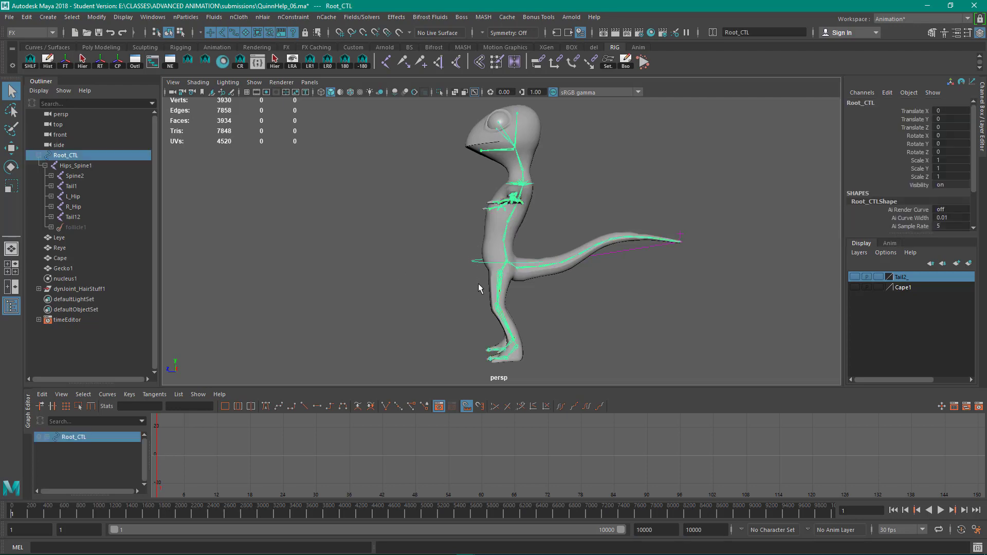
key(w)
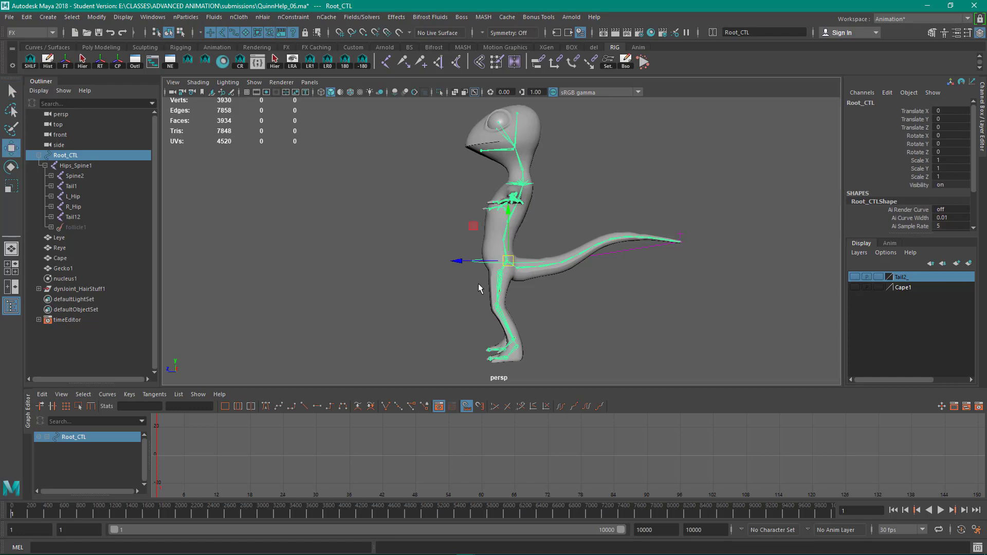
click(642, 64)
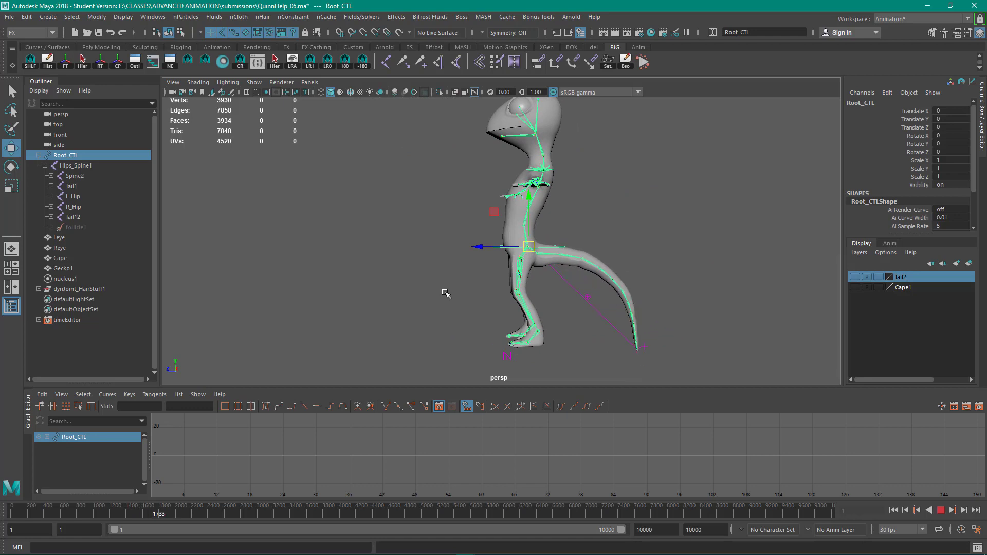
Stop the playback, return to frame 1, reset Root_CTL's Translate X, Y and Z to 0, and deselect it
click(940, 510)
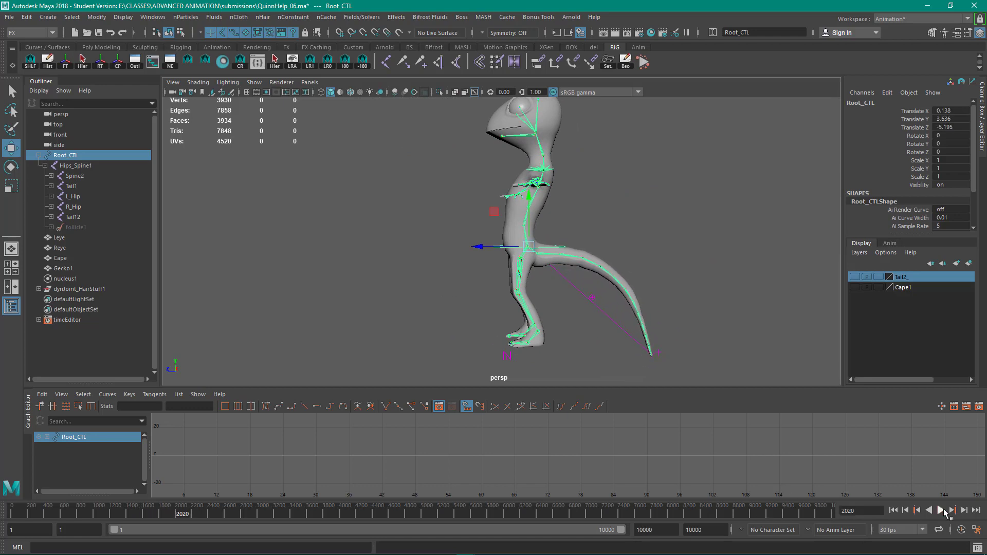
click(893, 510)
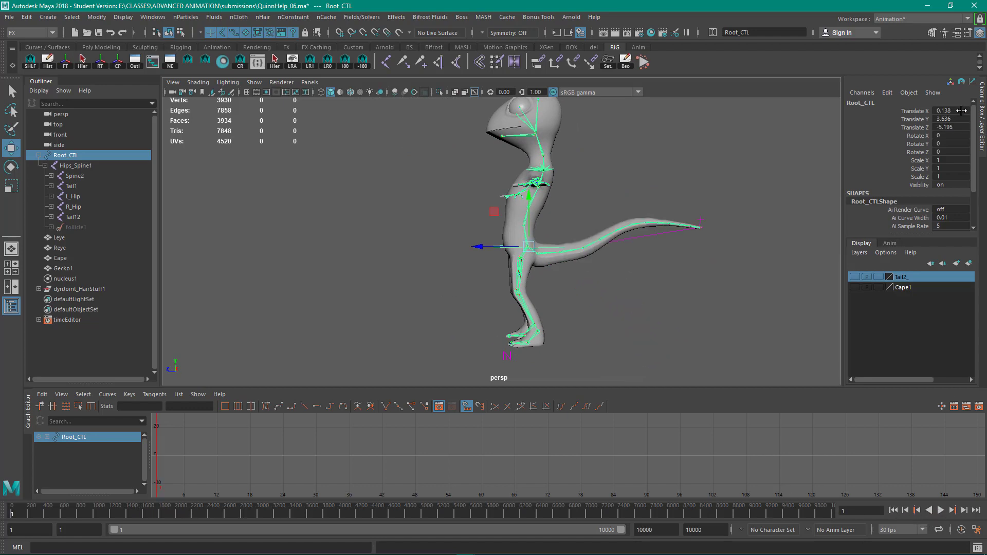
drag(956, 110, 957, 126)
text(0)
key(Return)
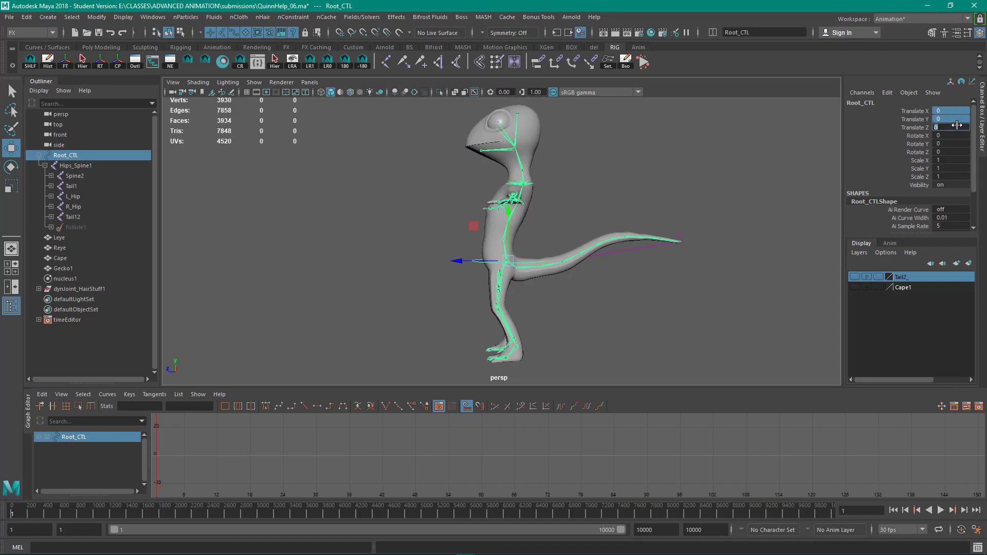
click(392, 277)
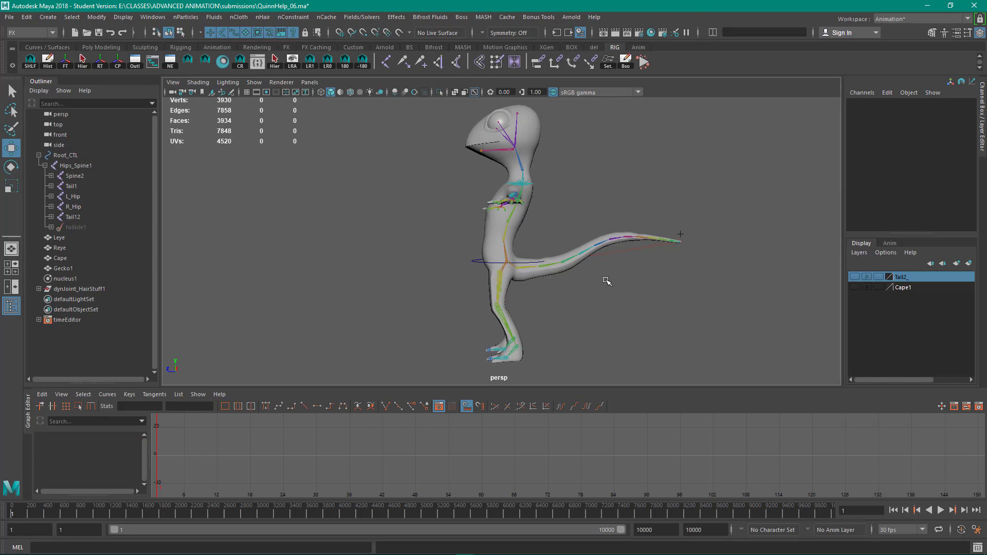
Select hairSystem1 inside dynJoint_HairStuff1 and show its attributes in a docked Attribute Editor
click(39, 289)
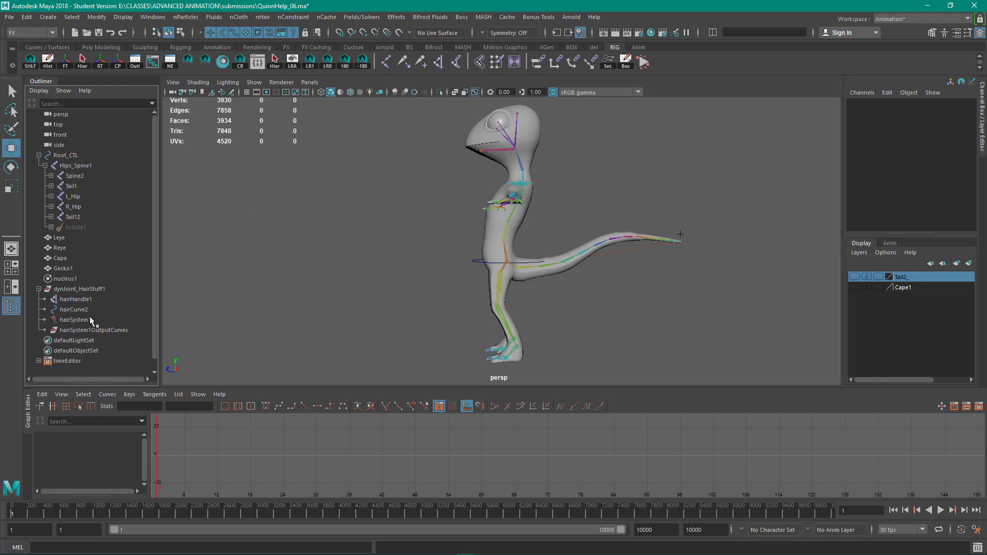
double_click(76, 320)
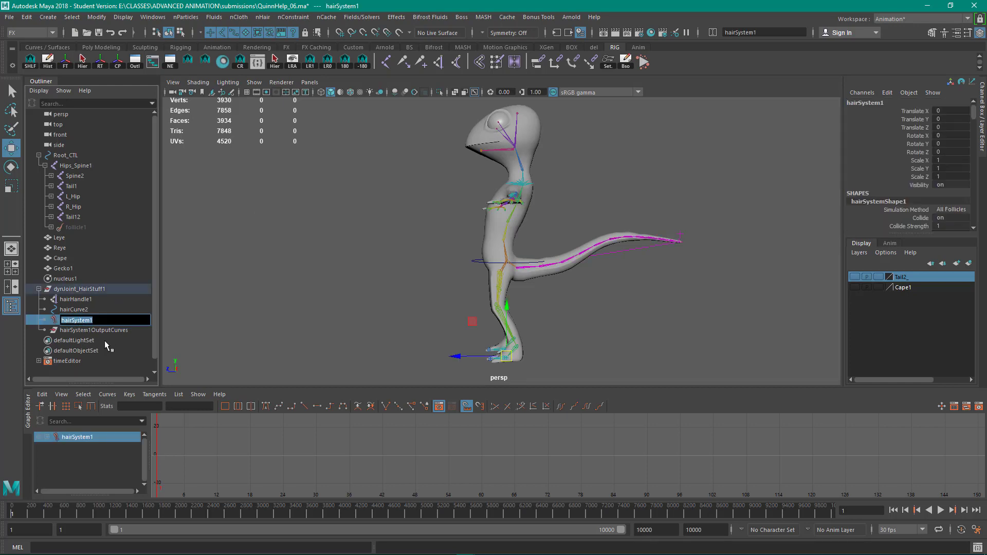
key(Return)
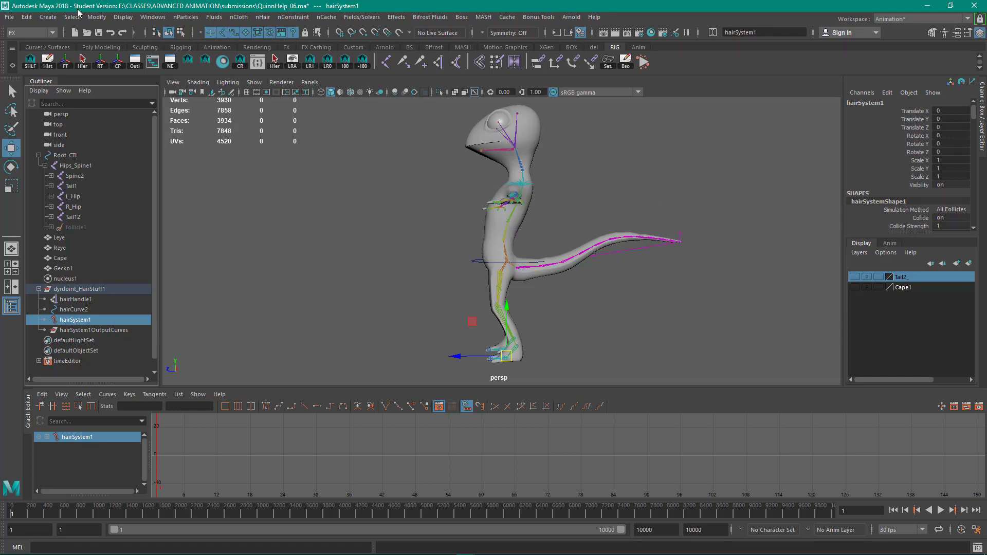
key(ctrl+a)
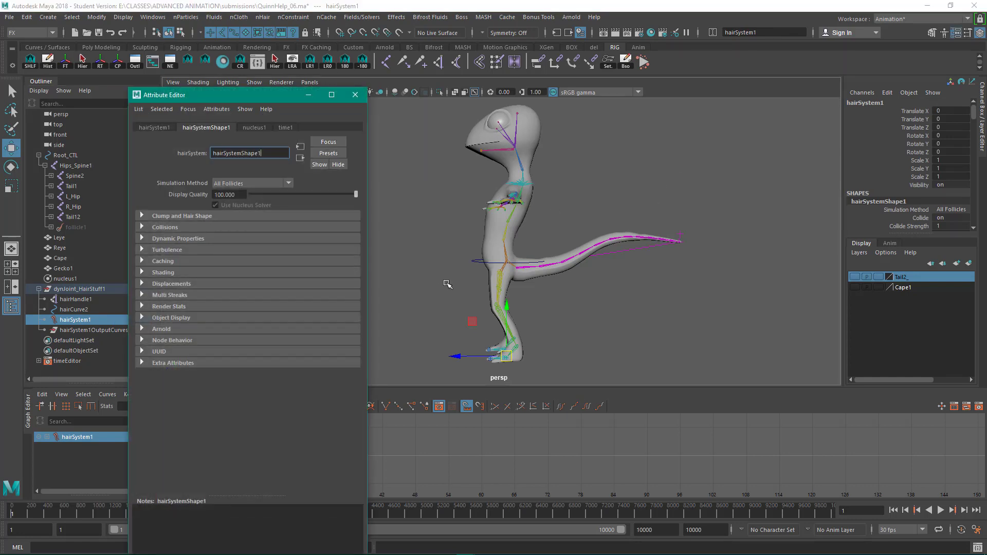
drag(251, 101, 981, 211)
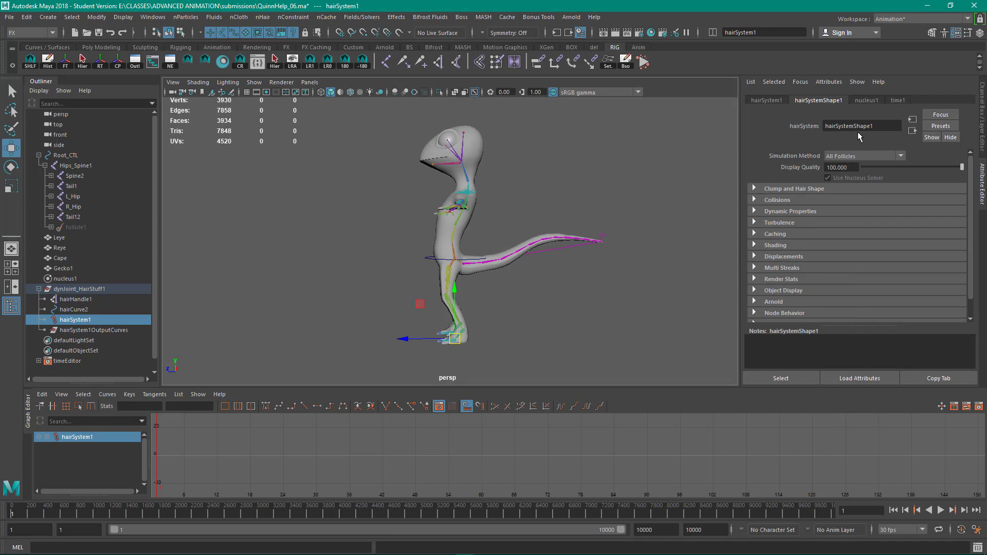
In the hair system's Dynamic Properties, set the Stiffness Scale interpolation to Spline and lower its first point to a value of 0.820
click(801, 200)
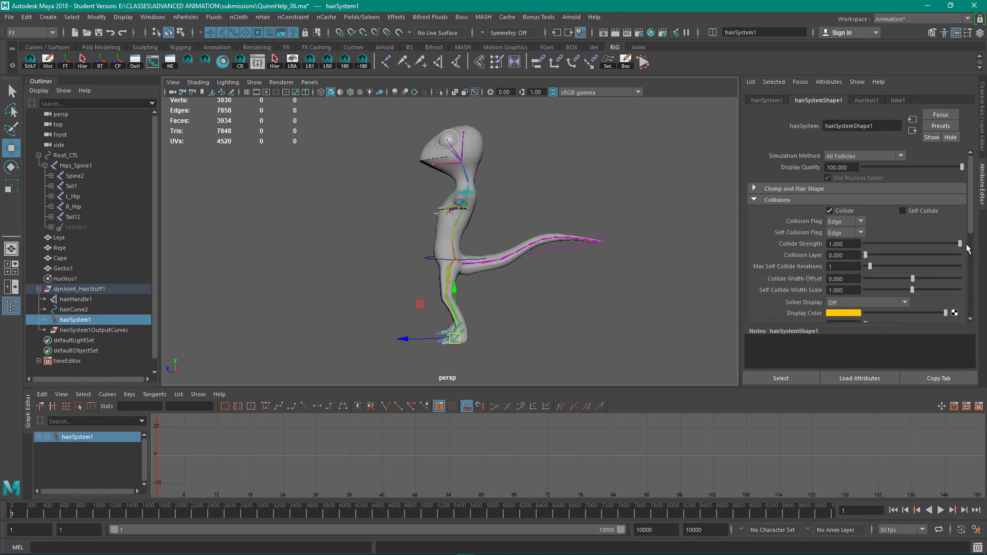
scroll(961, 237, down, 5)
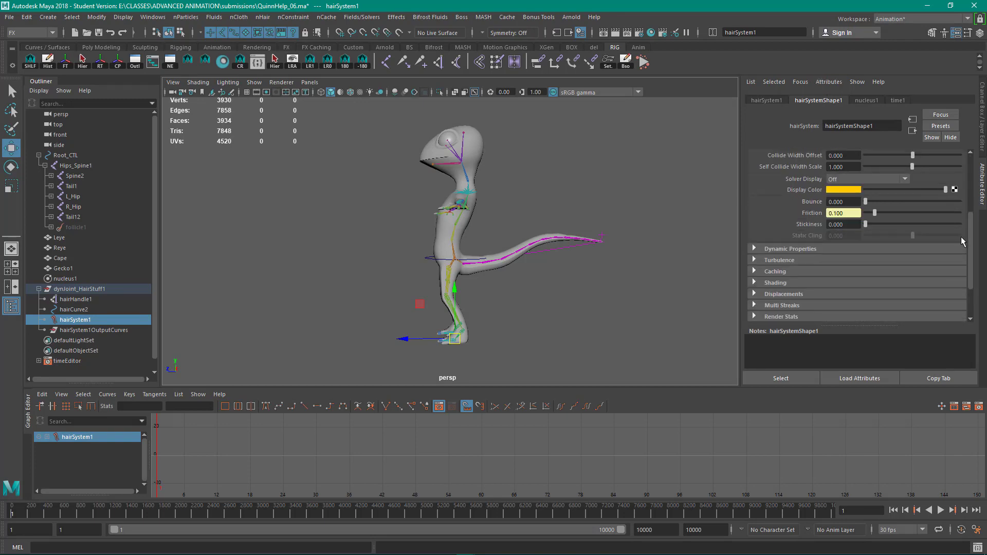
click(901, 249)
scroll(896, 218, down, 5)
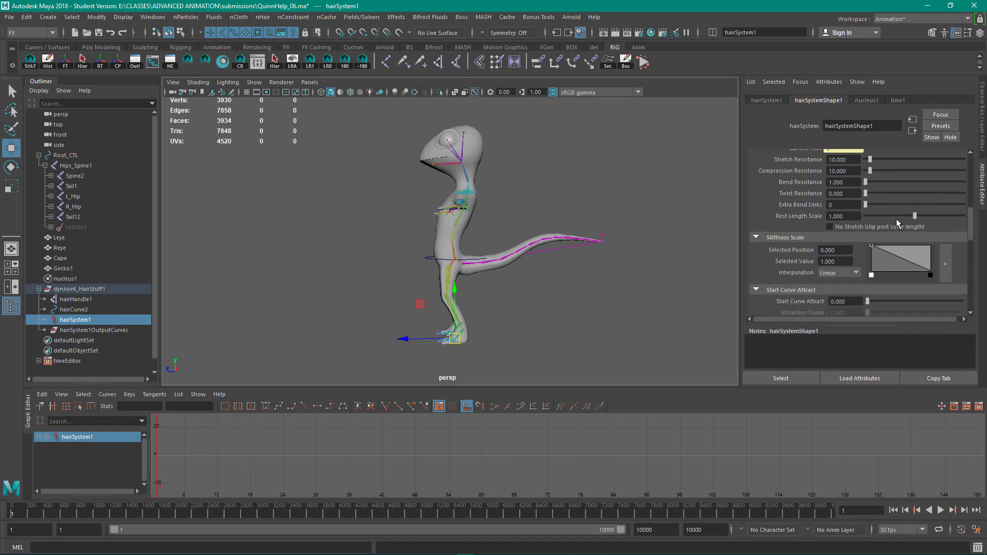
scroll(897, 215, down, 3)
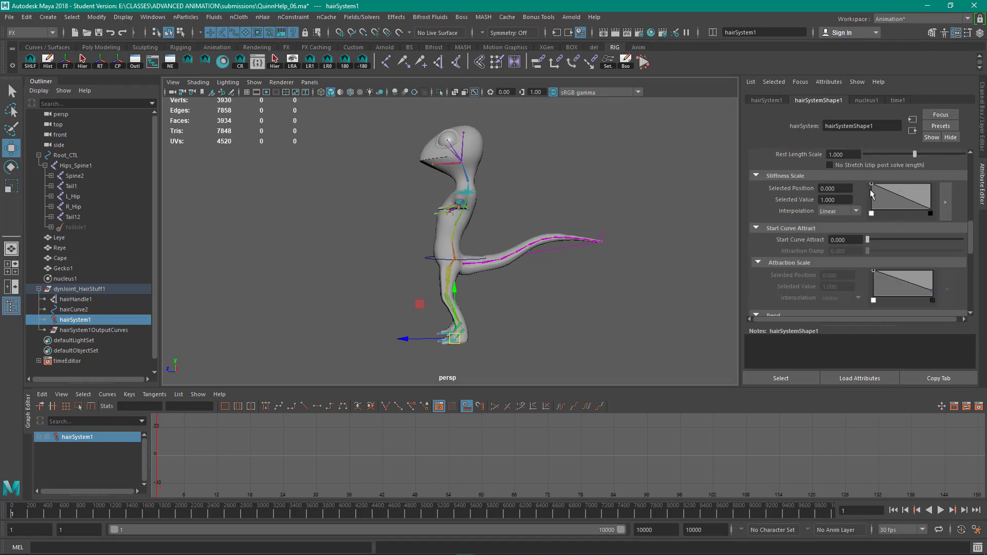
click(845, 212)
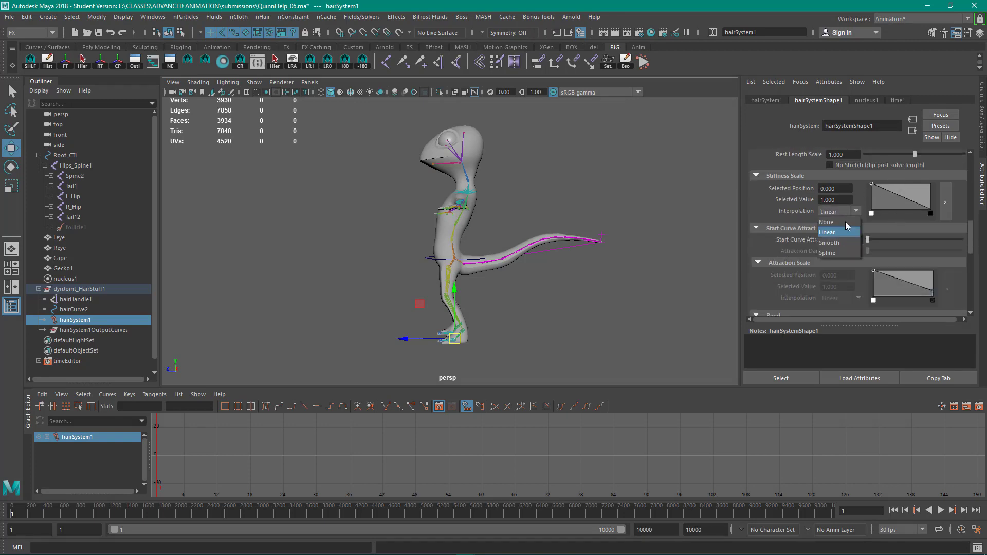
click(841, 252)
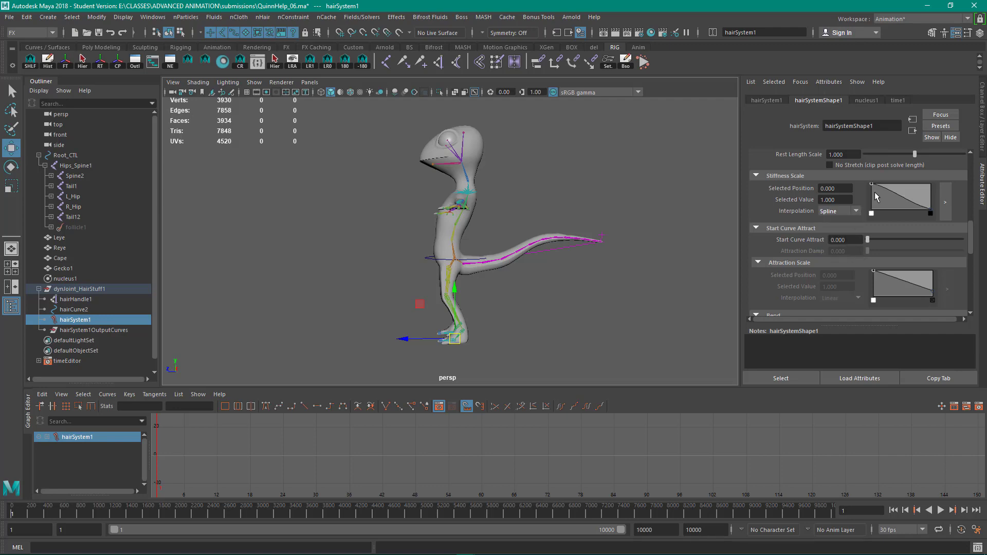
drag(873, 184, 872, 190)
Set the hair system's Extra Bend Links to 3, Twist Resistance to about 2.105 and Bend Resistance to 0.5
scroll(841, 195, up, 3)
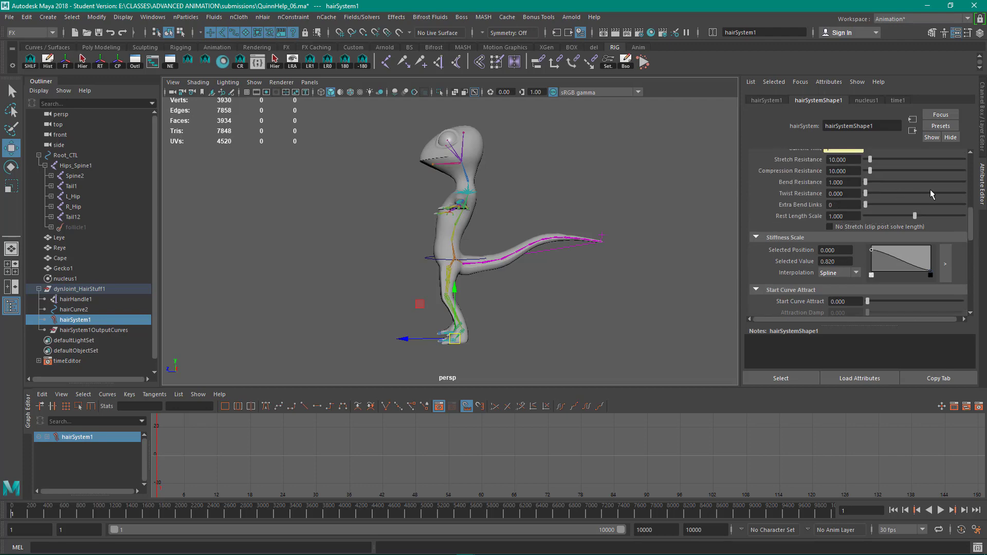
drag(866, 204, 881, 205)
drag(866, 193, 867, 194)
scroll(919, 188, down, 1)
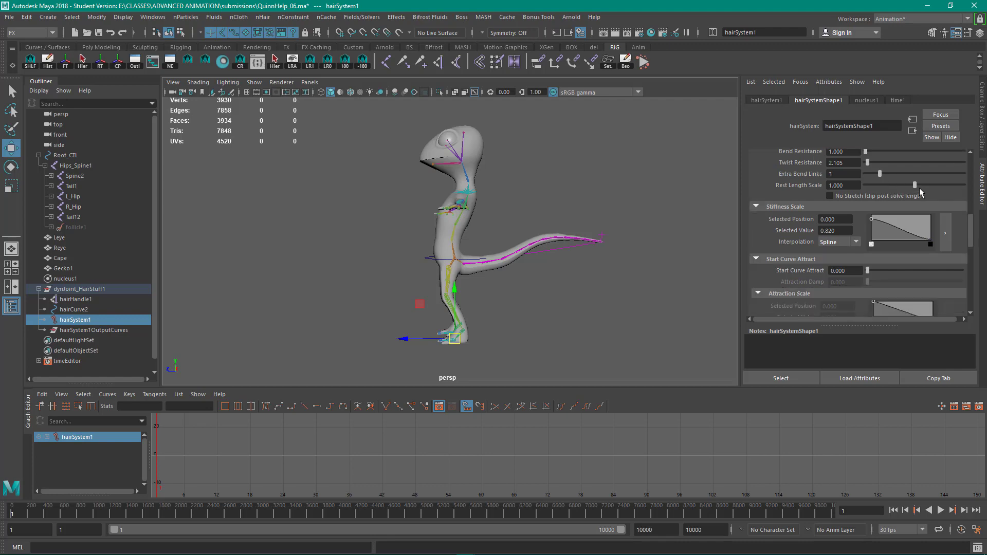
scroll(919, 187, up, 1)
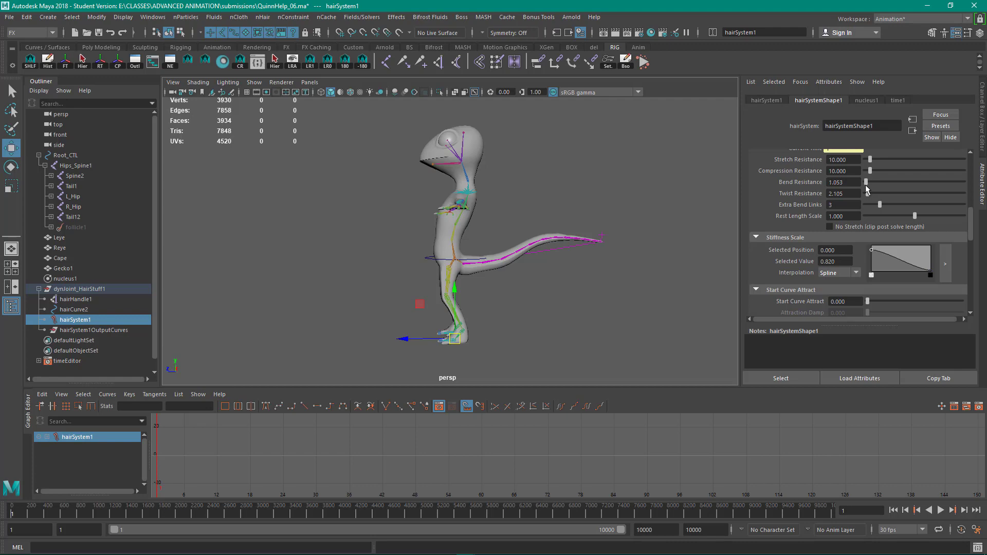
click(842, 182)
text(0.5)
key(Return)
scroll(956, 206, up, 1)
scroll(947, 202, down, 1)
Set Start Curve Attract to about 0.302, and reshape the Attraction Scale with Spline interpolation and its end point at position 0.922, value 0
scroll(947, 203, down, 1)
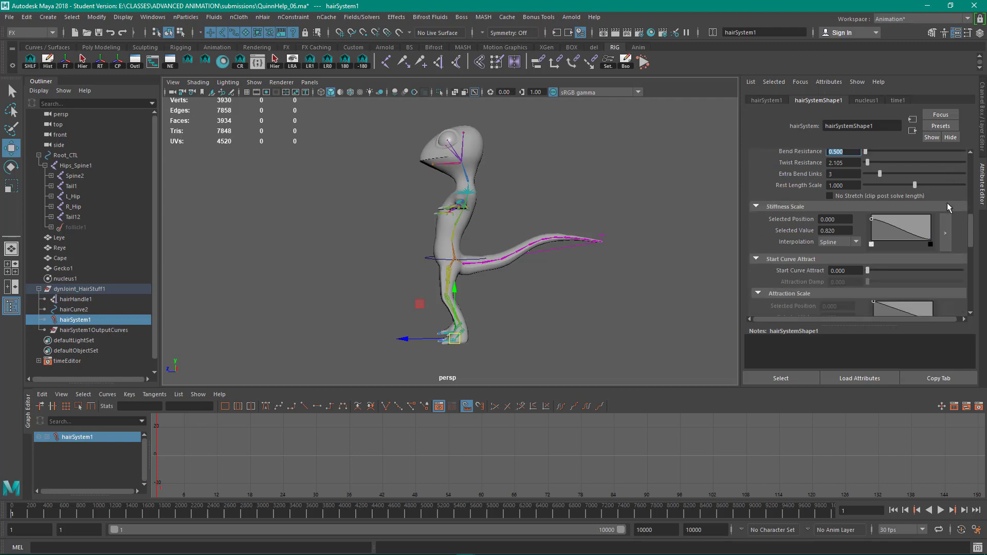
scroll(947, 203, down, 2)
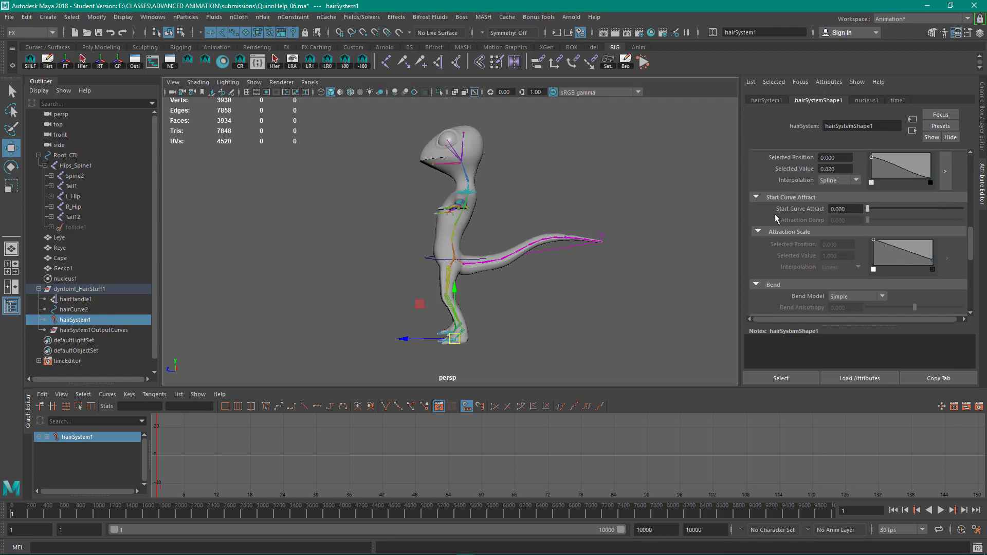
drag(868, 210, 897, 210)
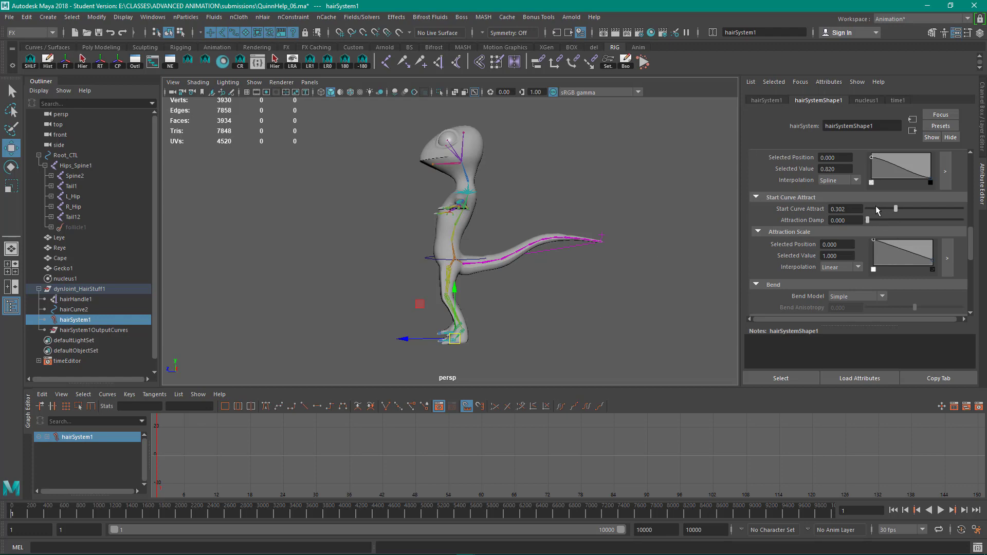
click(855, 268)
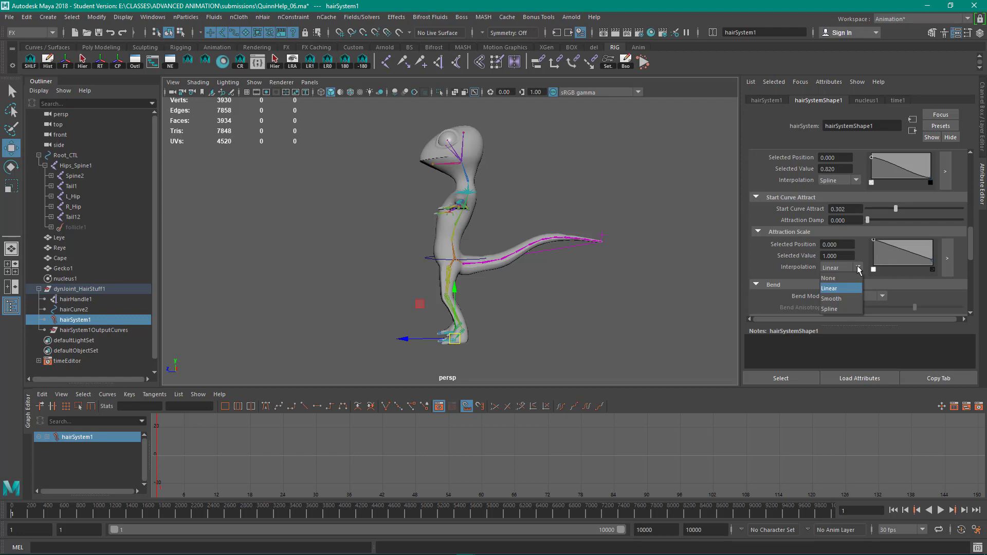
click(842, 310)
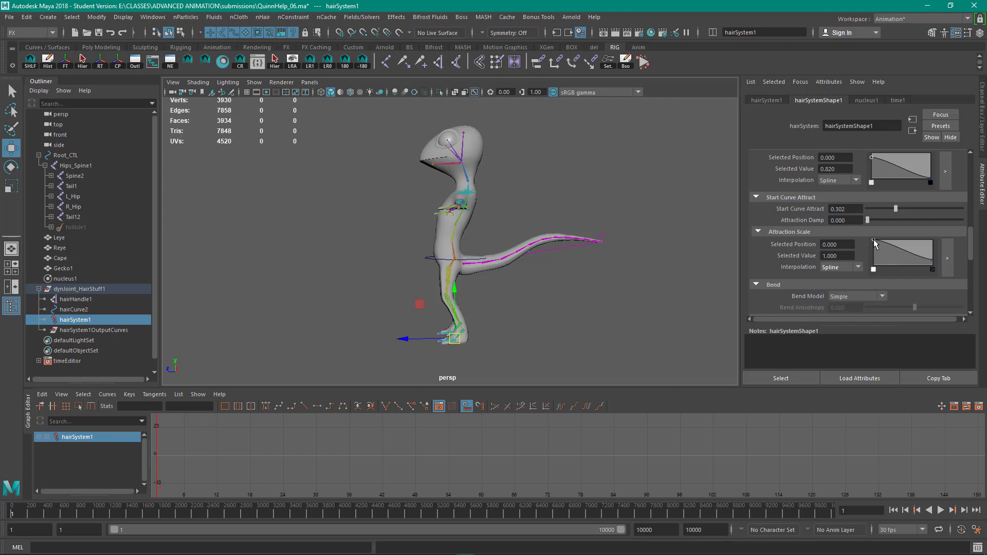
drag(875, 240, 877, 240)
drag(933, 260, 927, 267)
In the Forces settings, raise Mass slightly, set Drag to about 0.066 and Motion Drag to about 0.022, and review the dynamic properties
scroll(863, 268, down, 6)
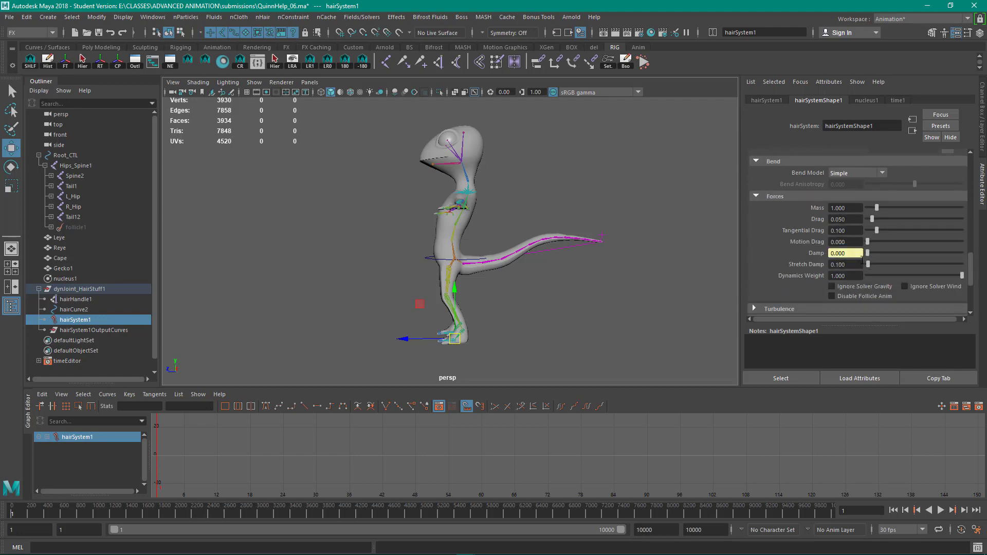
drag(878, 208, 884, 209)
drag(867, 241, 869, 242)
scroll(937, 252, down, 3)
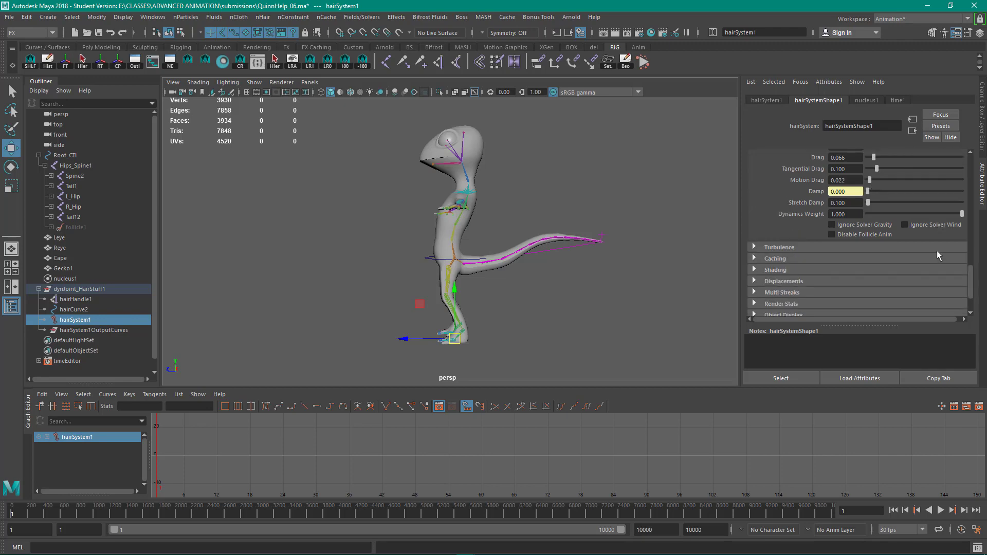
scroll(935, 249, up, 8)
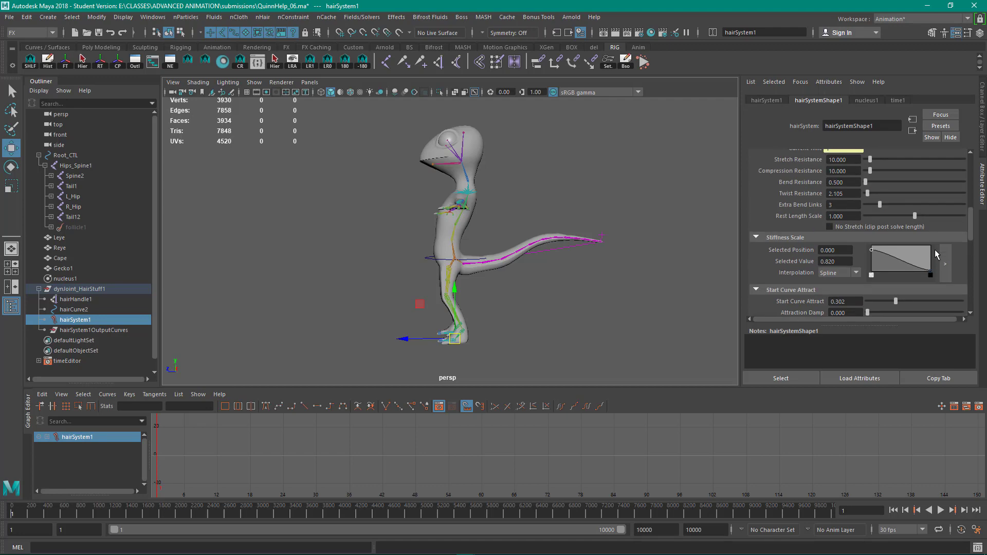
scroll(924, 241, up, 3)
scroll(923, 241, down, 3)
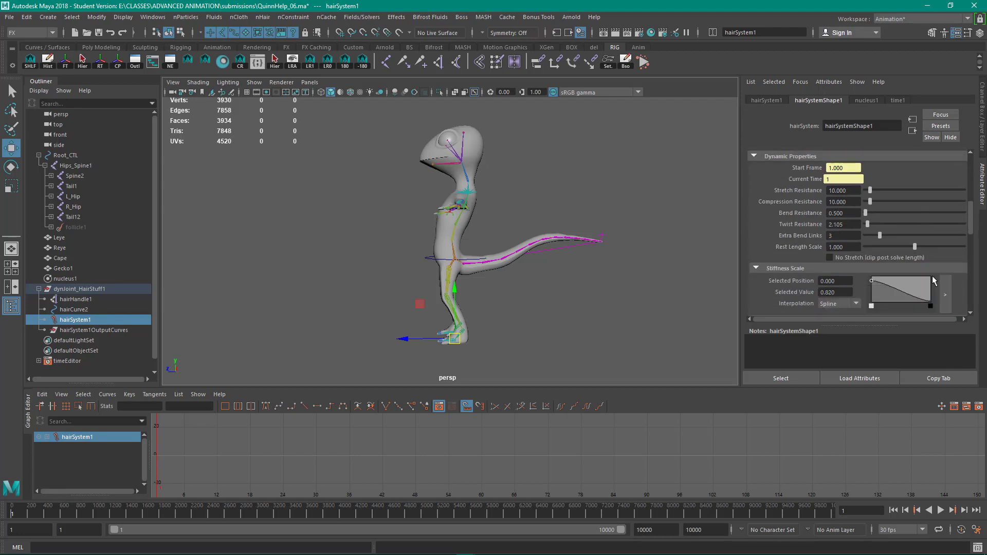
scroll(921, 254, down, 2)
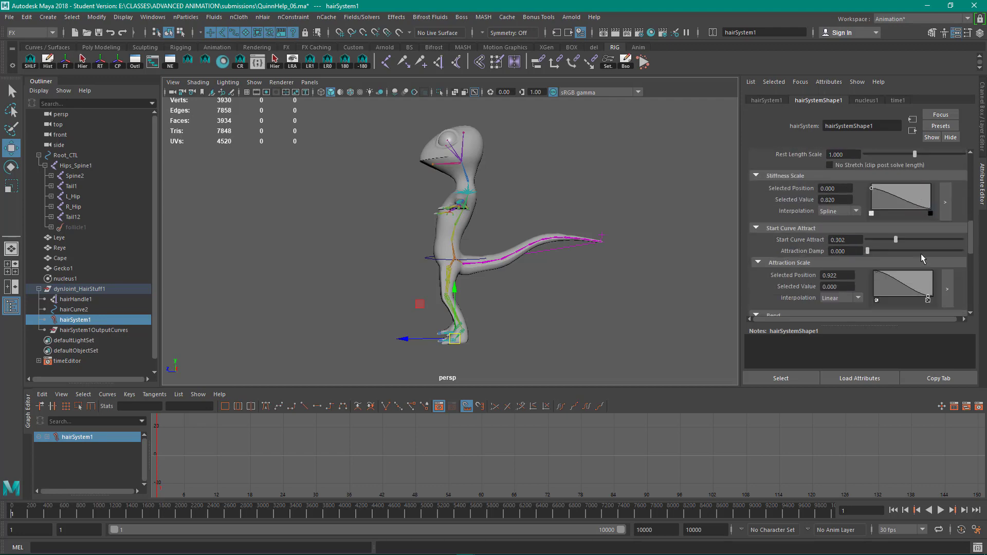
Select Root_CTL, test the tail's motion with interactive playback, and stop it and return to frame 1
click(427, 271)
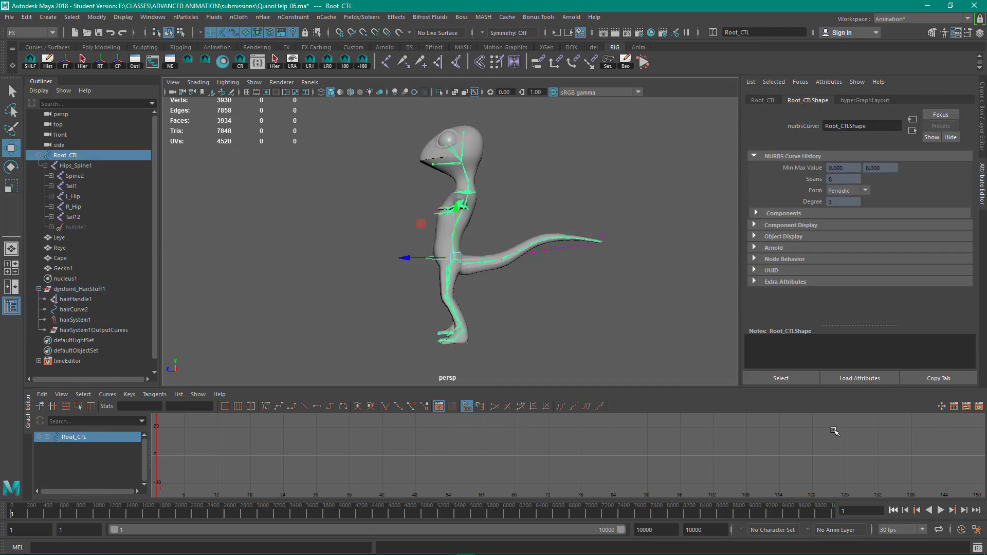
click(642, 64)
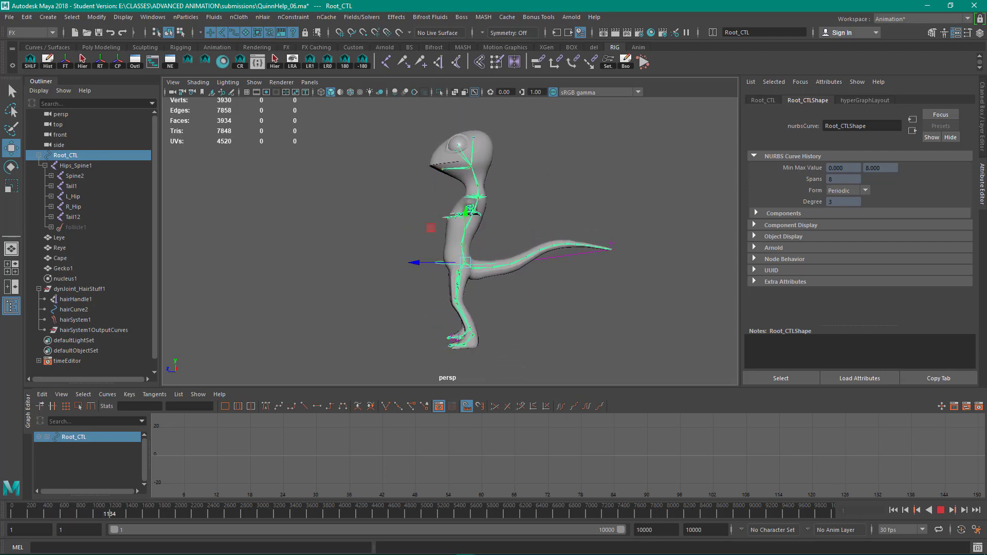
click(940, 510)
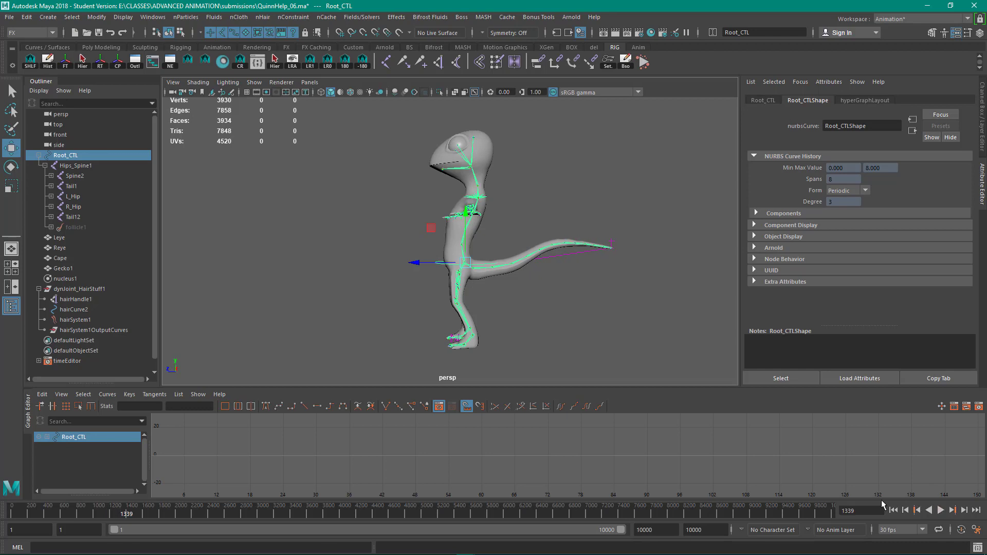
click(894, 510)
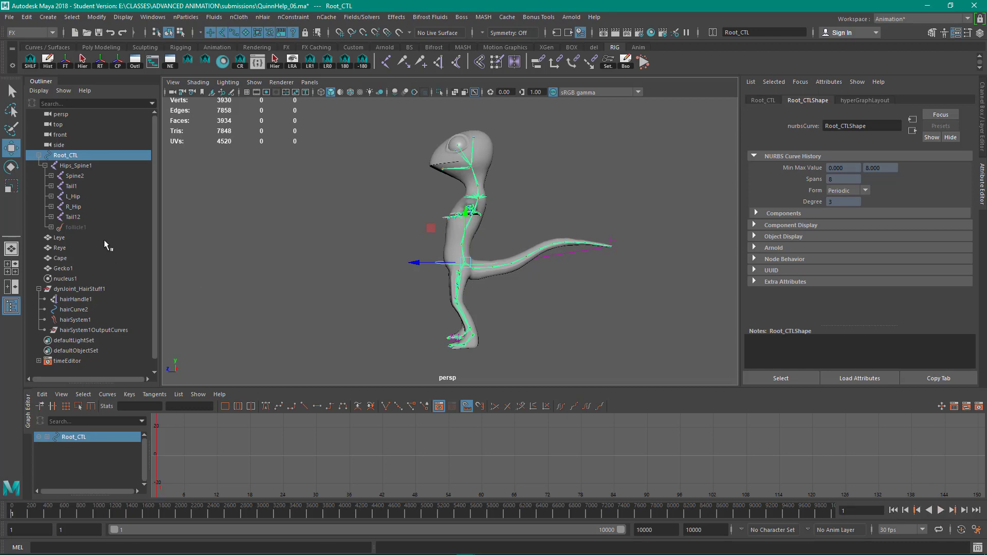
Select hairSystem1 and reshape its Stiffness Scale by lowering the start point and placing the end point at position 0.904, value 0
click(82, 320)
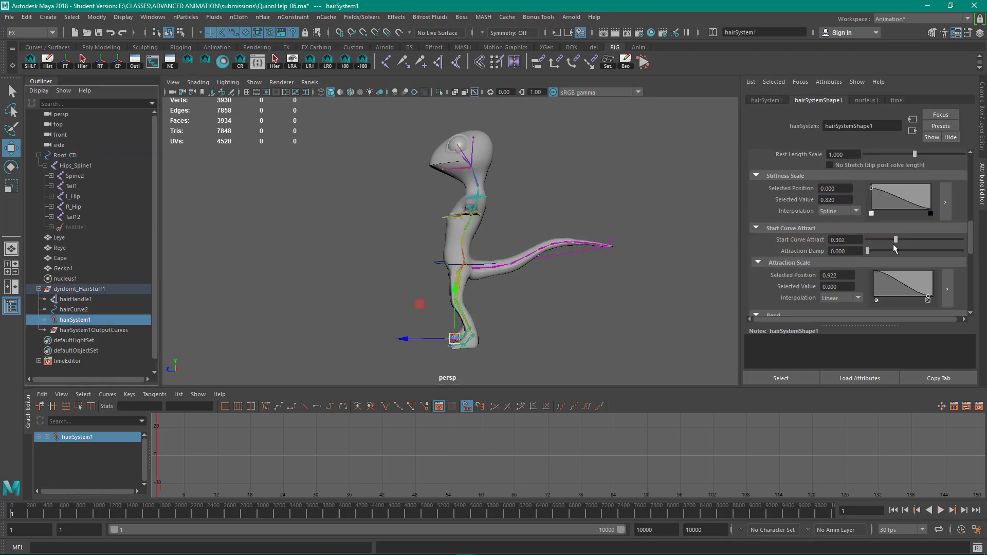
scroll(930, 205, up, 3)
scroll(931, 205, up, 3)
scroll(931, 206, down, 2)
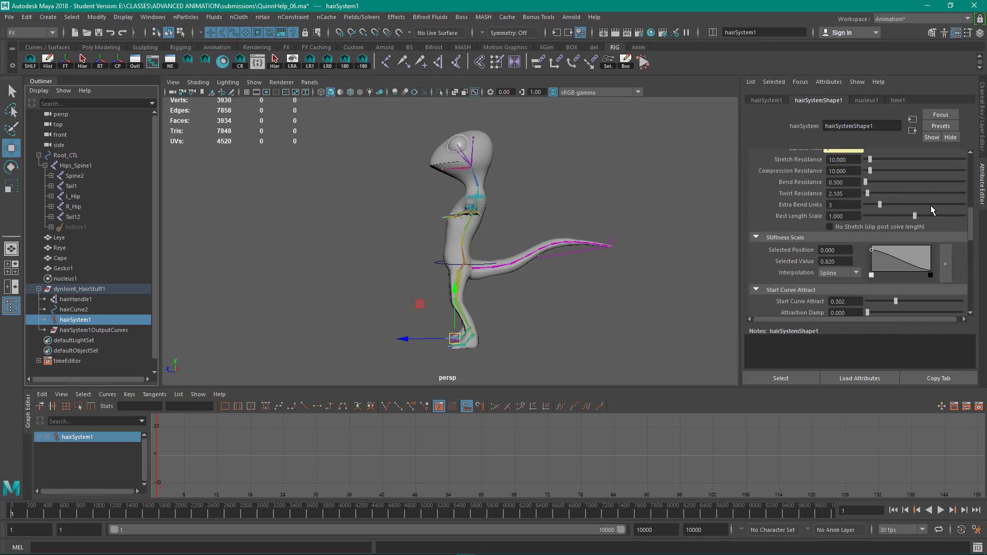
scroll(926, 242, down, 2)
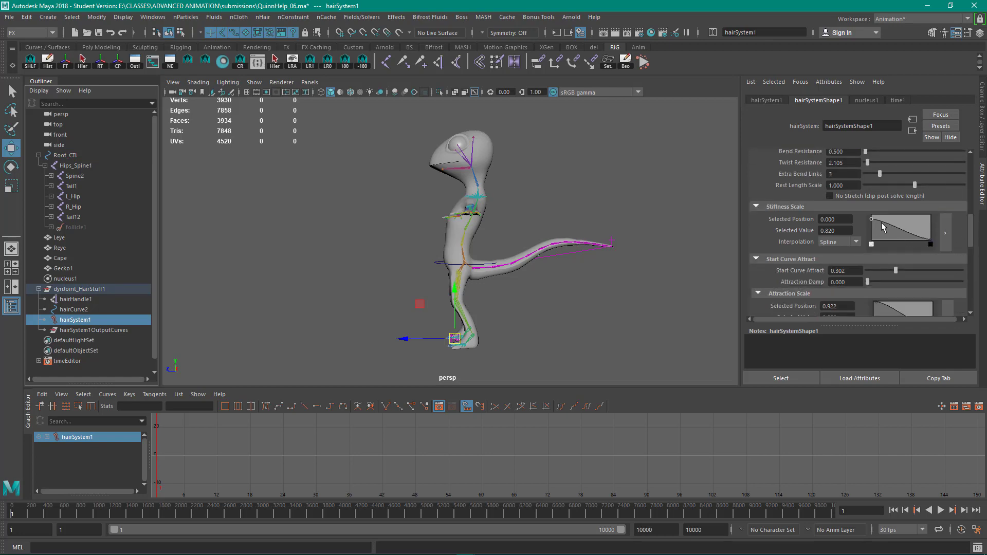
drag(872, 223, 885, 232)
click(925, 240)
Set the hair system's Bend Resistance to 0.25
scroll(906, 216, up, 2)
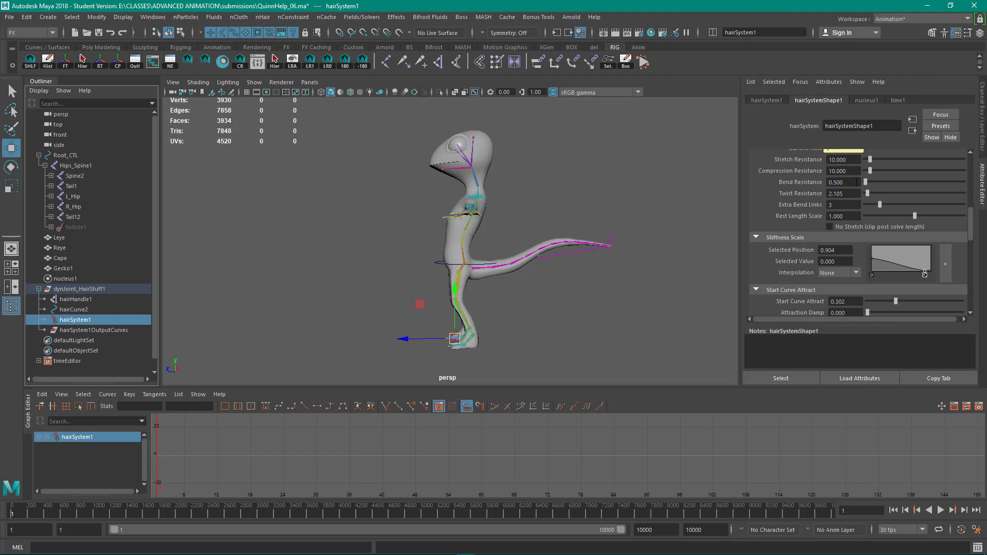
drag(850, 182, 767, 182)
text(0.25)
key(Return)
scroll(841, 201, up, 2)
scroll(841, 203, up, 1)
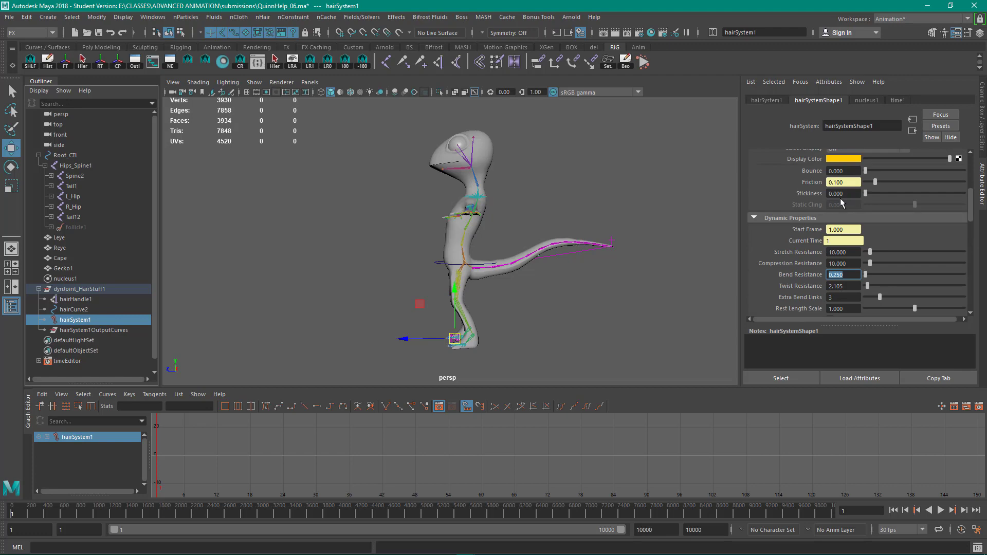
Set Attraction Damp to about 0.104 and move the Attraction Scale's start point to position 0.009, value 0.8
scroll(841, 203, down, 5)
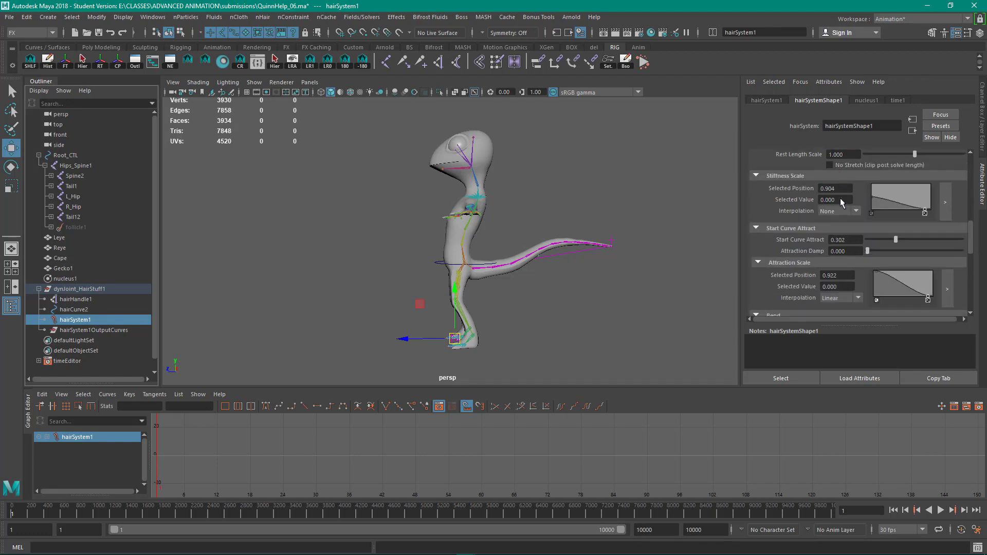
scroll(841, 202, down, 2)
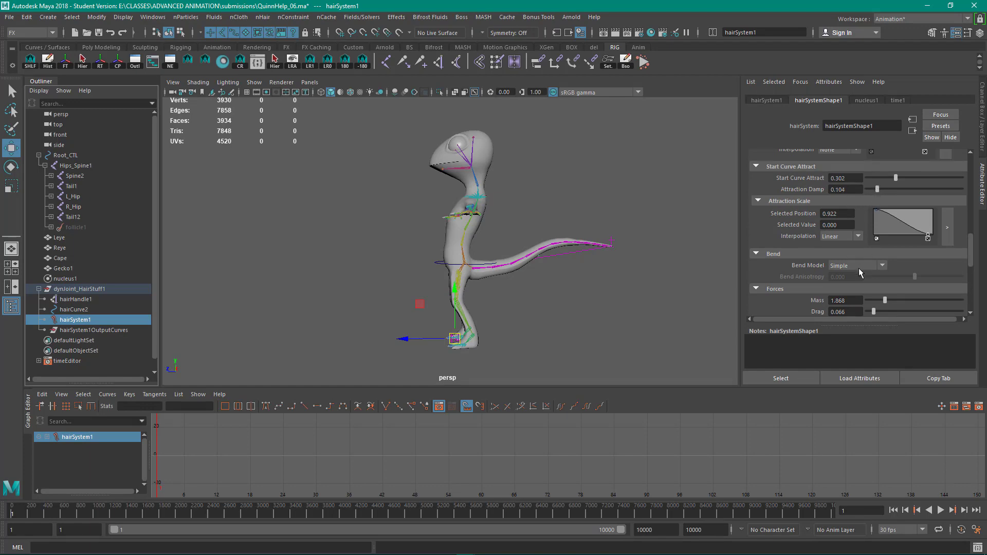
drag(876, 208, 874, 213)
Set the hair system's Tangential Drag to about 0.088 and review the remaining dynamic properties
scroll(885, 256, down, 3)
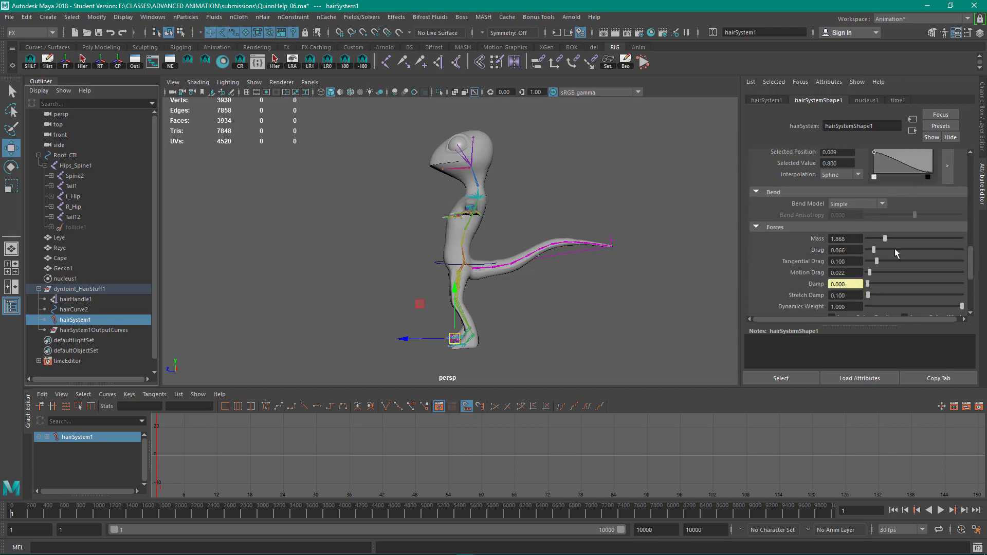
drag(886, 239, 876, 262)
scroll(908, 286, down, 3)
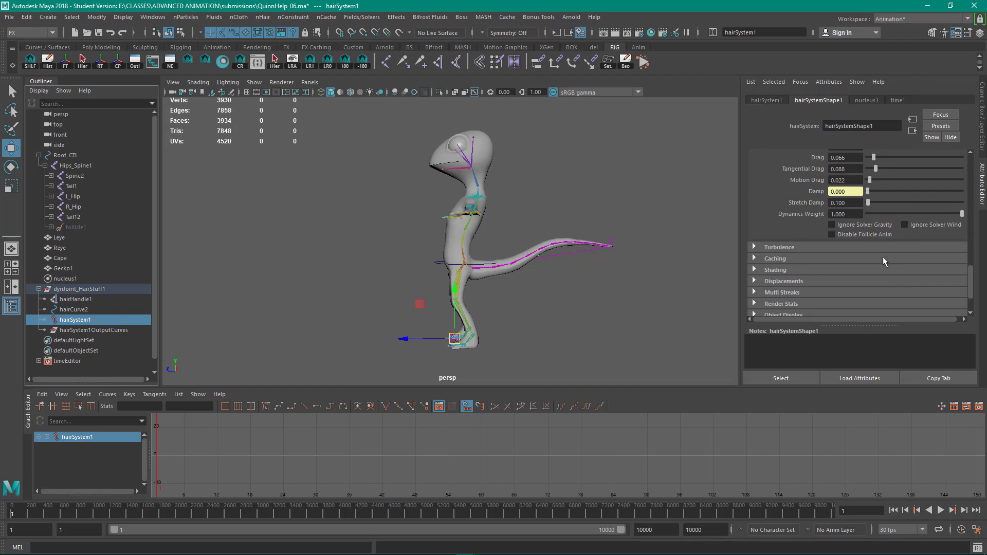
scroll(883, 257, up, 10)
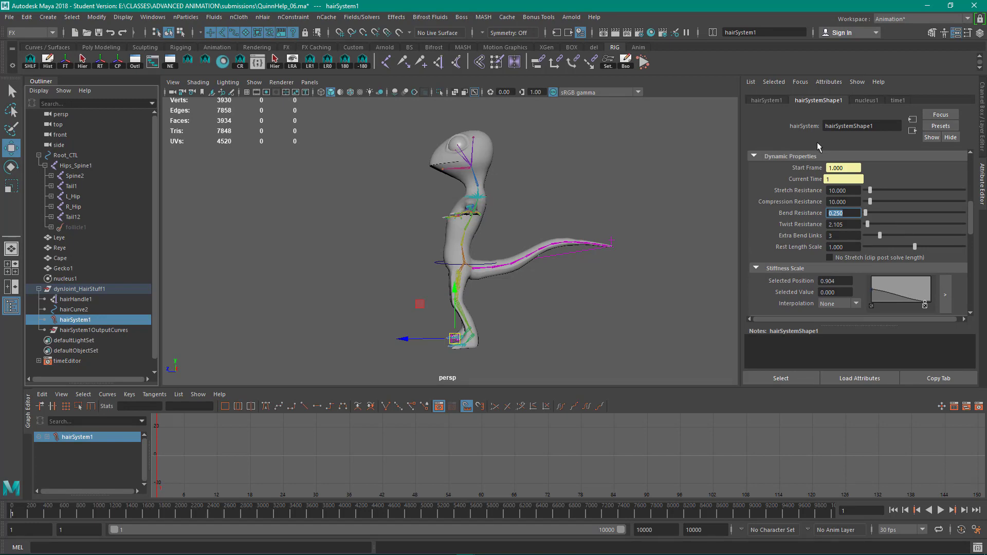
scroll(697, 136, up, 5)
scroll(697, 136, down, 4)
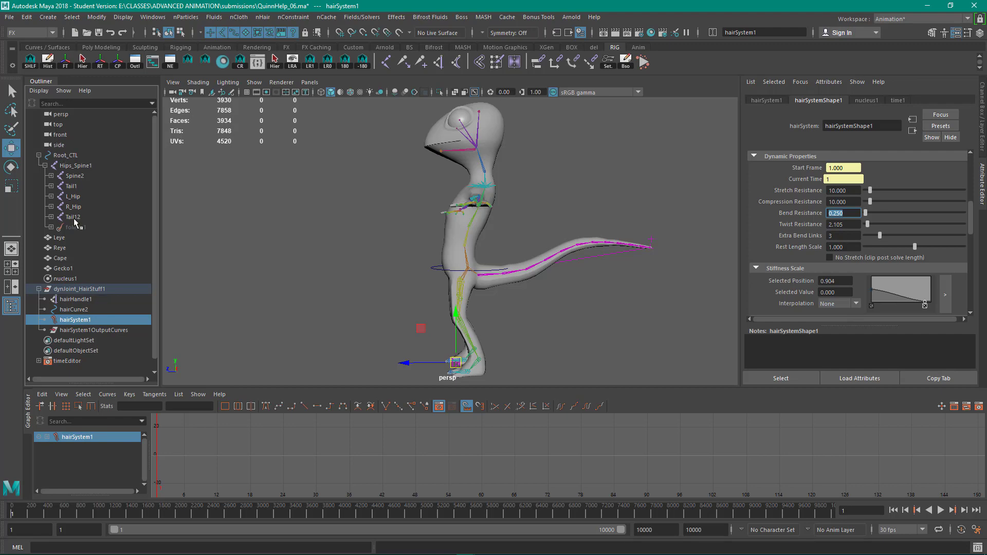
Select nucleus1 and increase its Gravity slightly
click(75, 277)
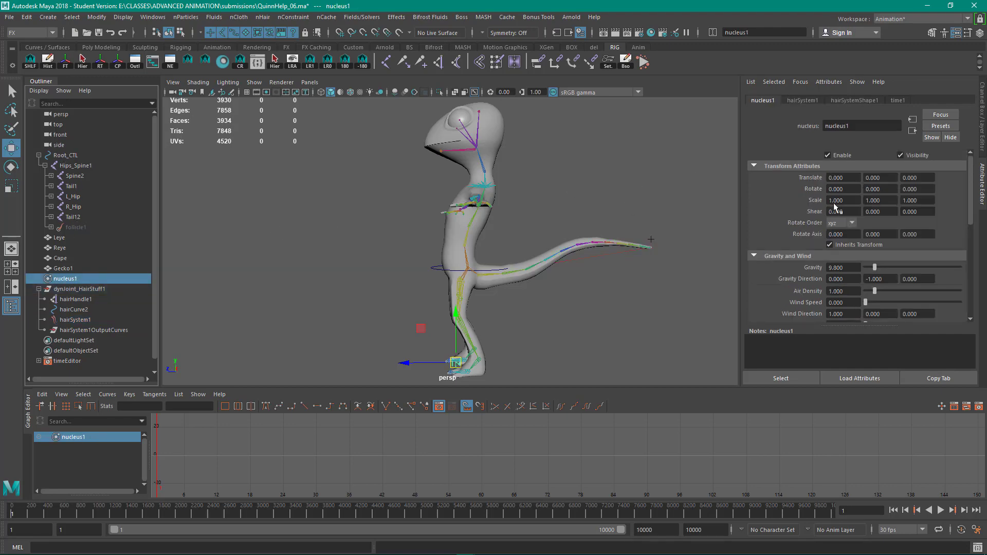
scroll(857, 158, down, 8)
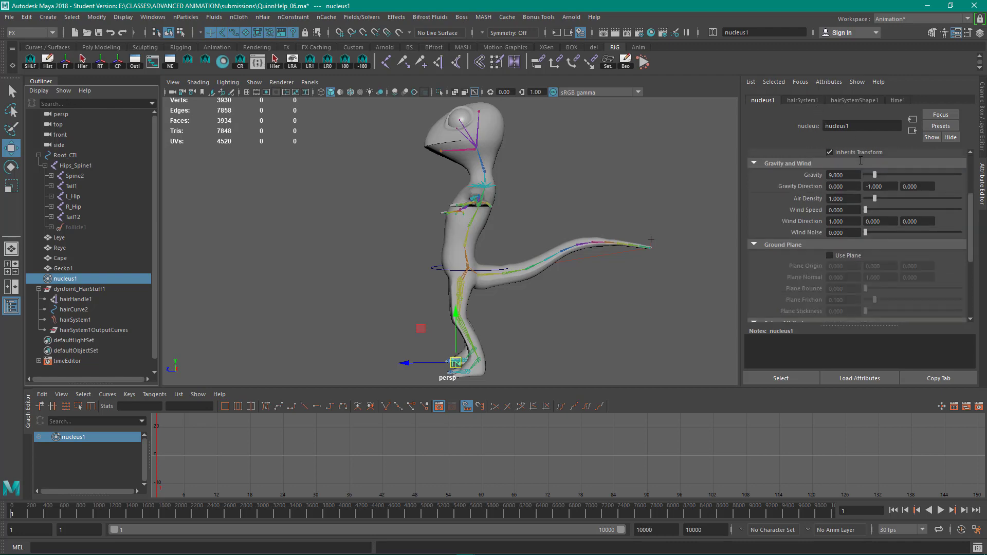
scroll(859, 159, up, 3)
drag(874, 174, 885, 175)
Select Root_CTL, test the tail's motion with interactive playback, and stop the playback
drag(424, 252, 438, 289)
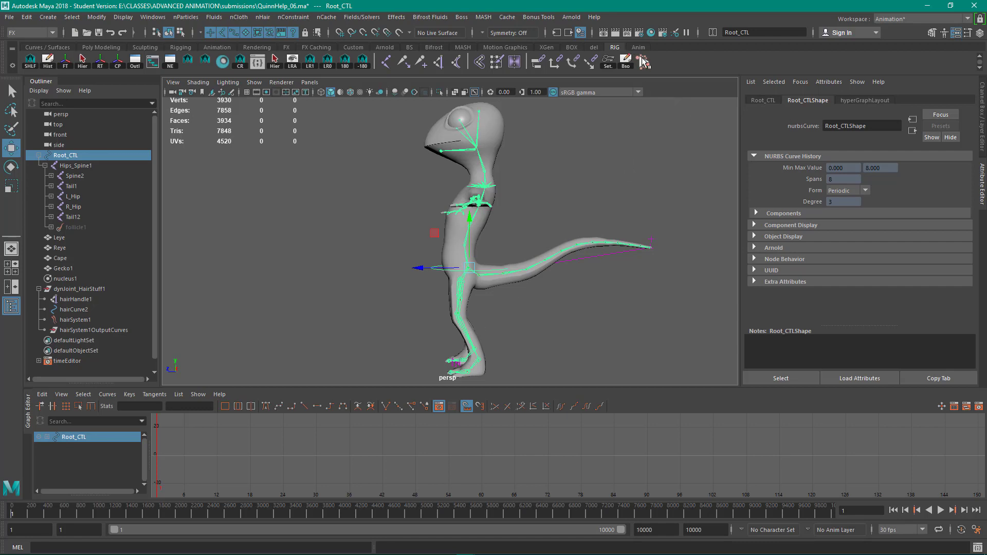
click(644, 62)
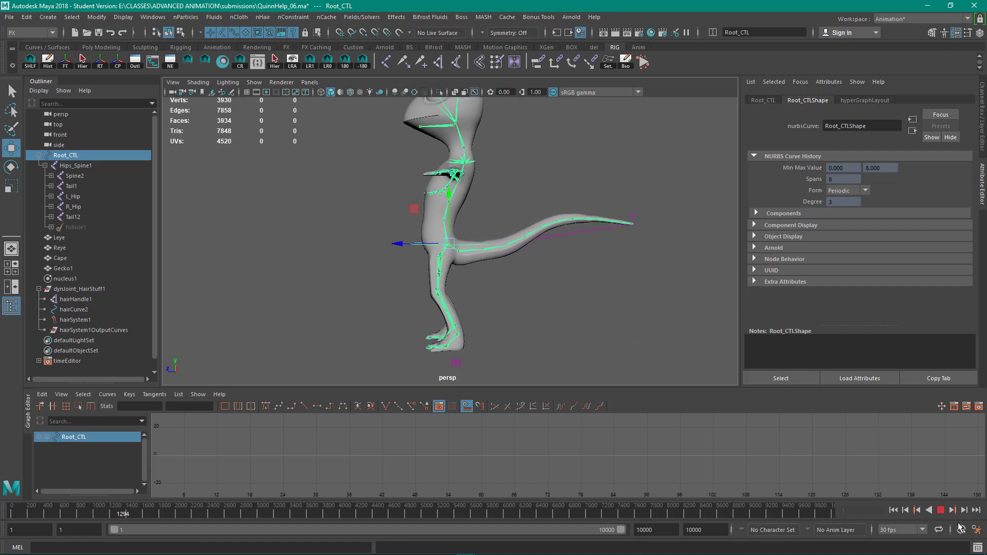
click(941, 511)
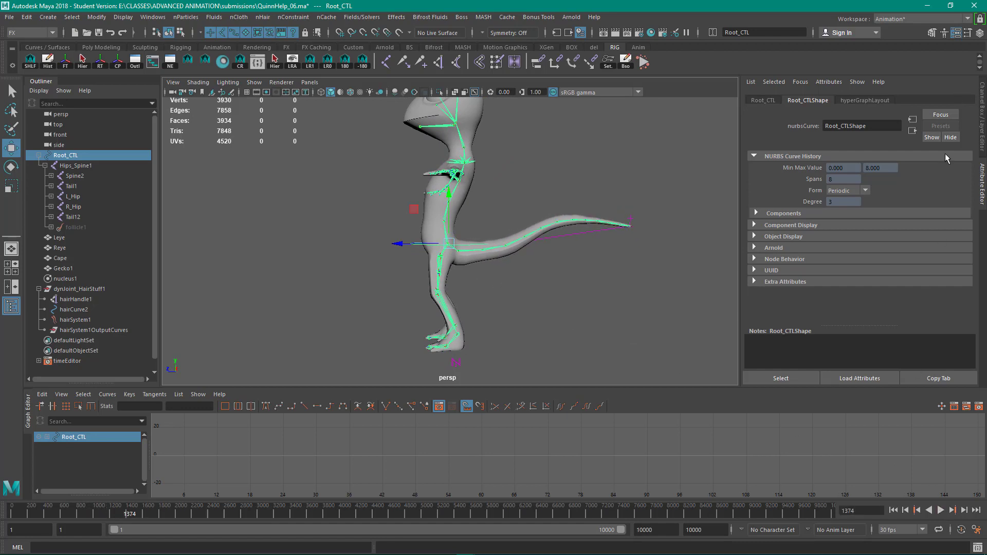
Reset Root_CTL's Translate X, Y and Z to 0 and return to the first frame
click(980, 116)
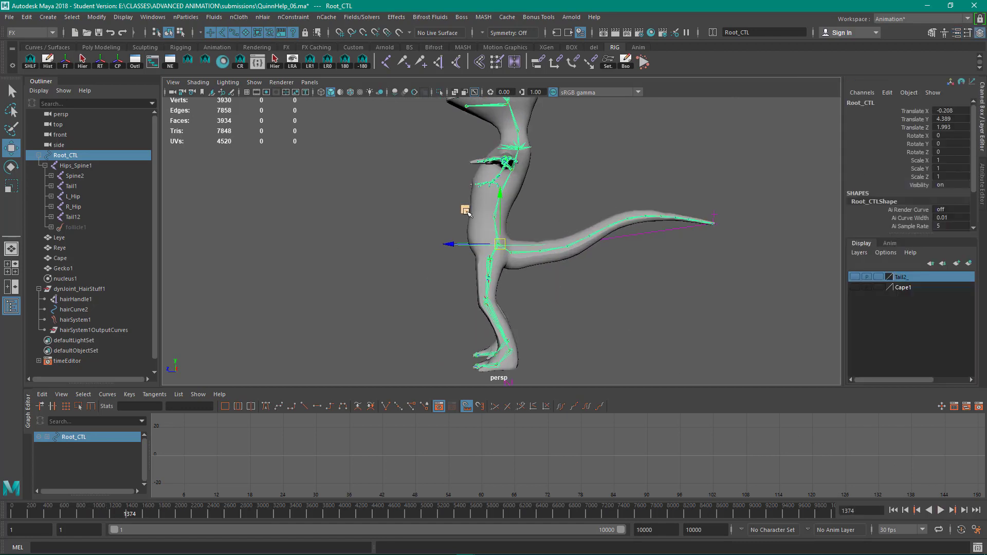
drag(951, 111, 957, 128)
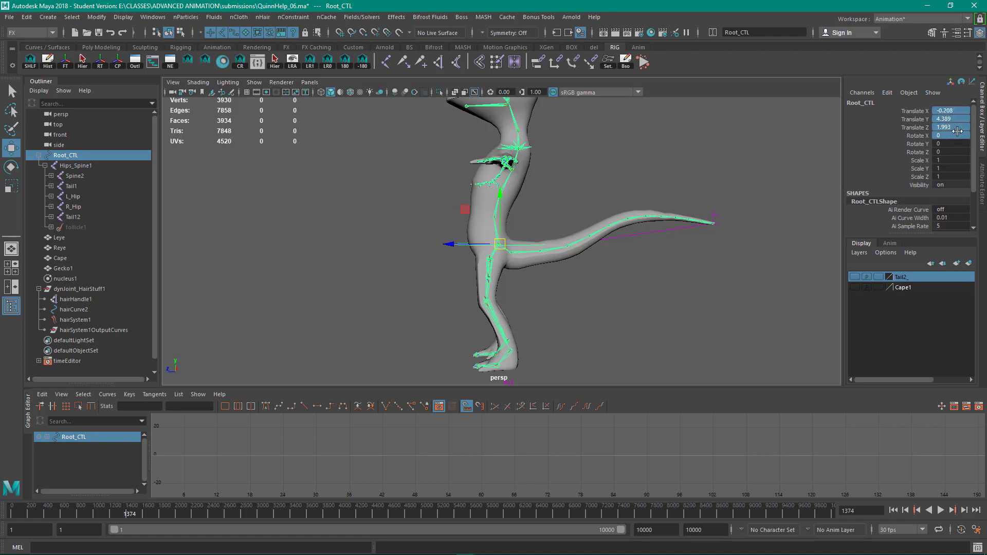
text(0)
key(Return)
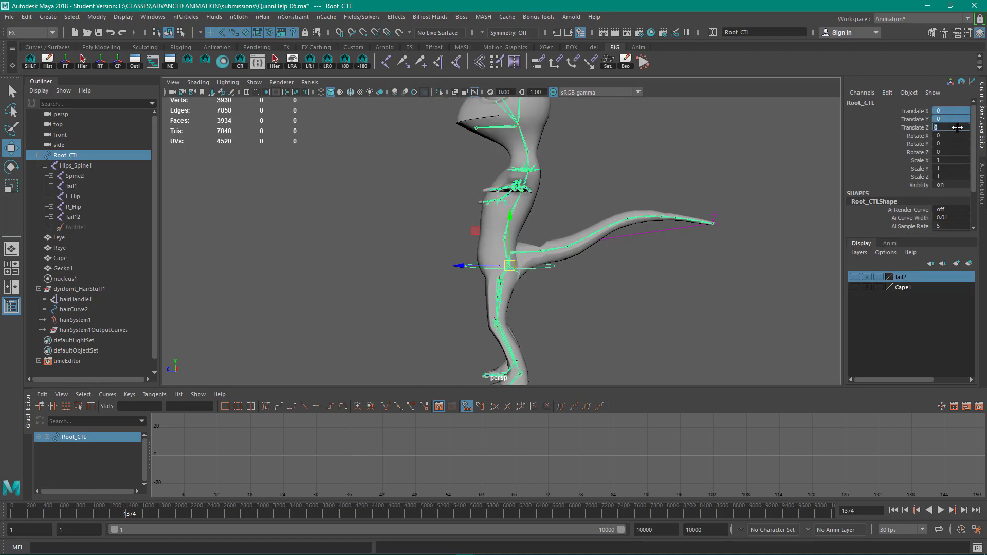
click(893, 510)
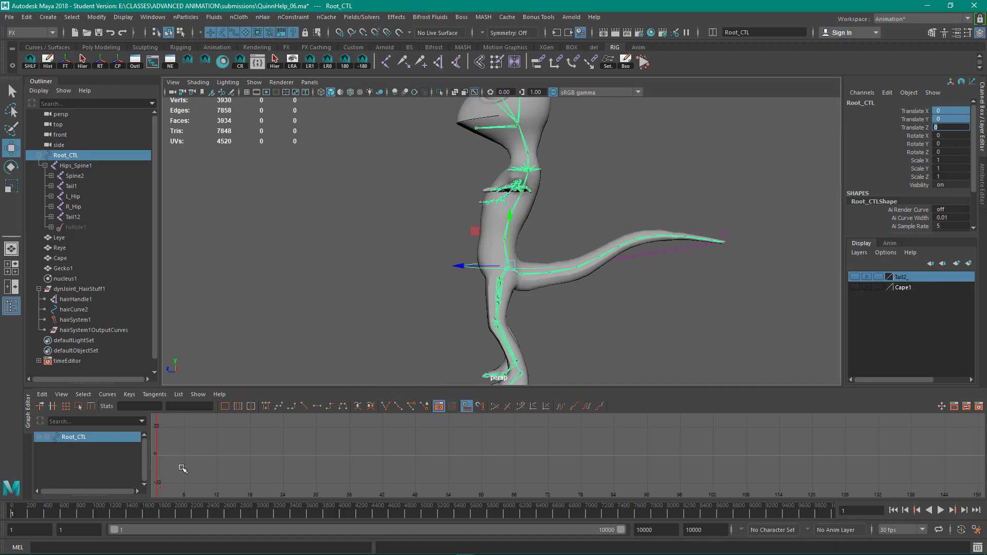
Shorten the timeline by setting both the playback end and the animation end to frame 200
drag(13, 515, 27, 518)
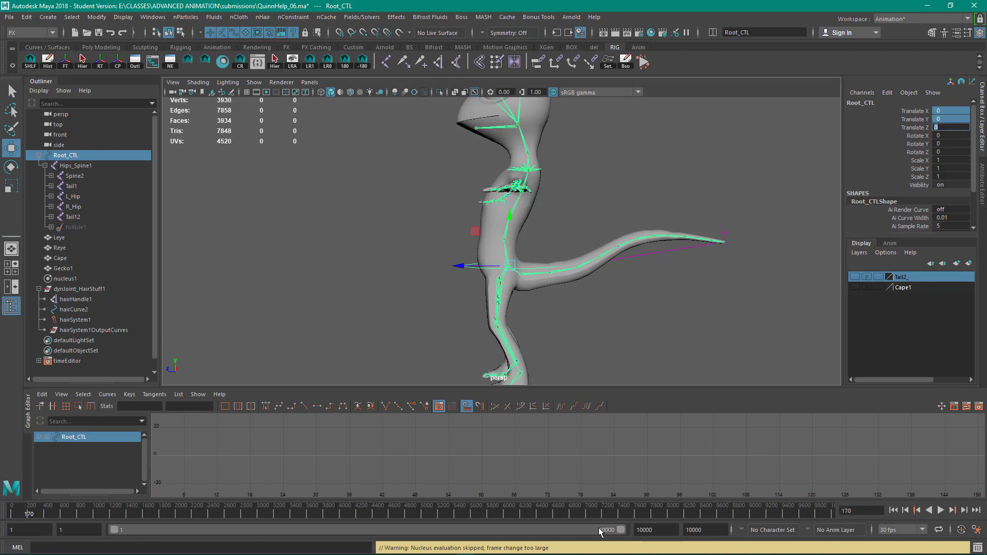
drag(622, 532, 242, 536)
double_click(638, 528)
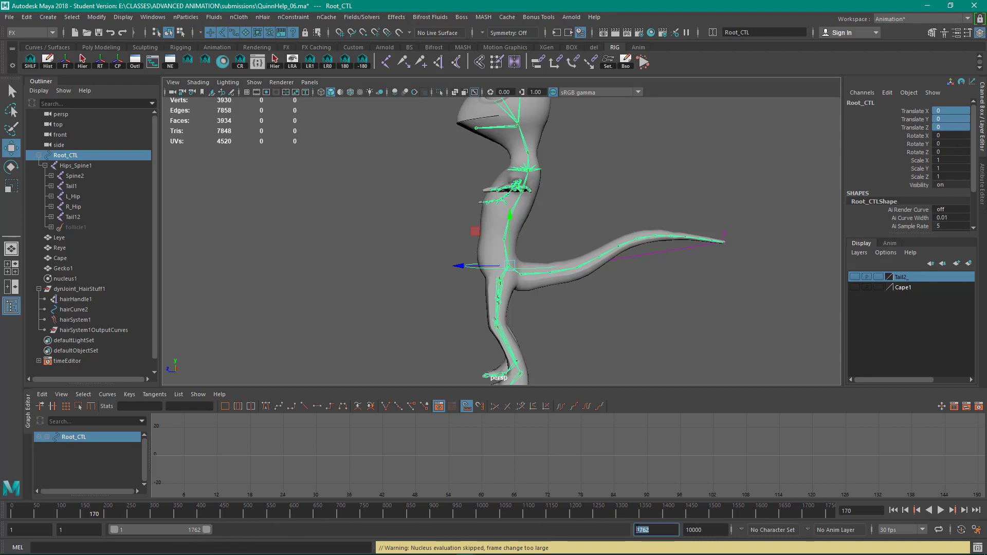
text(200)
key(Return)
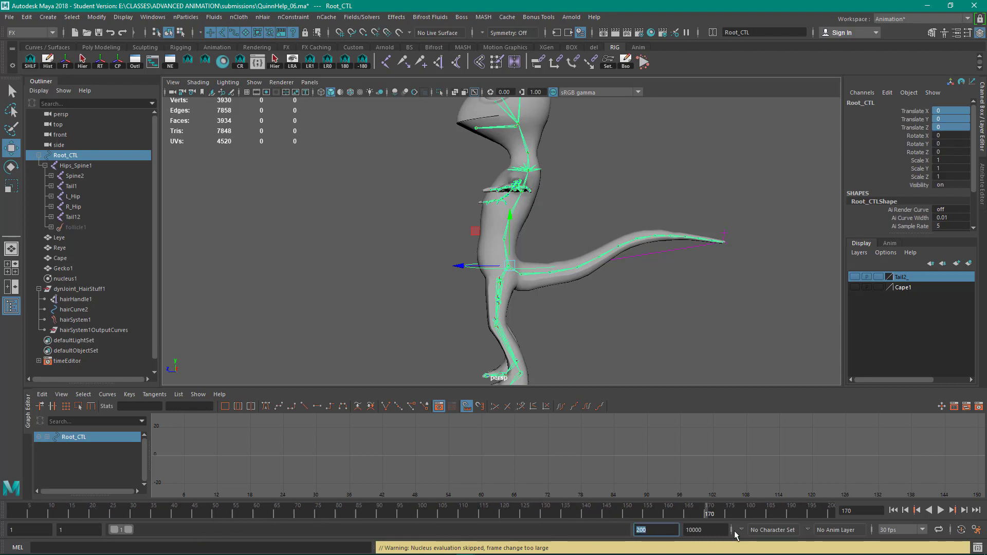
key(Tab)
text(200)
key(Return)
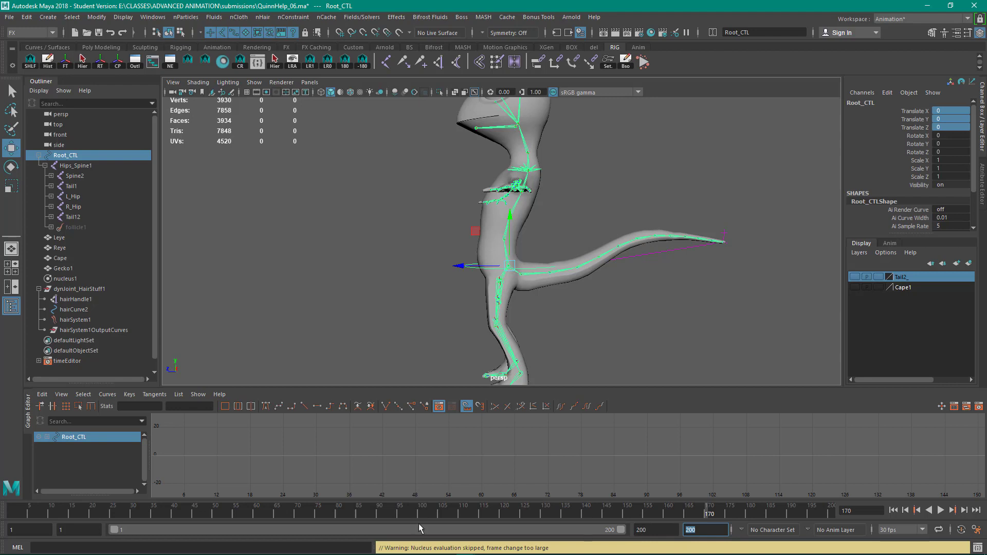
Go to frame 60, select Root_CTL and key all its channels at the zeroed position
key(alt+v)
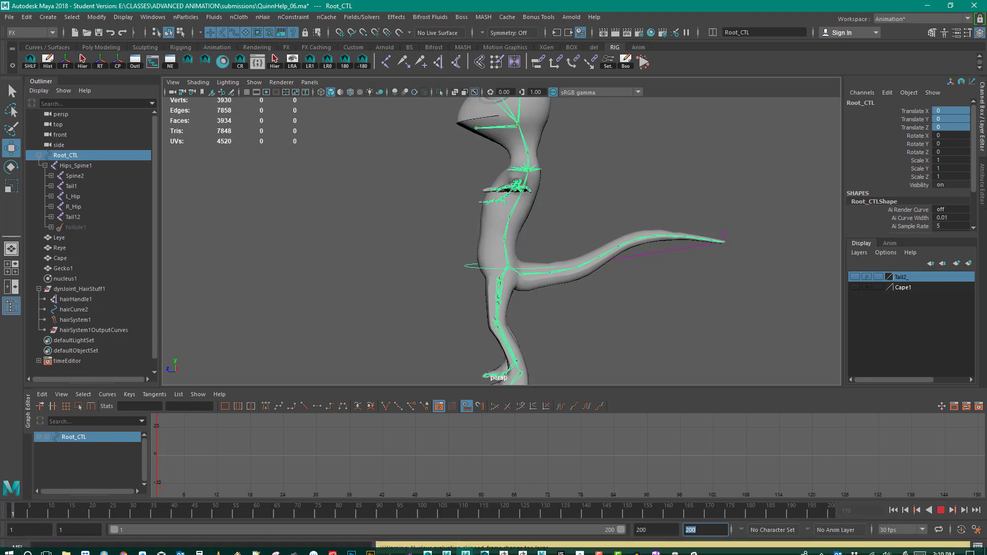
drag(13, 514, 254, 516)
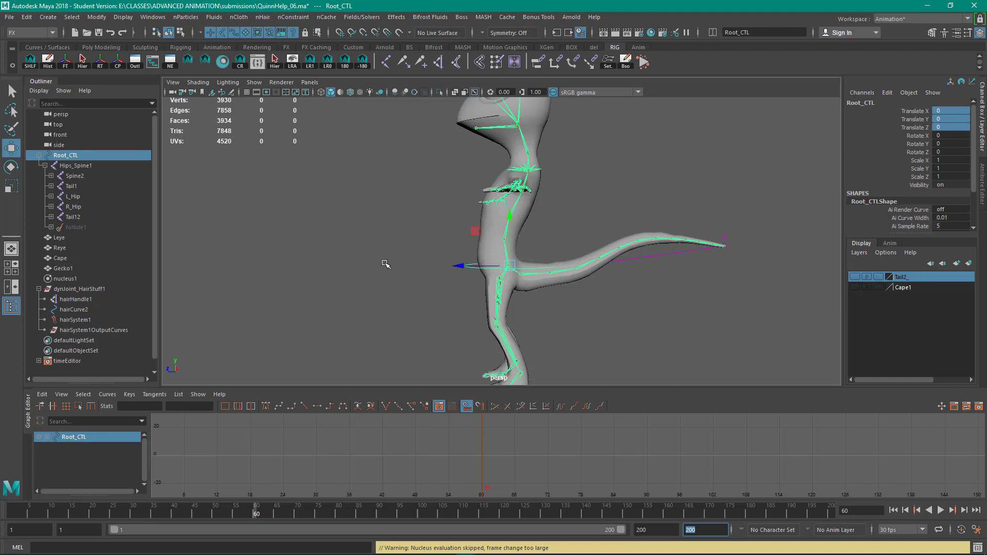
click(375, 213)
drag(456, 248, 470, 283)
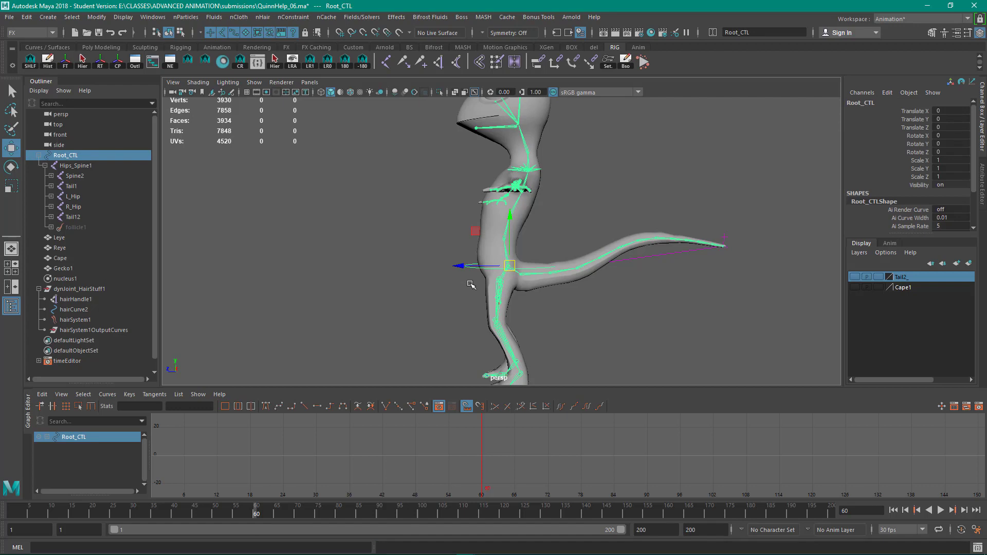
key(s)
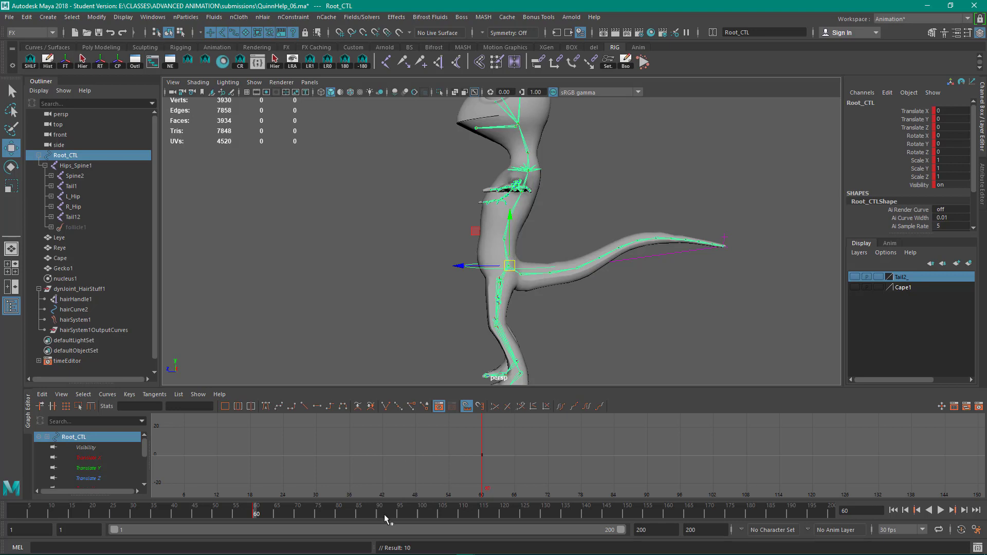
At frame 100, move Root_CTL forward to a Translate Z of about 25.481 and key it
mouse_move(402, 511)
mouse_down()
mouse_move(440, 516)
mouse_move(419, 515)
mouse_up()
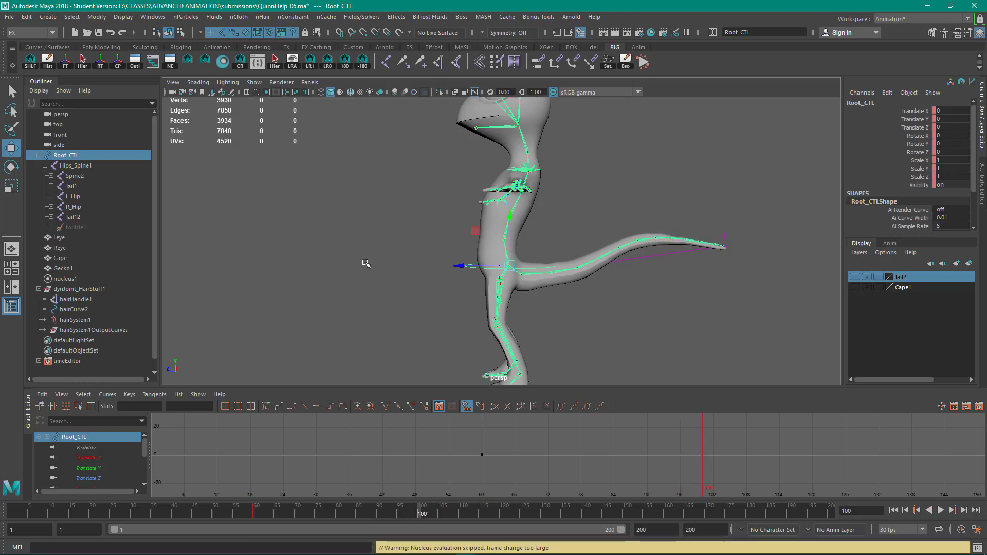
drag(465, 267, 335, 263)
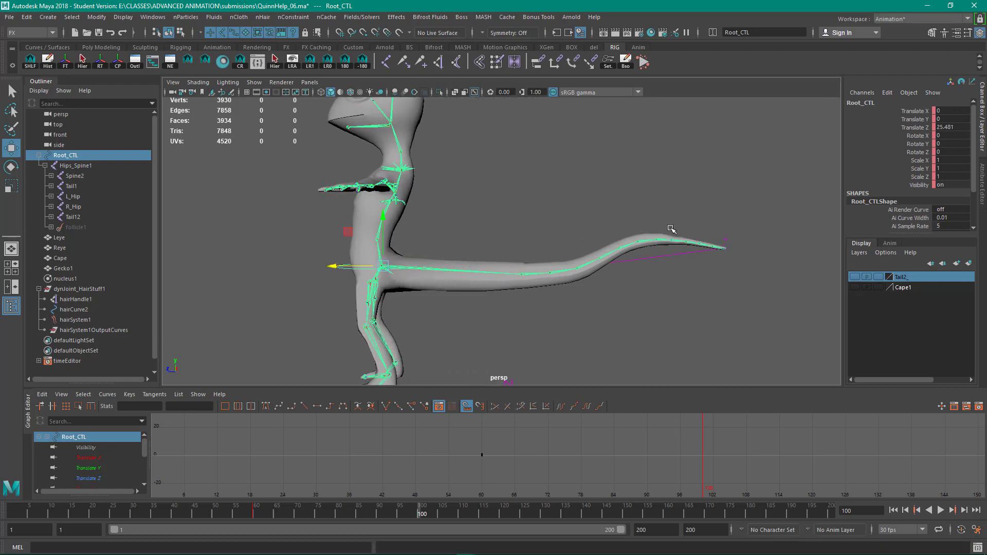
key(s)
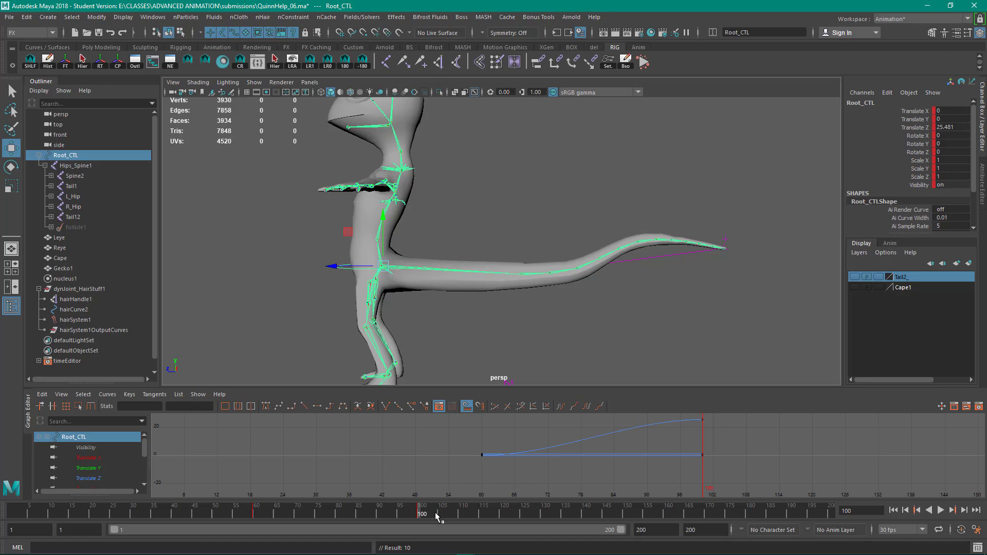
At frame 73, raise Root_CTL to a Translate Y of about 3.424 and key it
drag(435, 512, 310, 512)
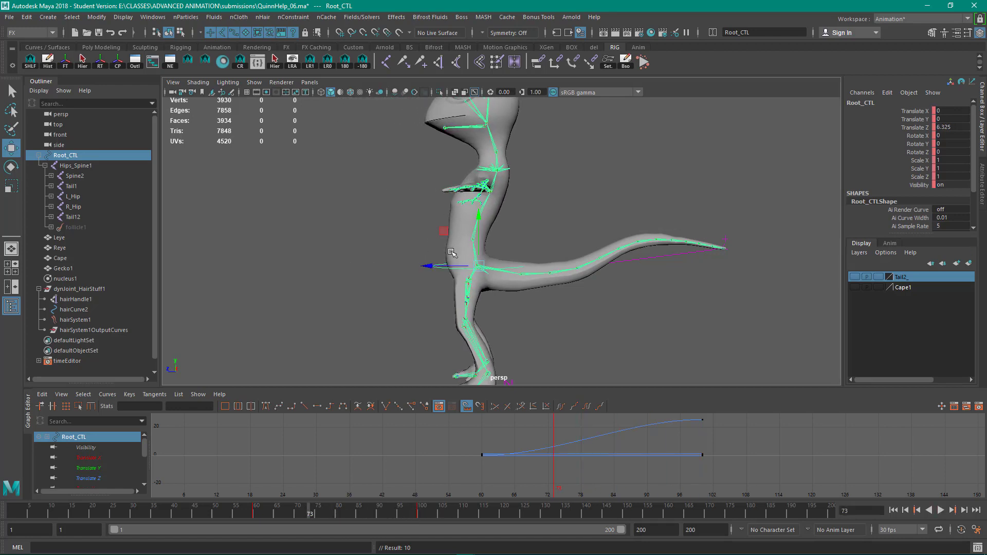
mouse_move(480, 239)
mouse_down()
mouse_move(479, 191)
mouse_move(479, 223)
mouse_up()
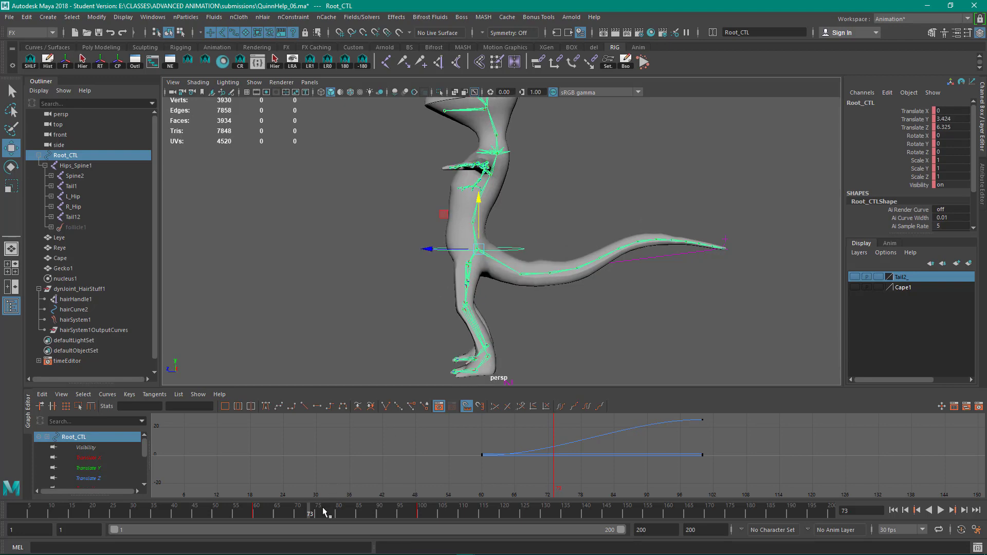
key(s)
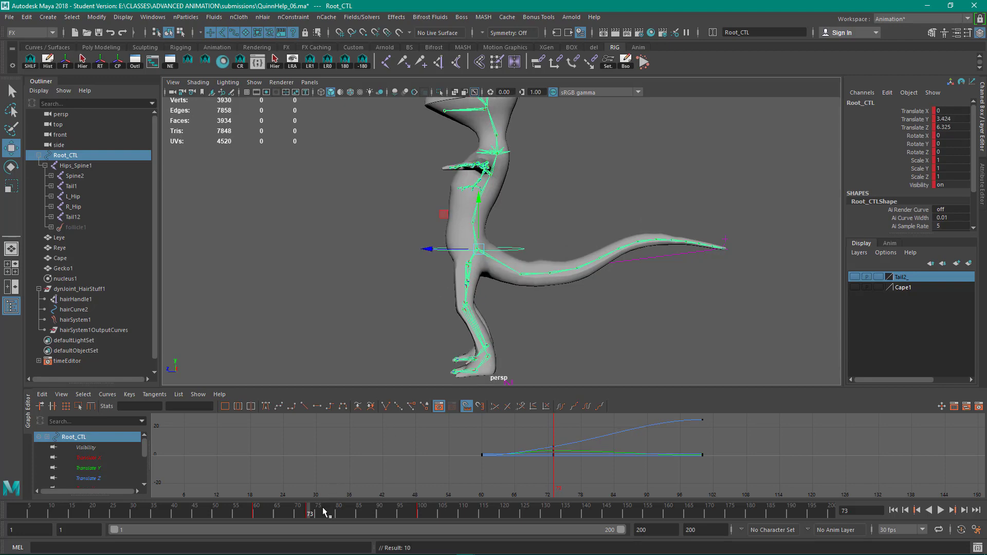
Turn on automatic keying and, at frame 82, lower Root_CTL to a Translate Y of about 0.058
click(962, 529)
mouse_move(335, 516)
mouse_down()
mouse_move(278, 518)
mouse_move(346, 516)
mouse_up()
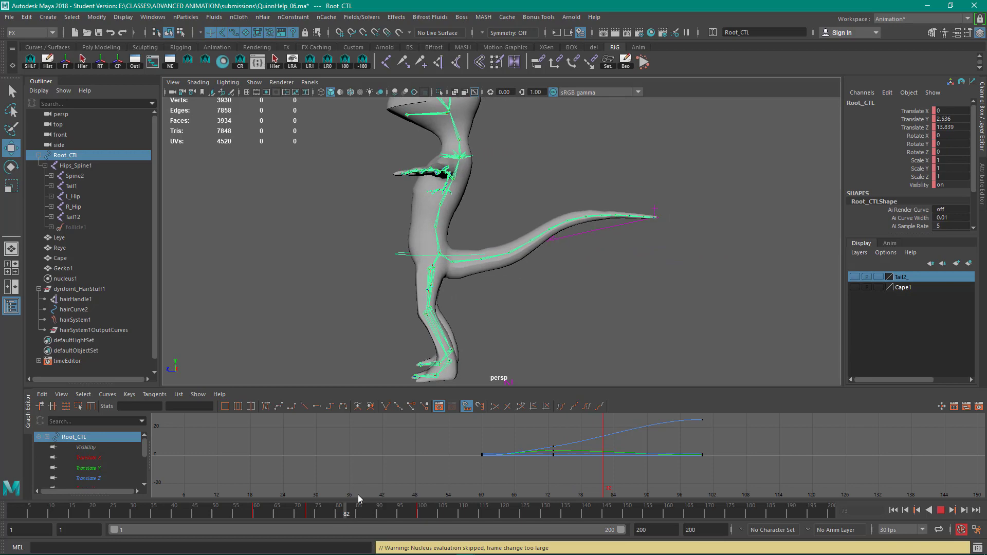
drag(440, 204, 447, 355)
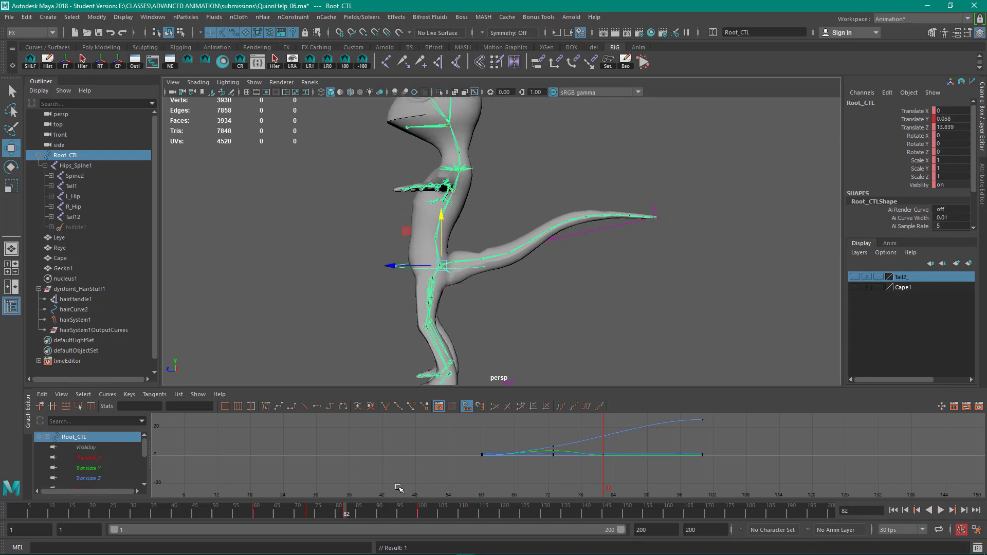
Key Root_CTL's Rotate Y at about -20.274 on frame 73 and about 7.066 on frame 82
drag(319, 509, 309, 512)
alt+drag(568, 224, 553, 236)
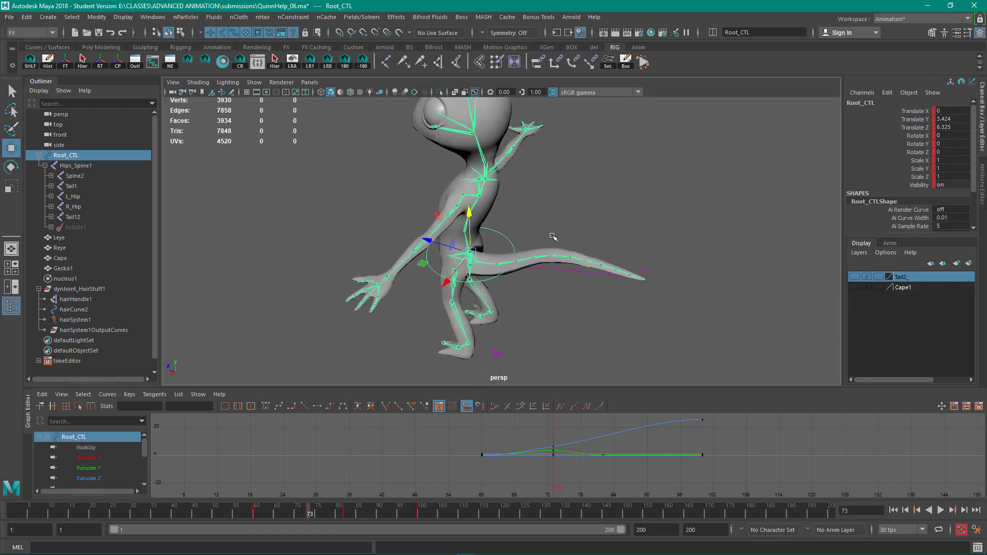
key(e)
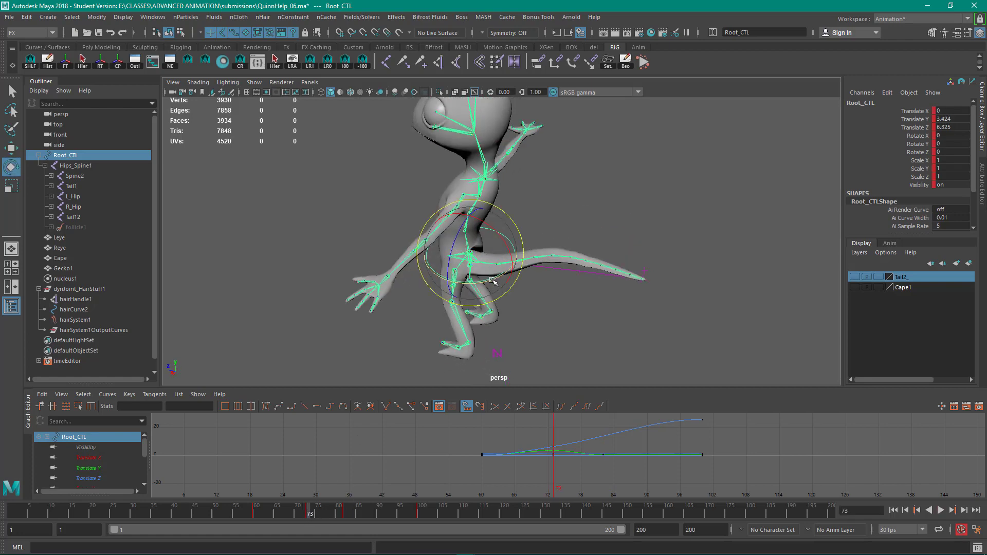
drag(492, 281, 479, 286)
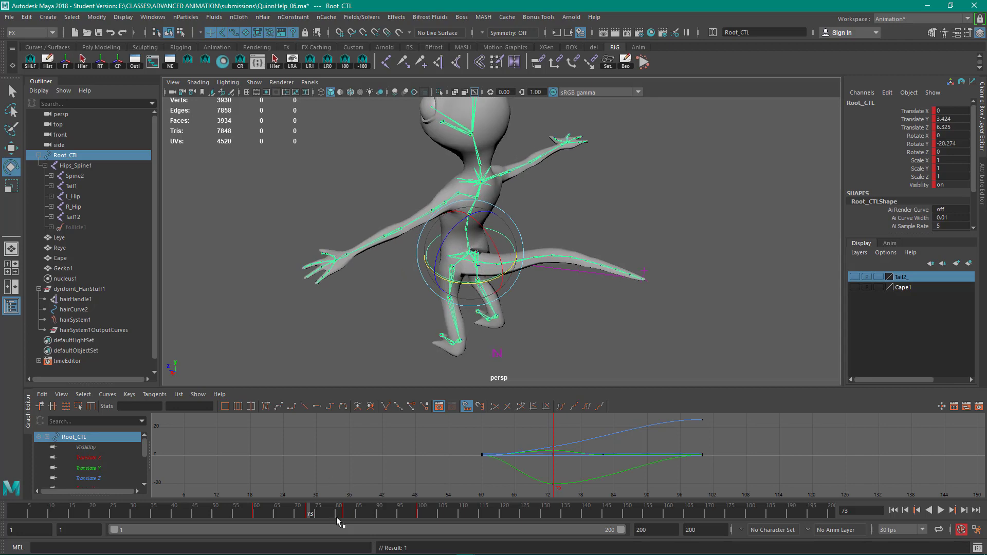
drag(336, 517, 346, 516)
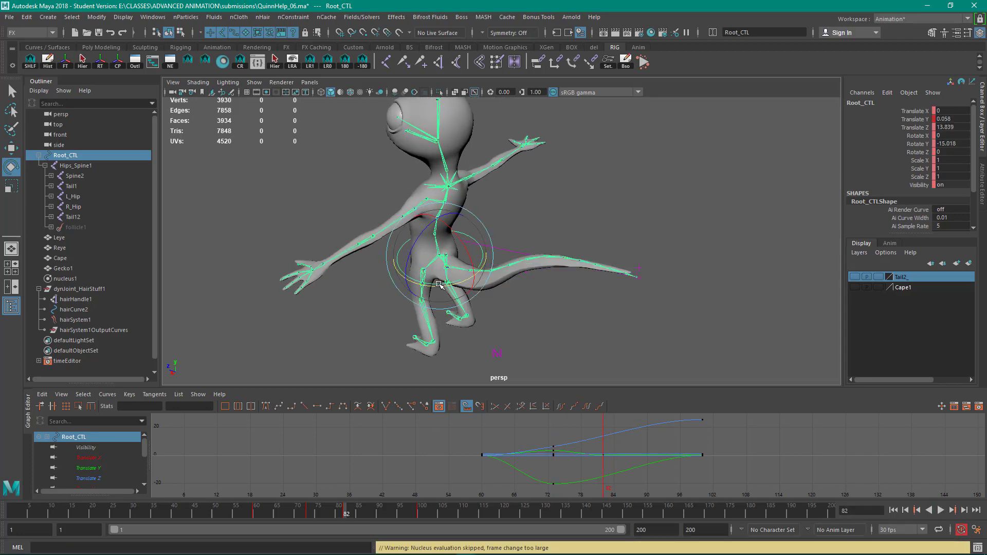
drag(440, 284, 459, 294)
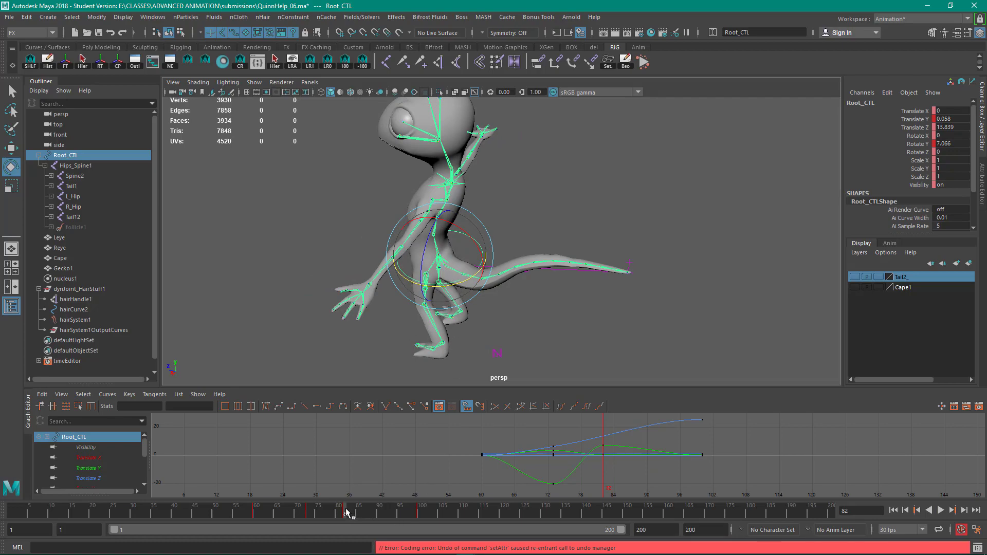
Return to frame 1 and save the time slider preferences with the playback speed set to 30 fps x 1
drag(311, 510, 1, 509)
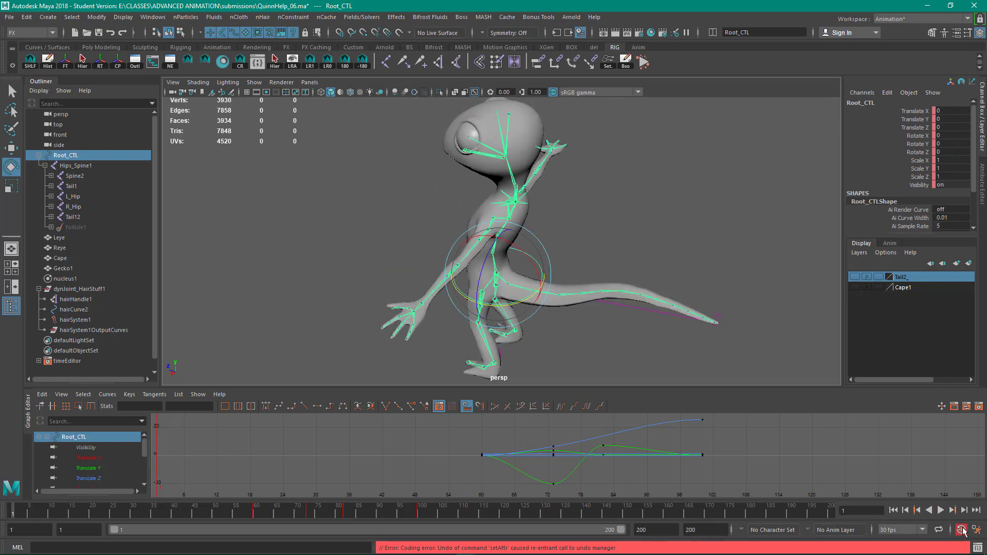
click(961, 530)
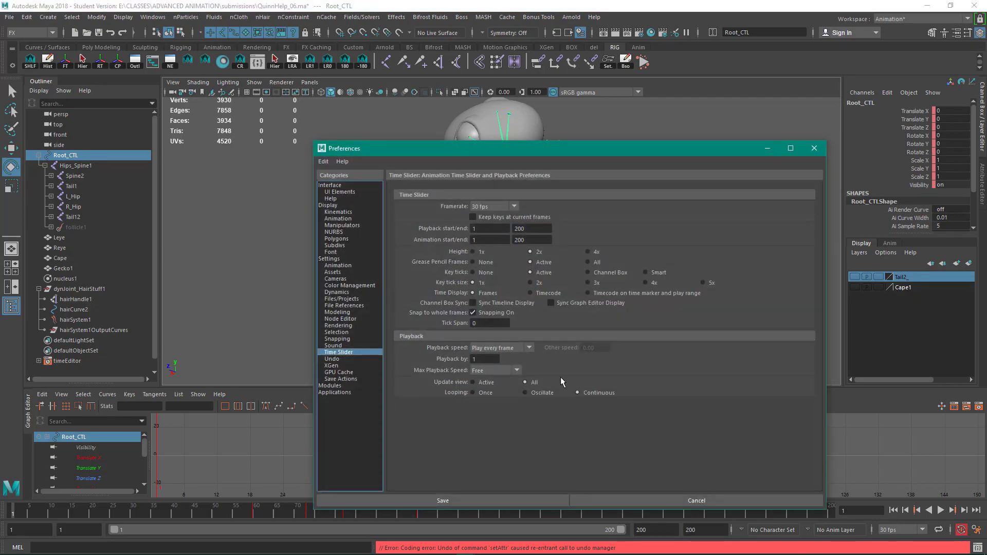
click(502, 347)
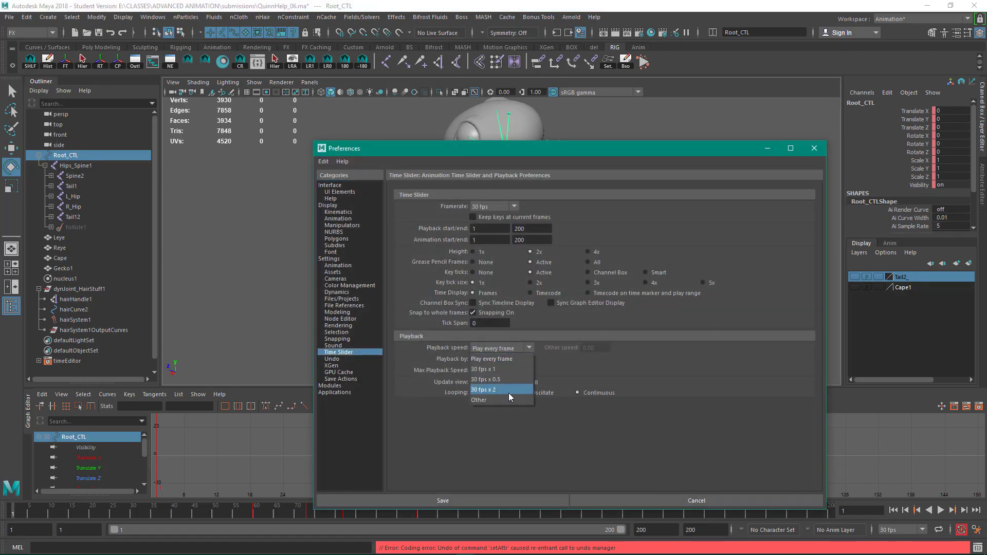
click(507, 369)
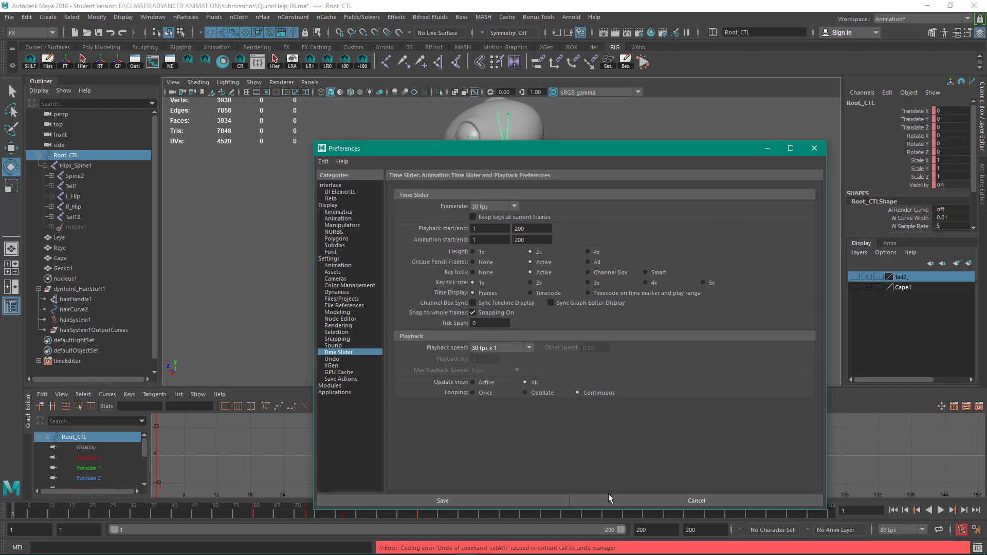
click(476, 500)
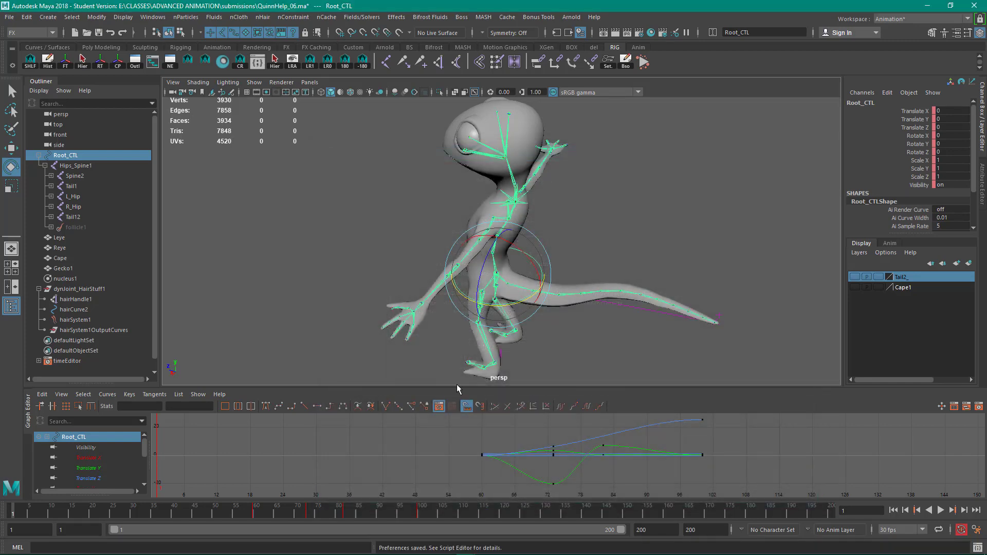
Shorten the playback range so that it ends at frame 120
alt+drag(372, 266, 390, 205)
alt+middle_drag(389, 259, 373, 233)
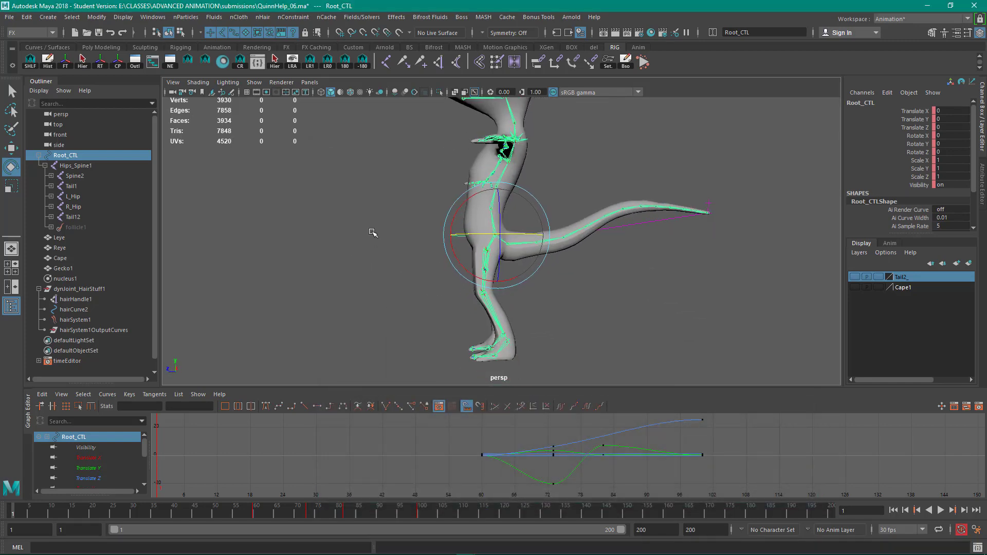
alt+right_drag(372, 233, 311, 223)
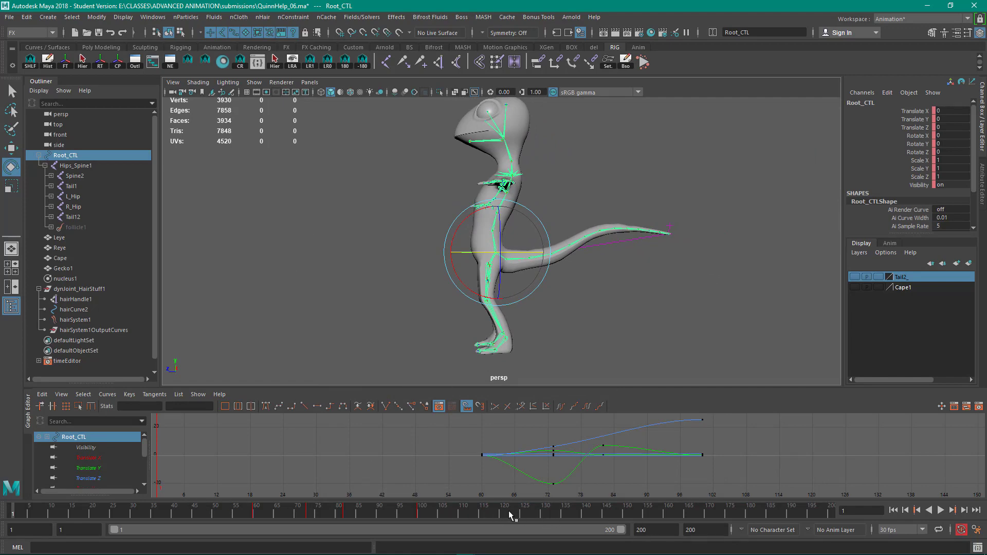
double_click(638, 529)
key(Return)
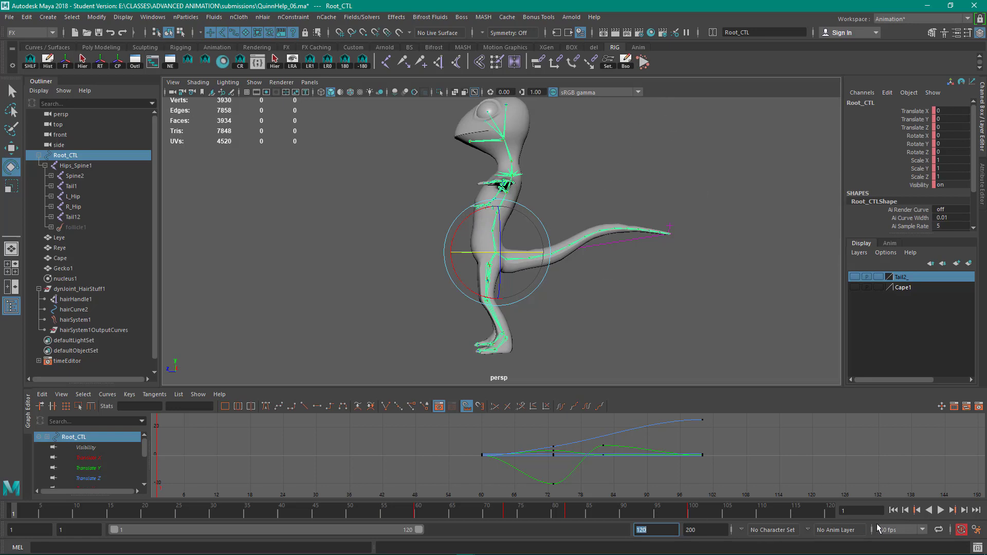
Play and scrub the animation through frame 120 to examine how the tail reacts to the Root_CTL motion
click(941, 510)
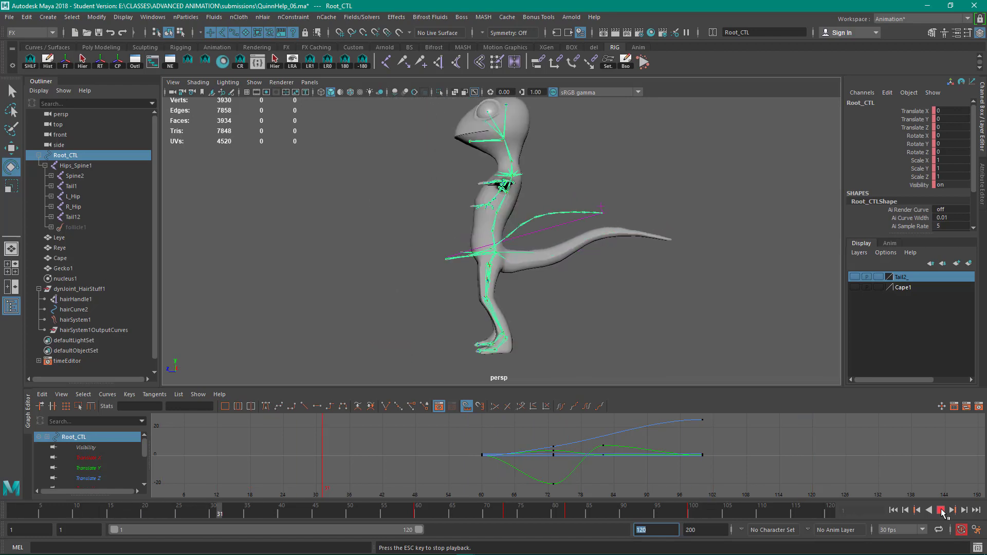
click(941, 511)
drag(340, 511, 849, 527)
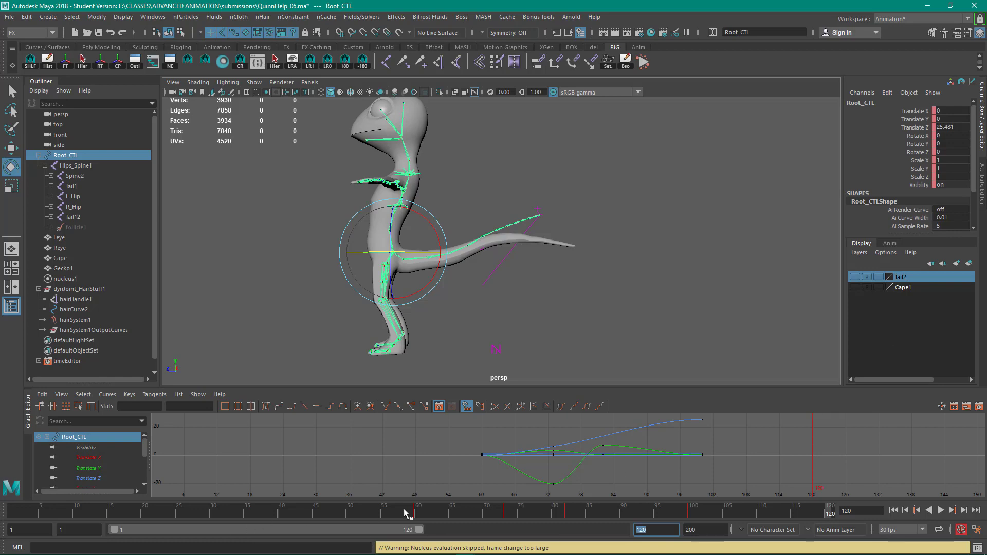
key(alt+v)
drag(71, 516, 2, 520)
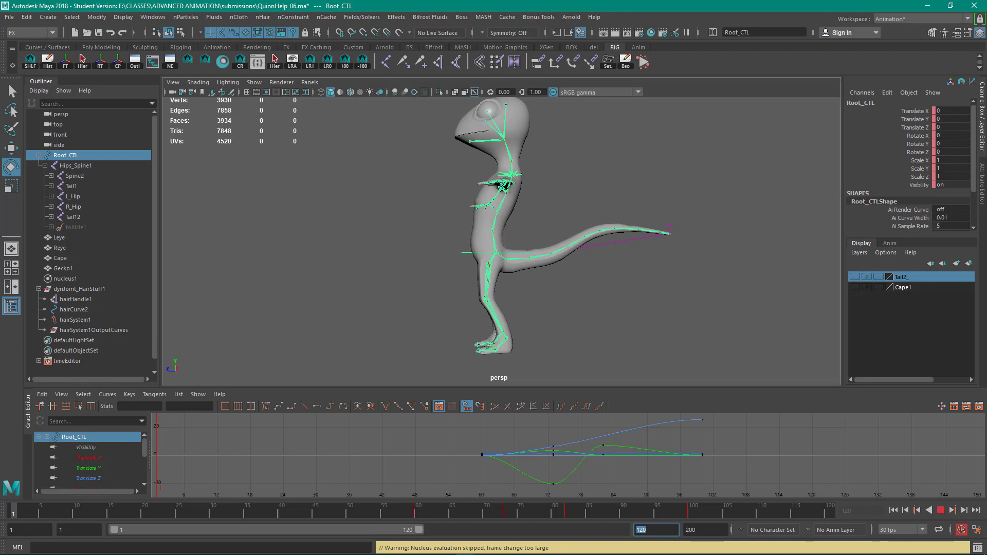
key(alt+v)
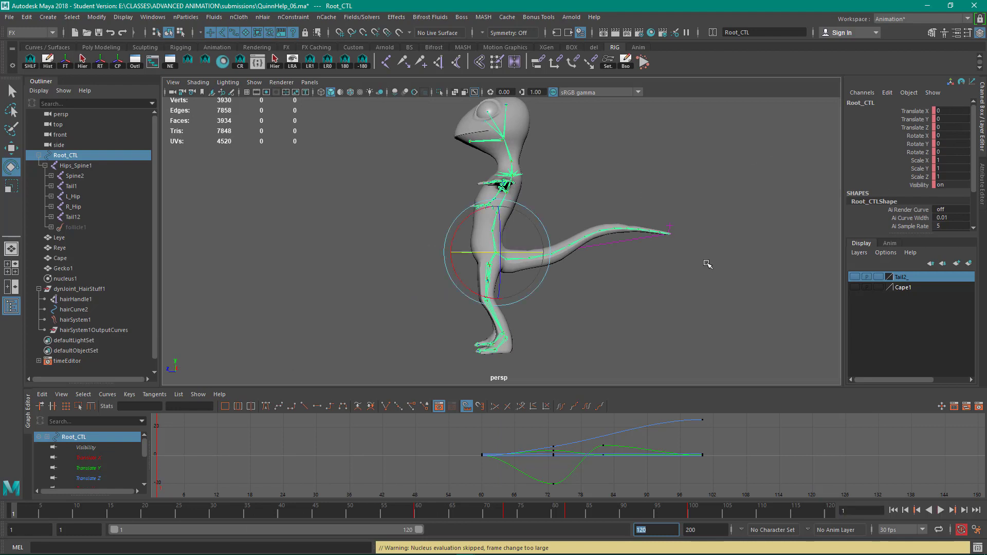
key(Return)
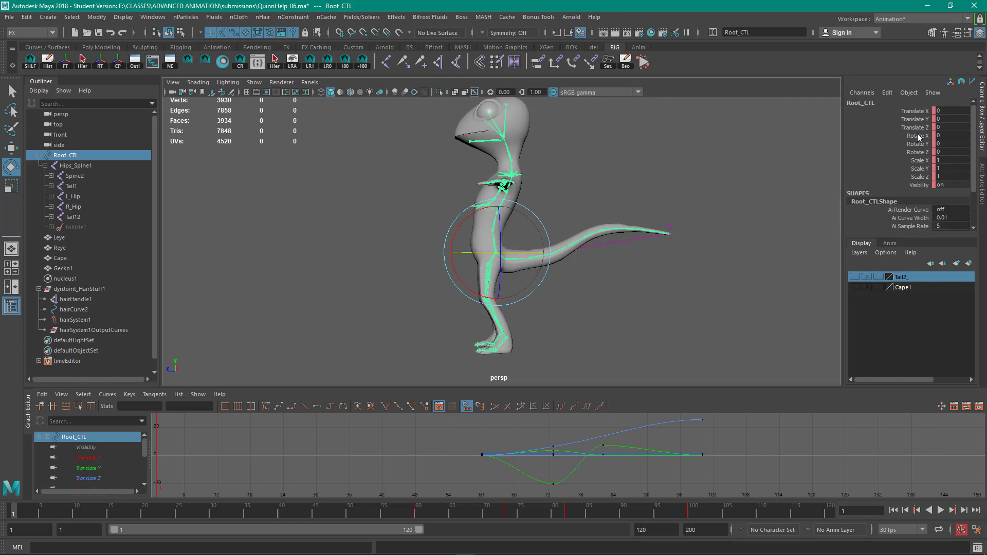
drag(948, 111, 946, 127)
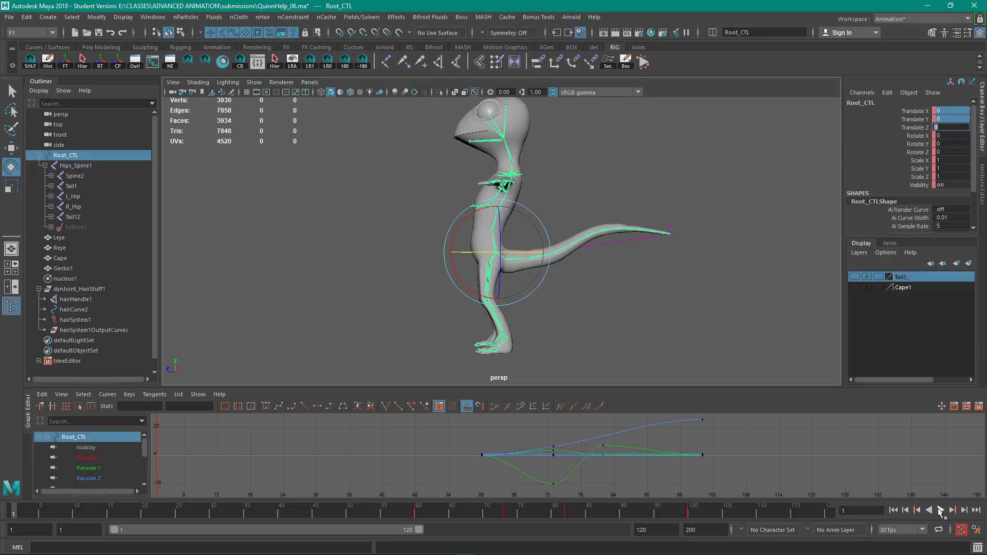
click(941, 511)
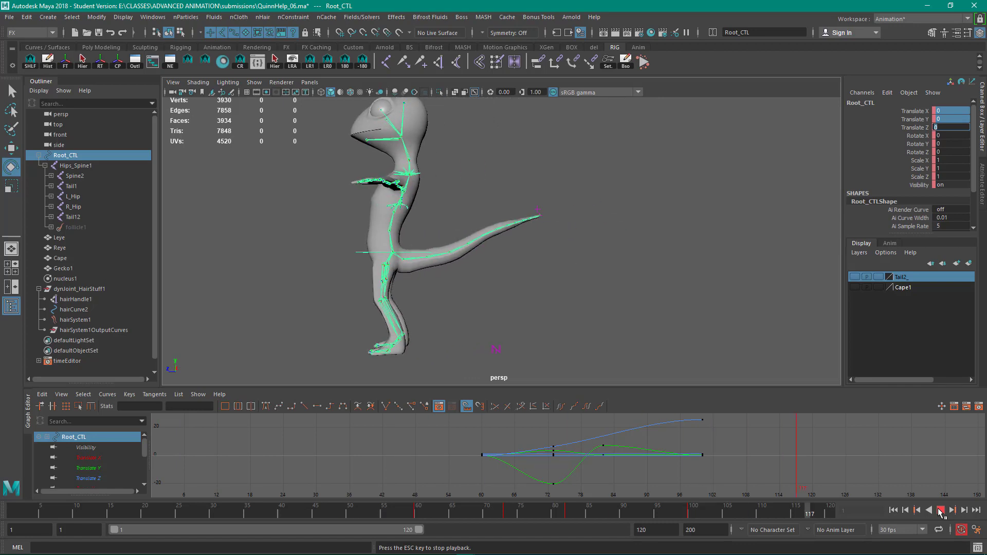
click(940, 512)
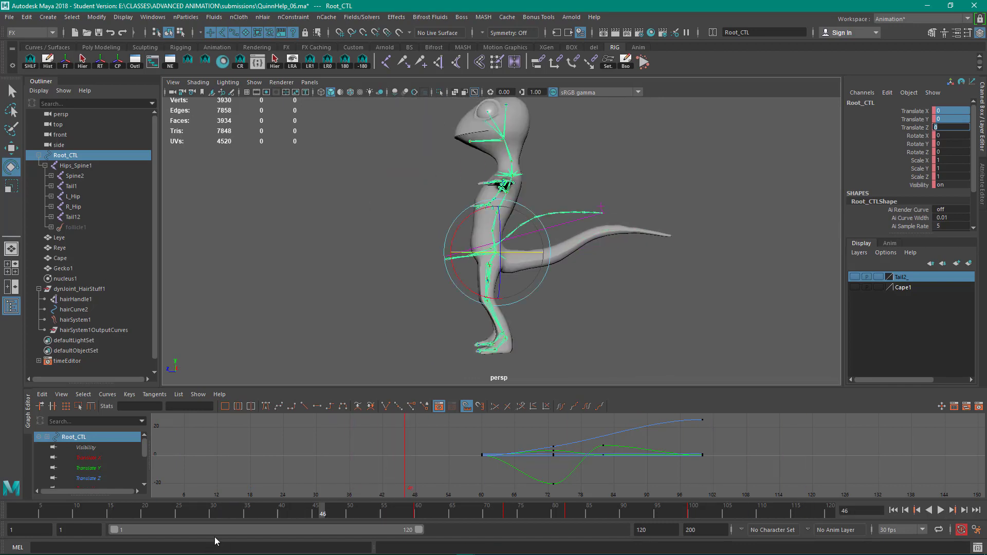
At frame 120, key Root_CTL back at the origin with Translate X, Y and Z set to 0
drag(206, 513, 788, 516)
drag(767, 519, 828, 516)
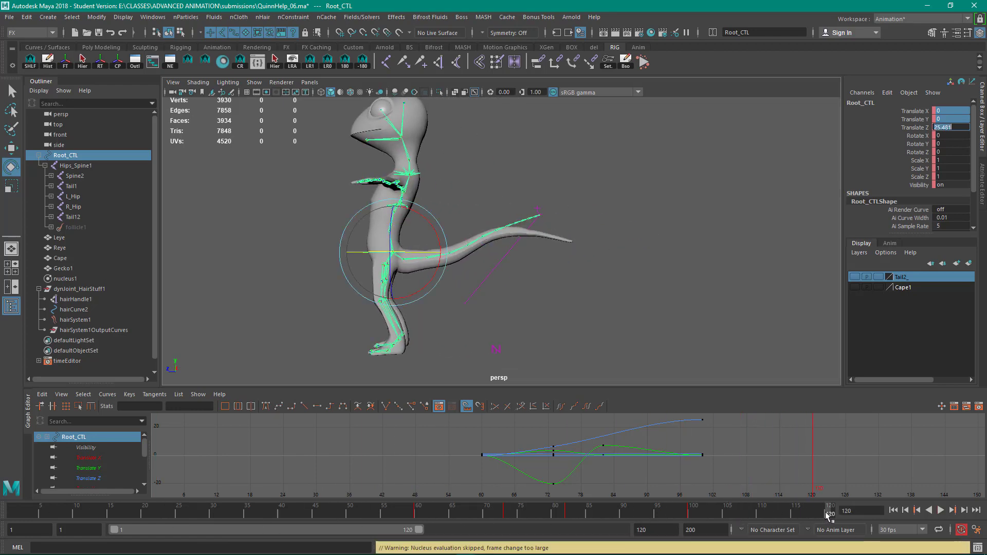
click(951, 135)
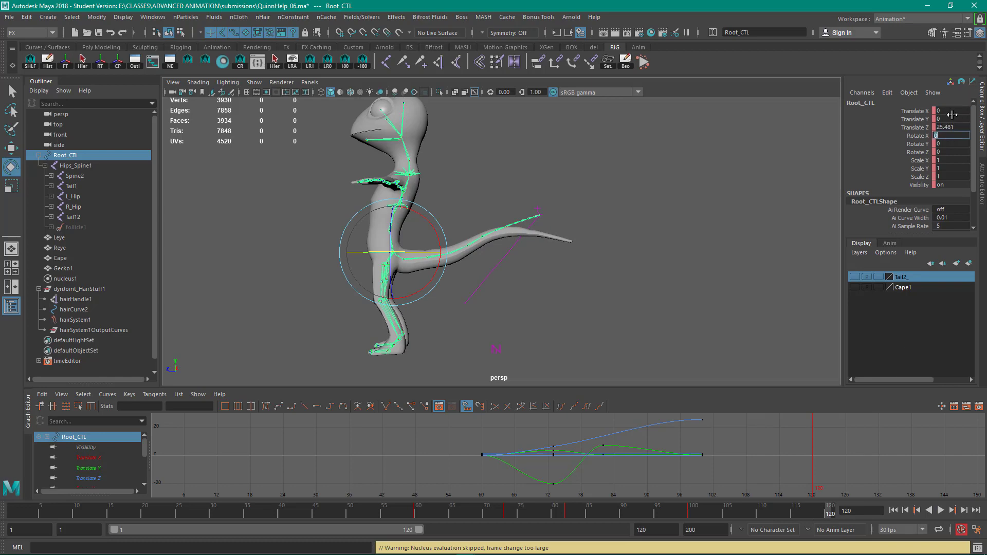
drag(951, 111, 952, 130)
text(0)
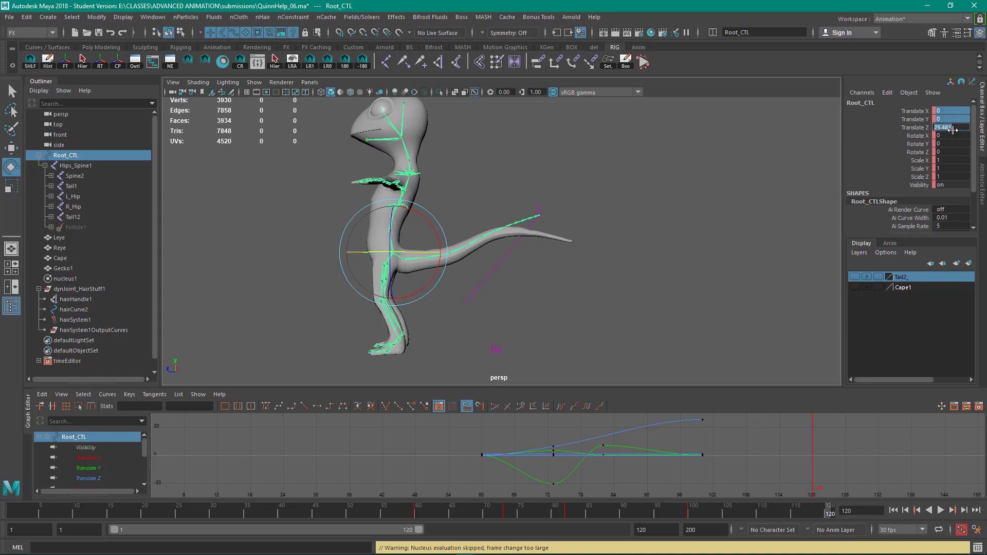
key(Return)
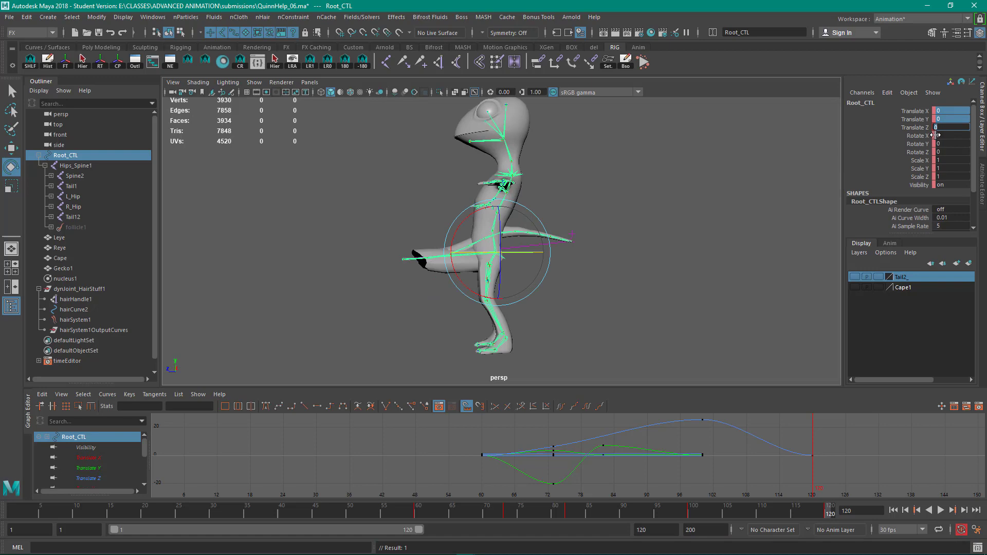
Play the animation from frame 1 to review the tail's motion with Root_CTL returning to the origin
click(908, 136)
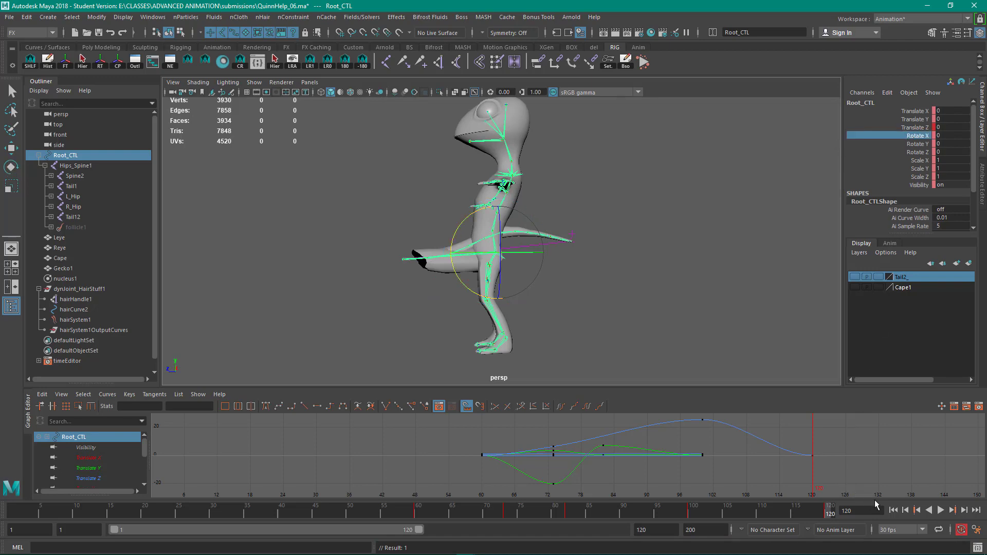
click(894, 511)
click(941, 510)
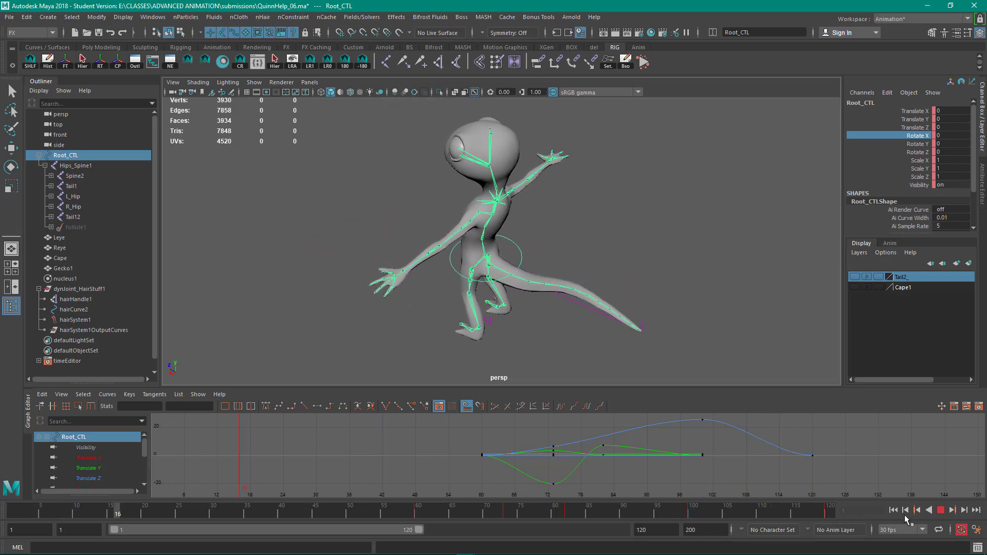
click(941, 511)
Select the Tail1 joint with its whole hierarchy and highlight the Rotate X, Y and Z channels
alt+drag(324, 255, 376, 228)
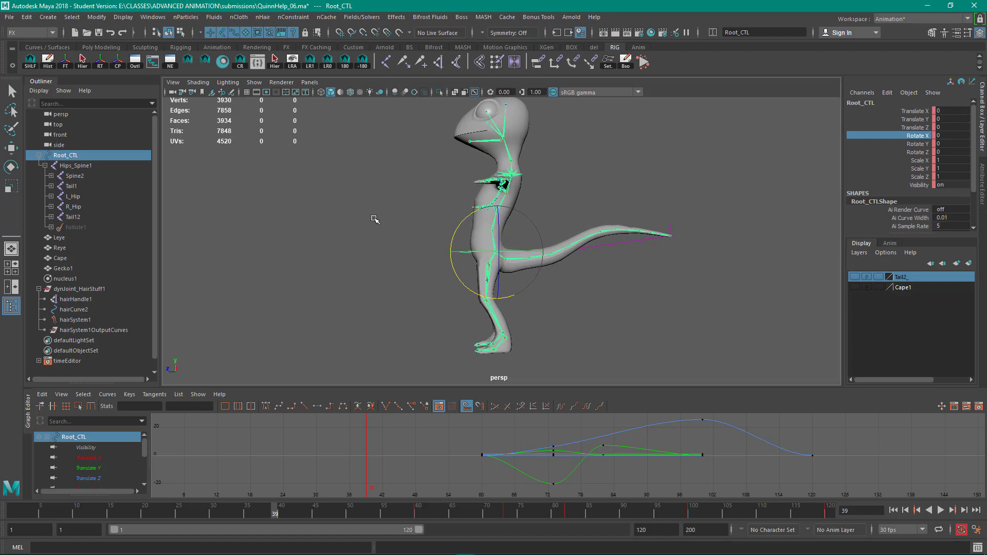
click(376, 220)
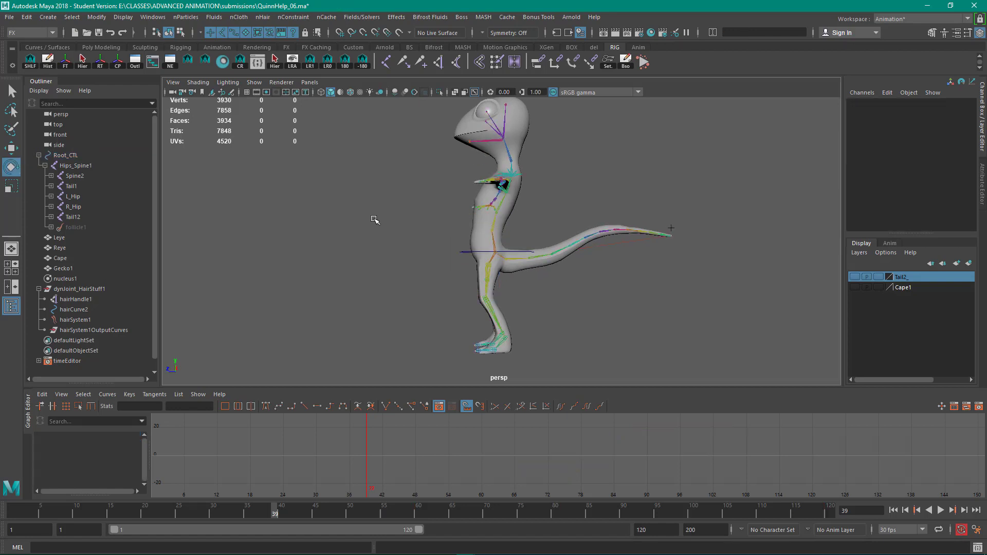
click(501, 257)
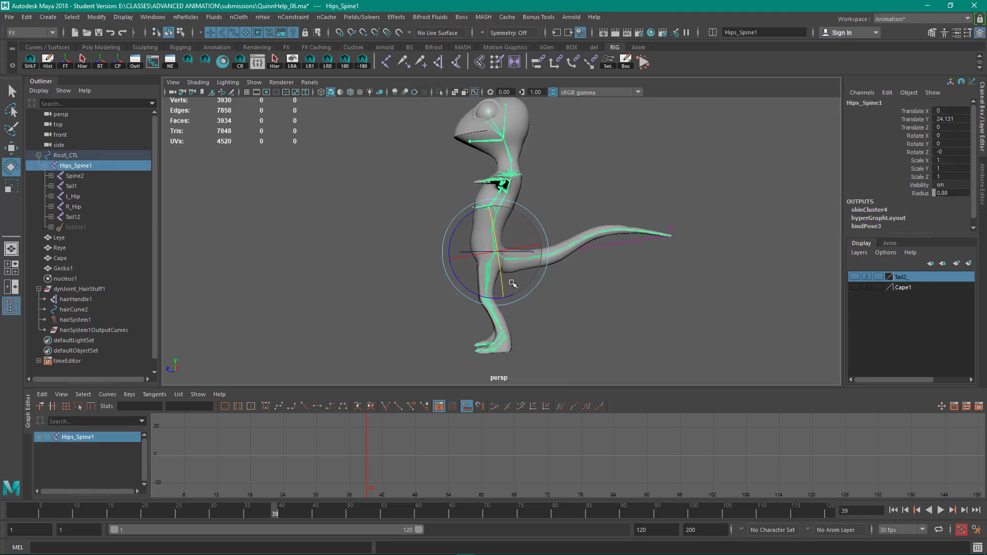
click(72, 186)
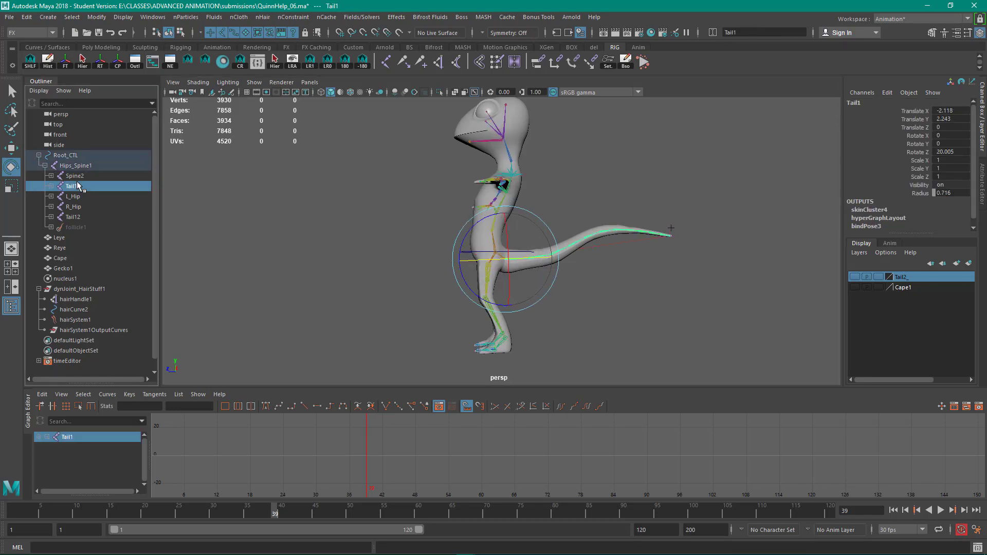
click(275, 61)
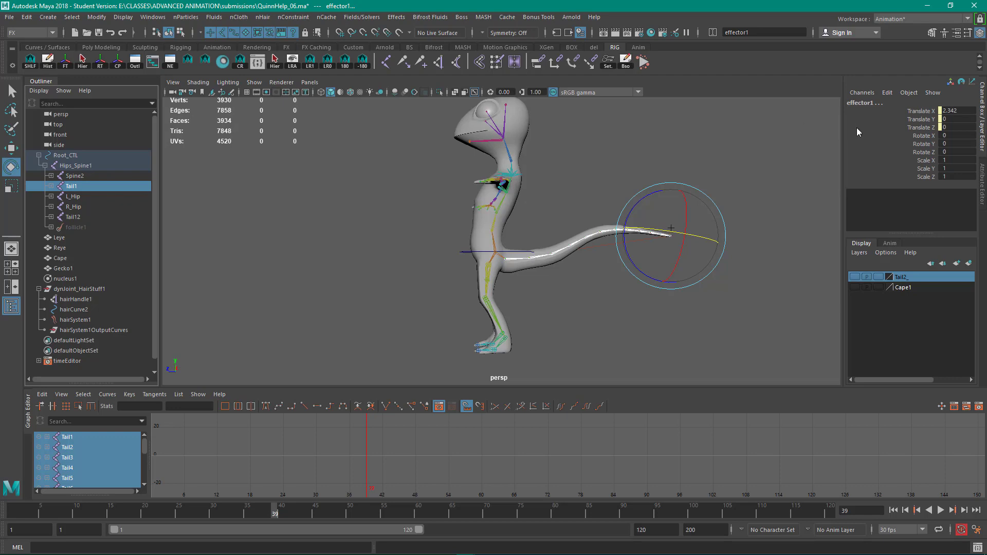
drag(930, 134, 928, 151)
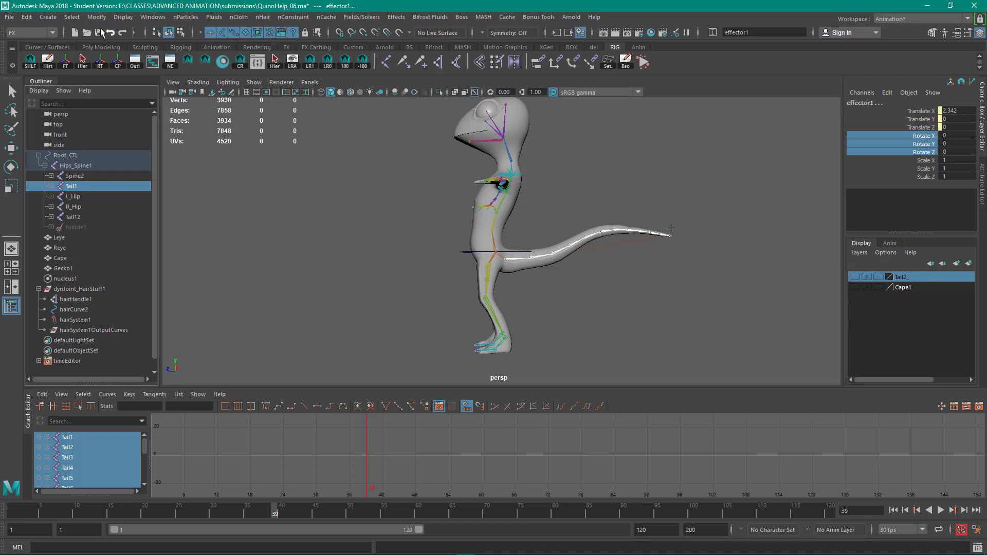
Bake the simulation onto the tail joints' rotation channels, with Channels set to From Channel Box, and scrub to frame 93 to check it
click(26, 17)
mouse_move(58, 108)
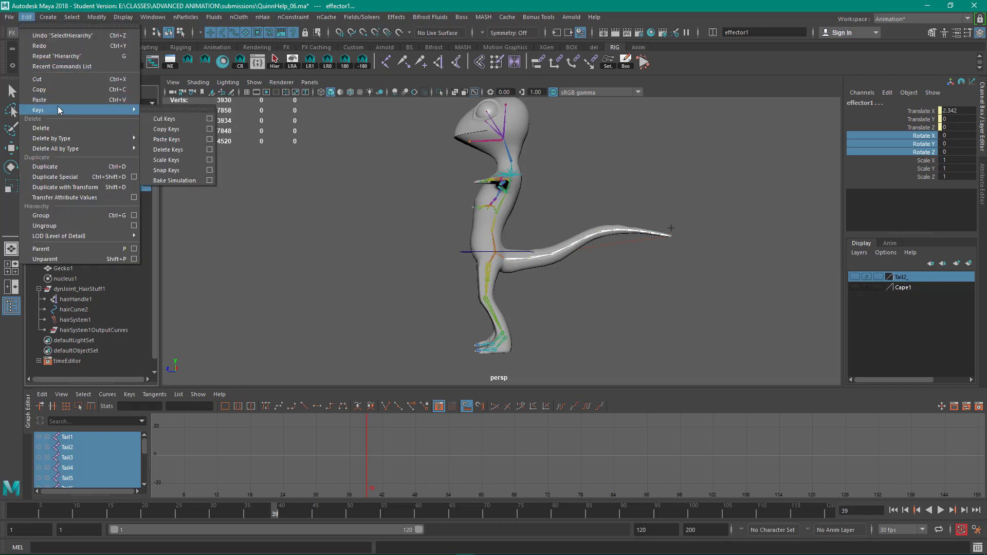
click(208, 177)
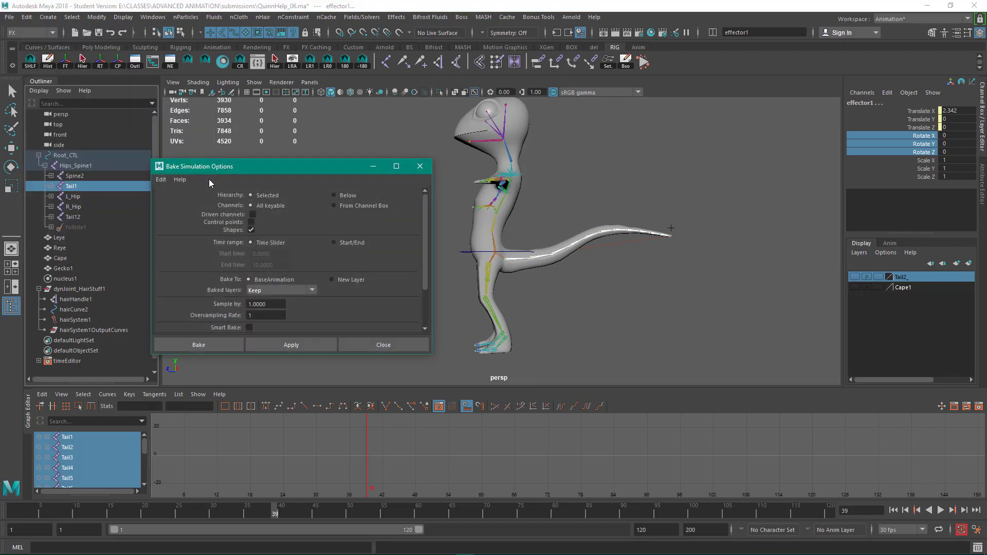
click(366, 207)
click(202, 346)
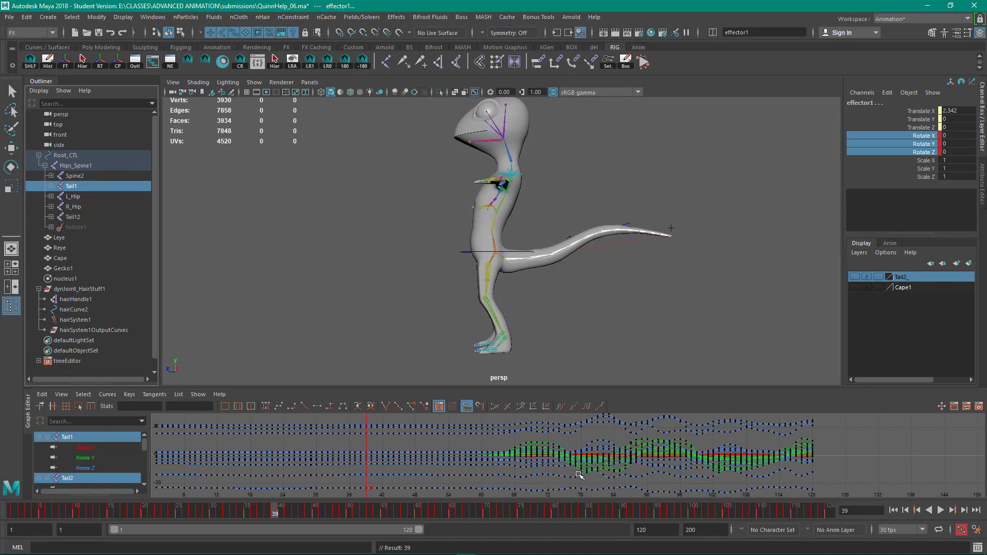
drag(262, 510, 644, 531)
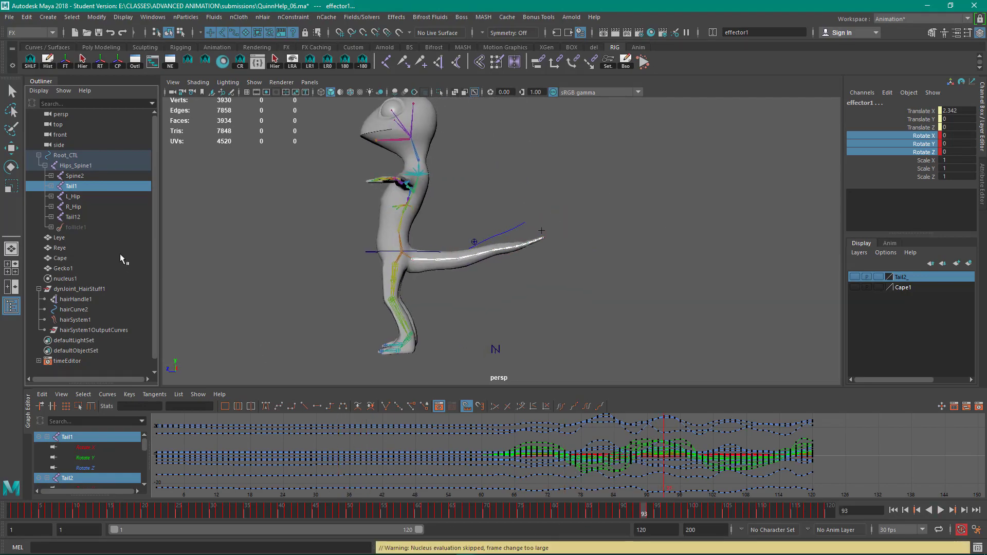
Delete the nucleus1 solver and the dynJoint_HairStuff1 group from the scene
click(65, 278)
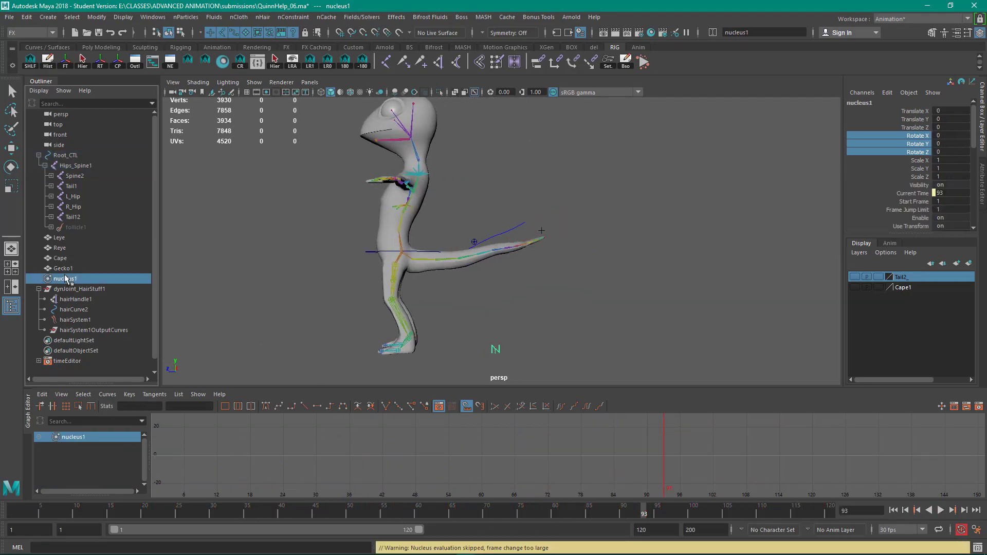
key(Delete)
click(106, 280)
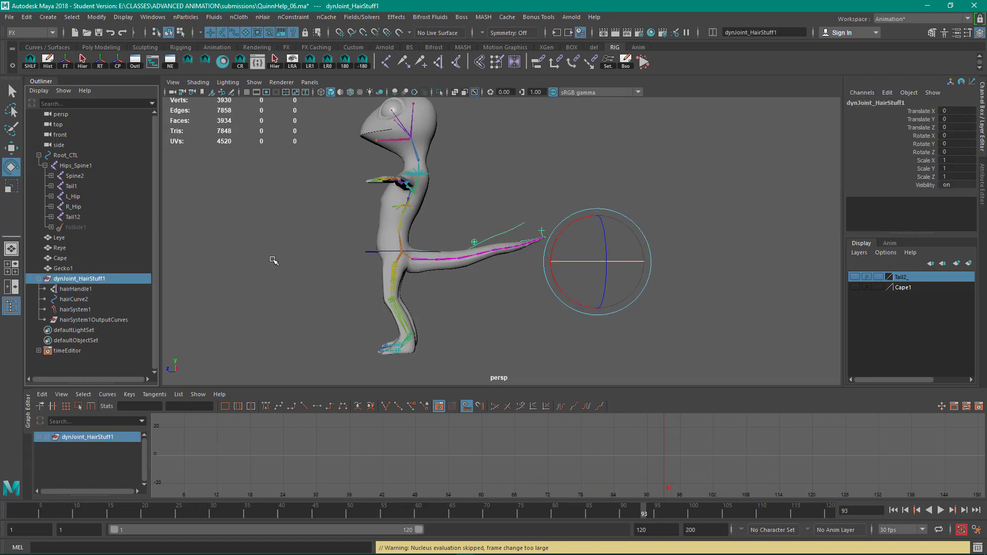
key(Delete)
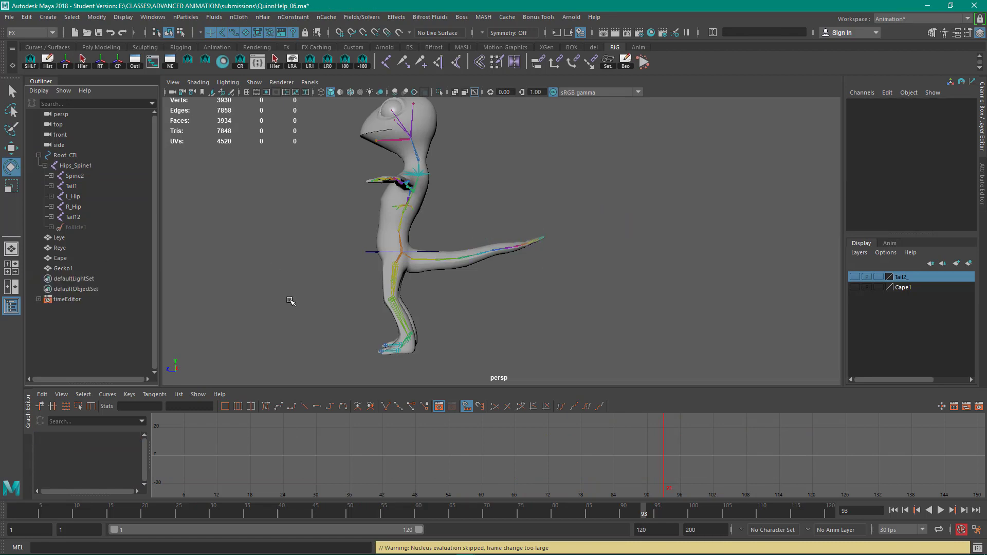
Play the animation and examine Tail1's baked rotation curves, scrubbing back to frame 60
key(alt+v)
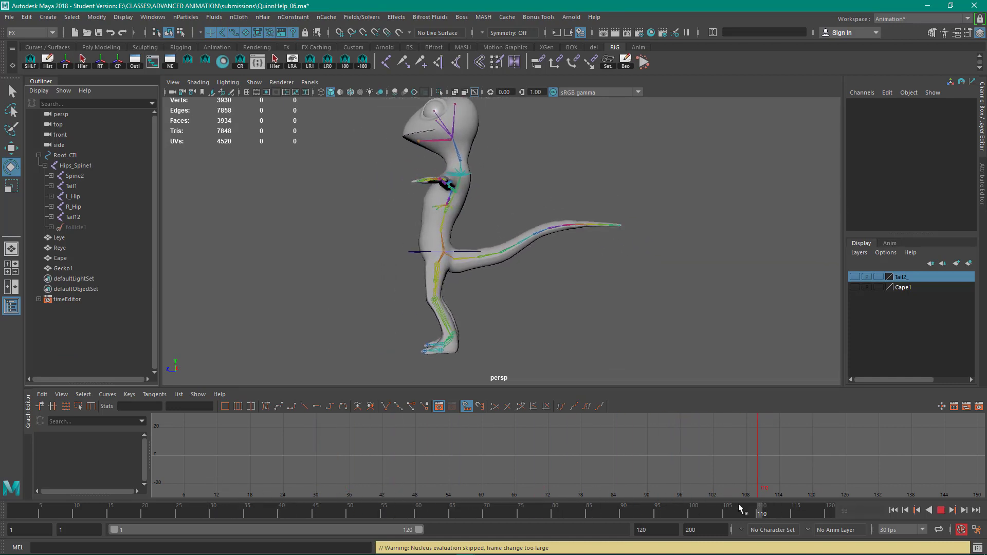
key(alt+v)
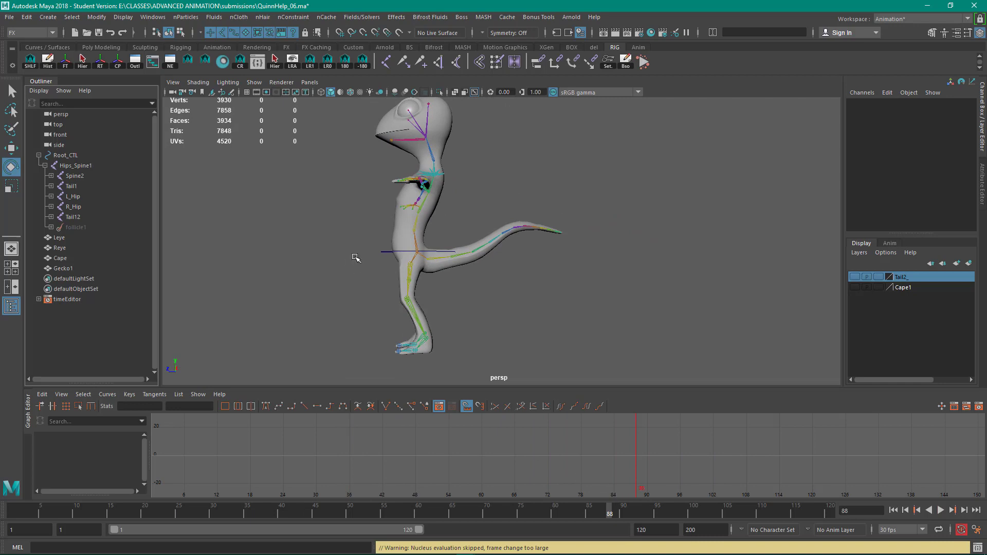
click(437, 274)
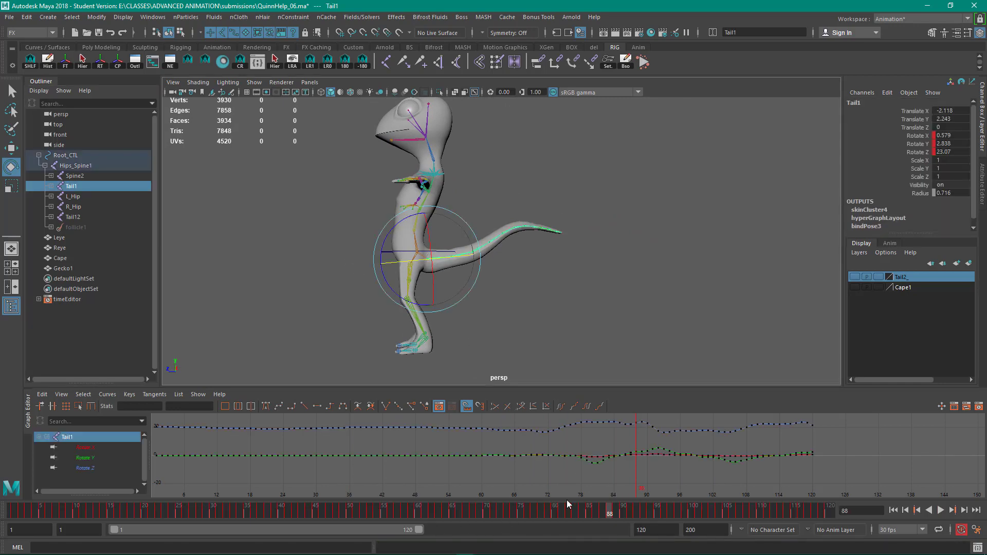
drag(464, 512, 415, 515)
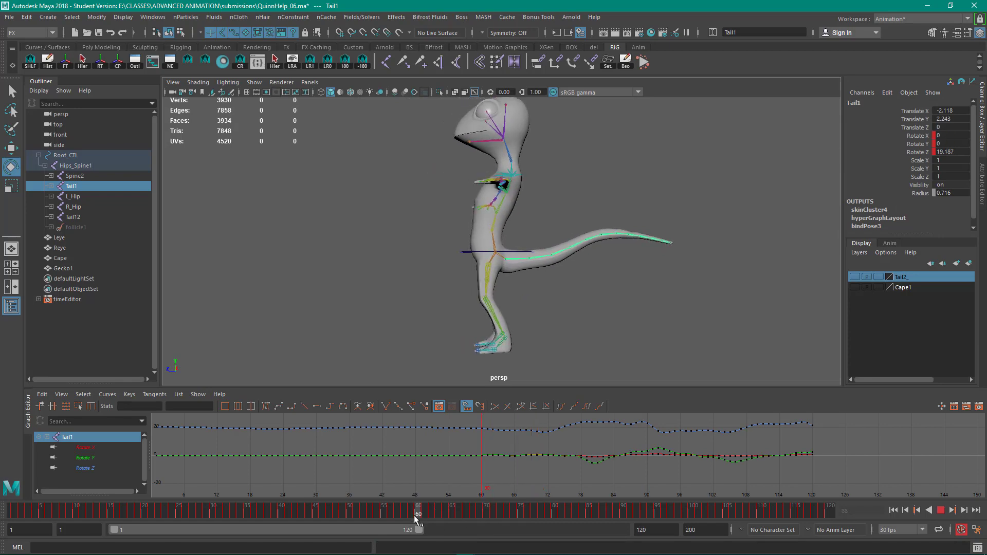
Select Root_CTL and set the animation range to start at frame 60
click(349, 252)
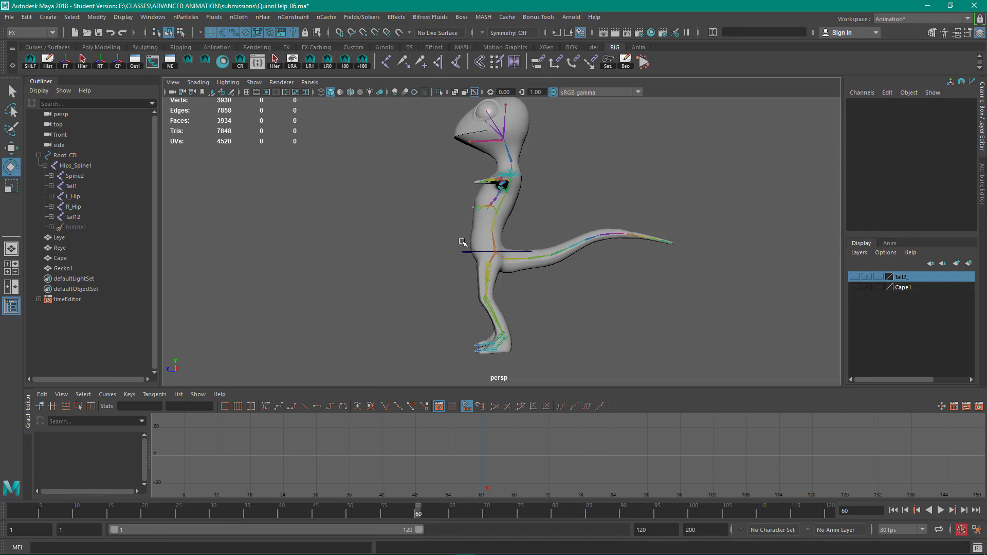
drag(463, 242, 472, 280)
click(414, 251)
drag(449, 234, 471, 278)
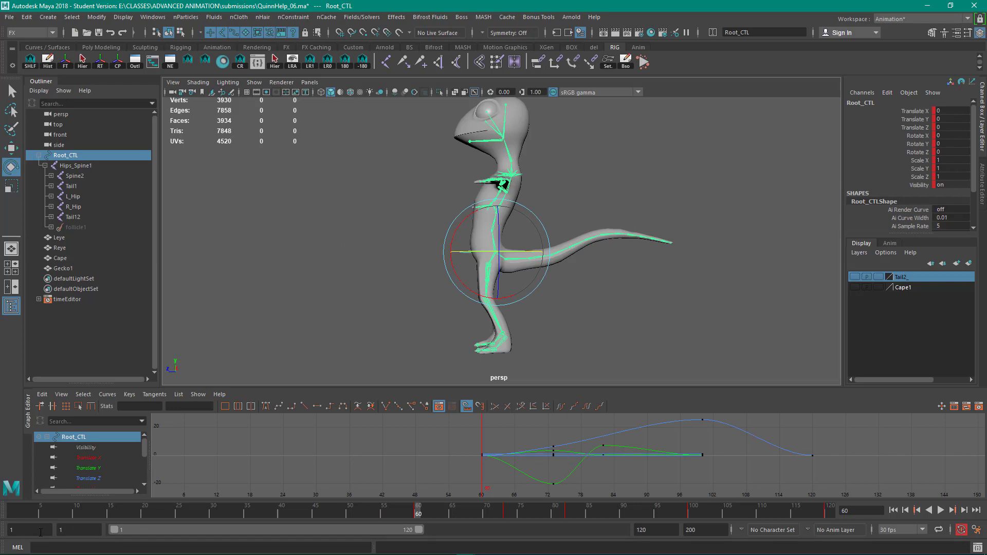
click(19, 532)
text(60)
key(Return)
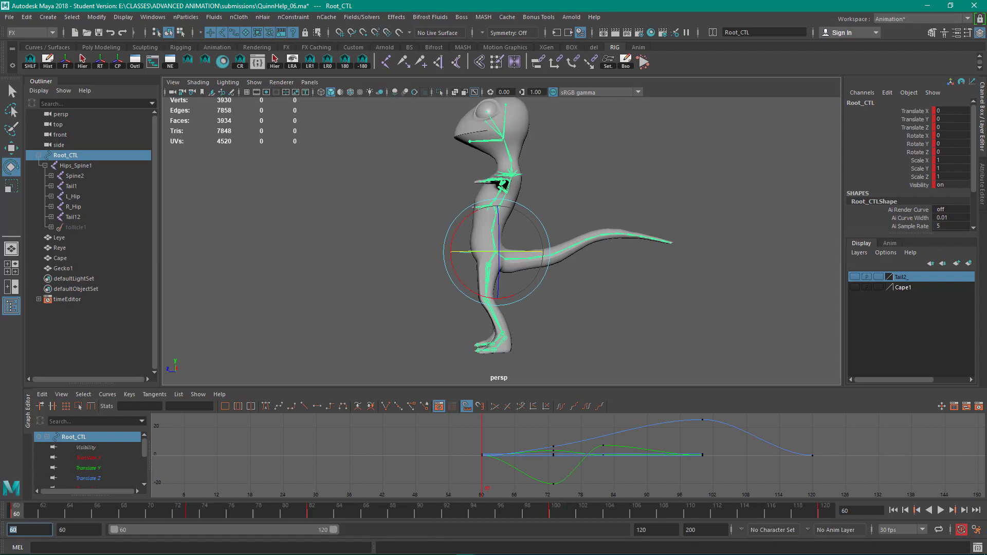
Set both the playback end and the animation end to frame 100
drag(343, 508, 555, 511)
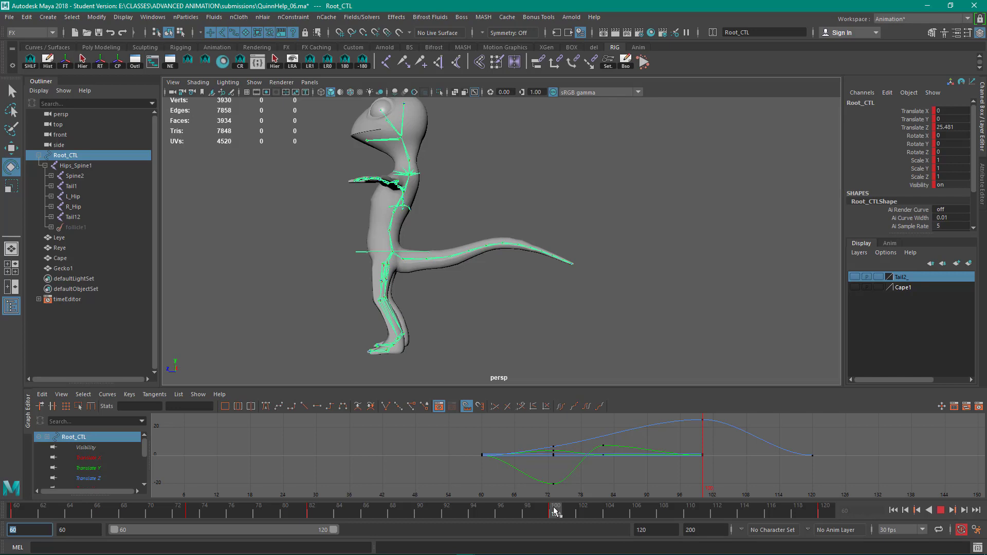
drag(555, 511, 555, 511)
click(672, 534)
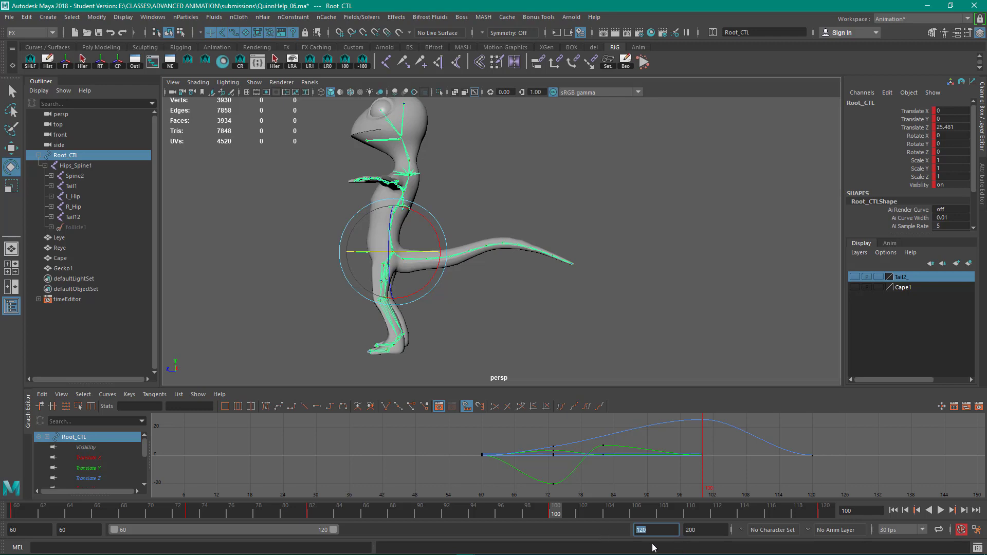
key(Return)
click(711, 529)
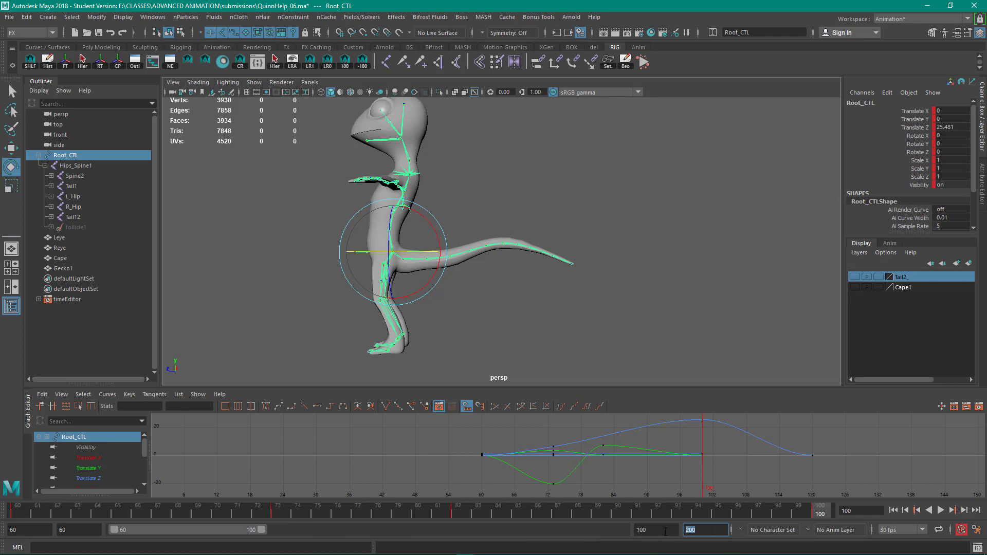
key(Return)
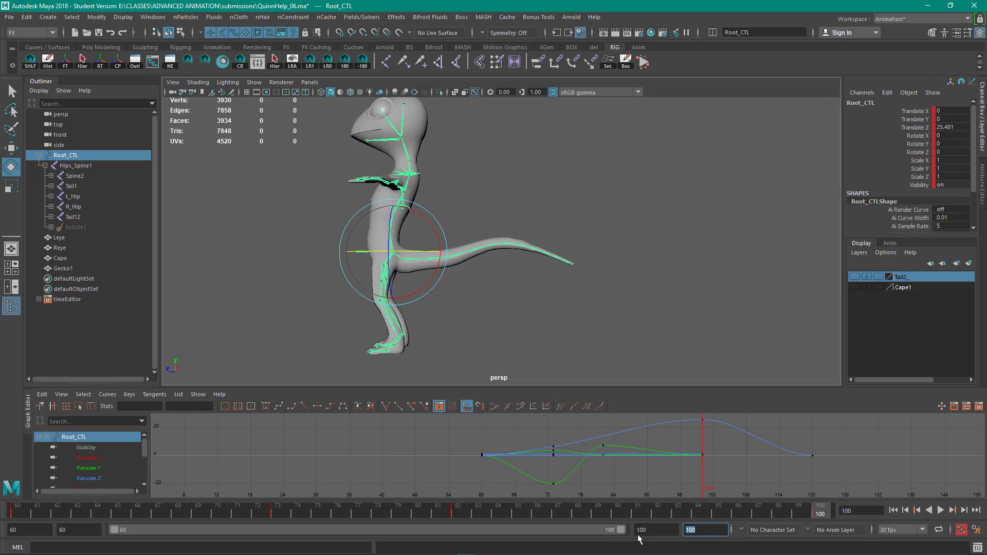
Play and scrub the animation from frame 60 to frame 100 to review the baked tail motion
click(893, 510)
click(941, 511)
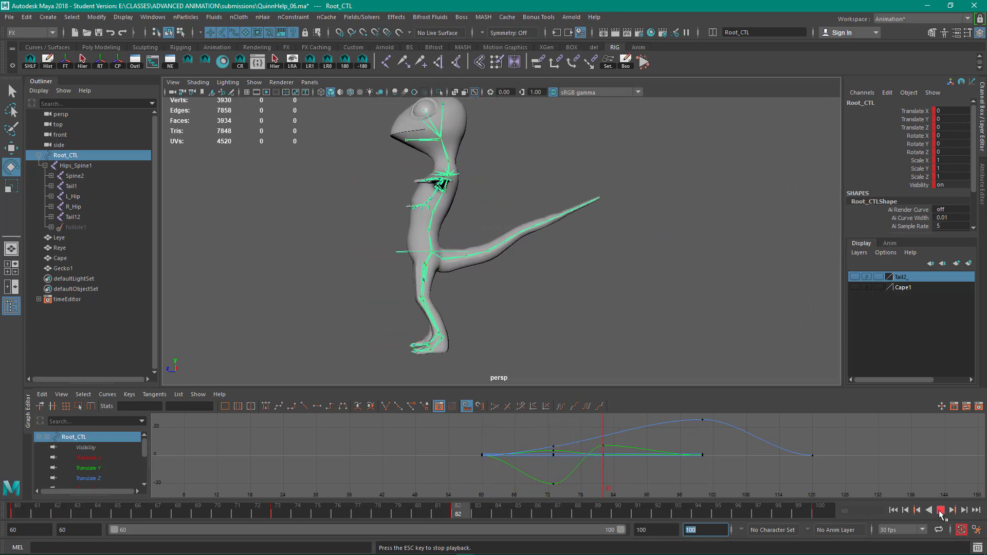
click(941, 510)
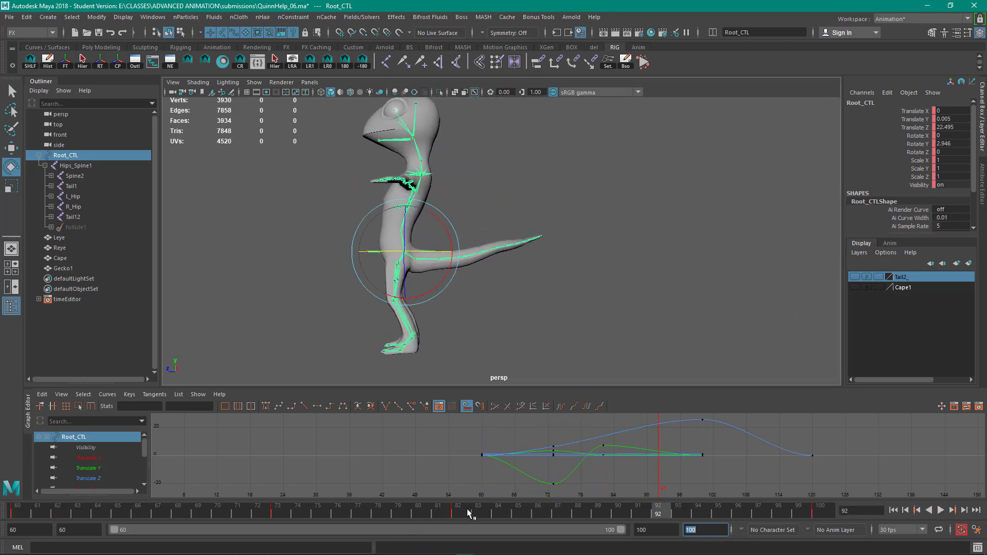
key(alt+v)
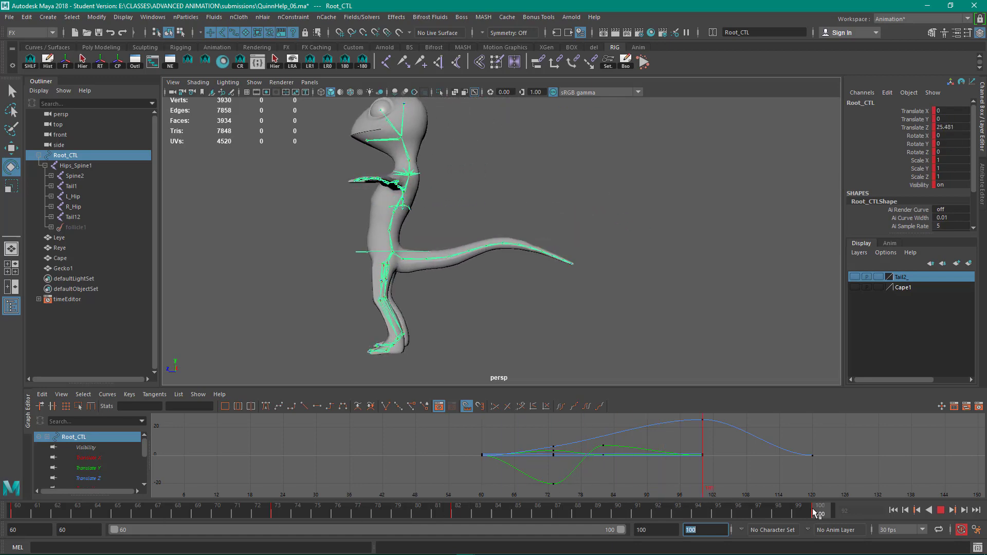
key(Escape)
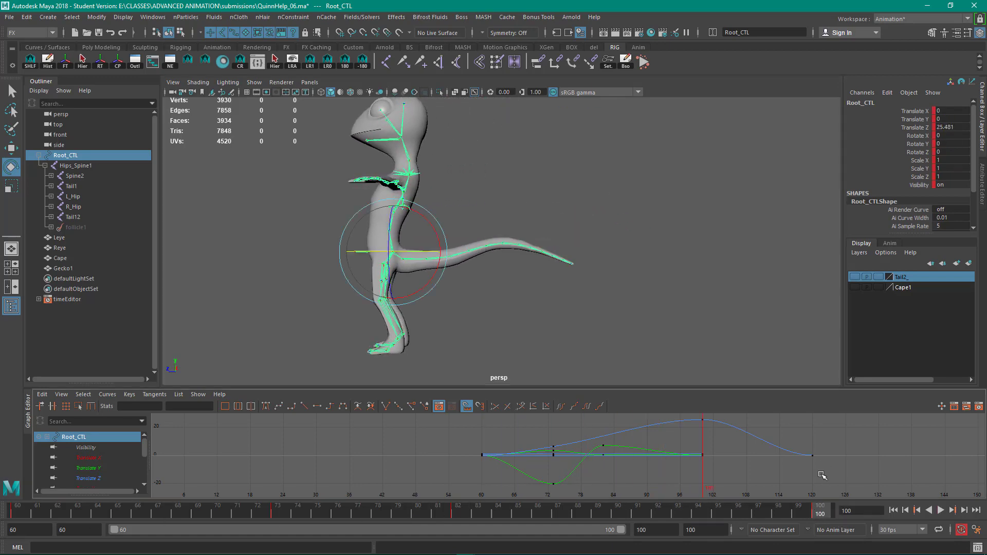
Delete Root_CTL's keys at frame 120 and bake its Translate and Rotate X, Y and Z channels over the time slider range
drag(818, 446, 811, 467)
key(Delete)
click(27, 17)
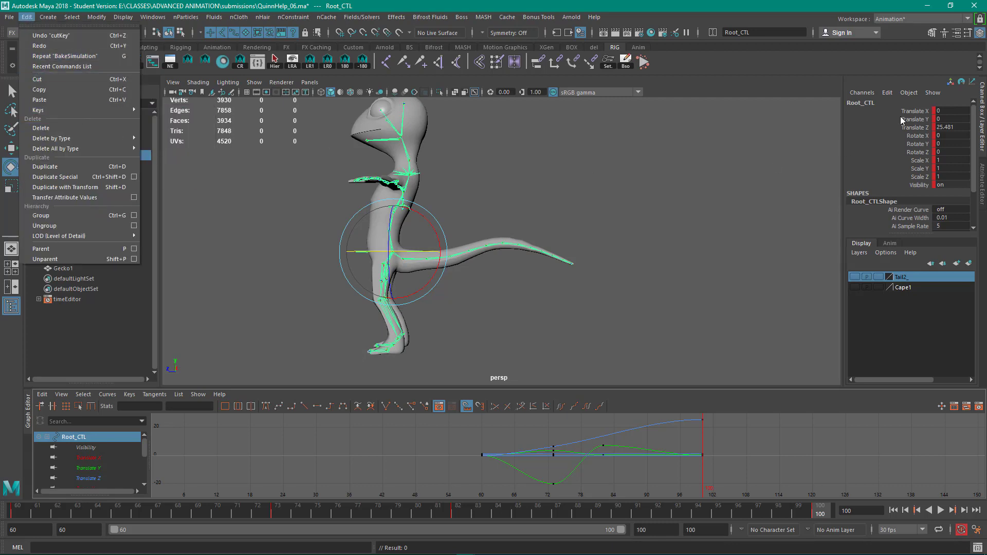
drag(914, 111, 924, 150)
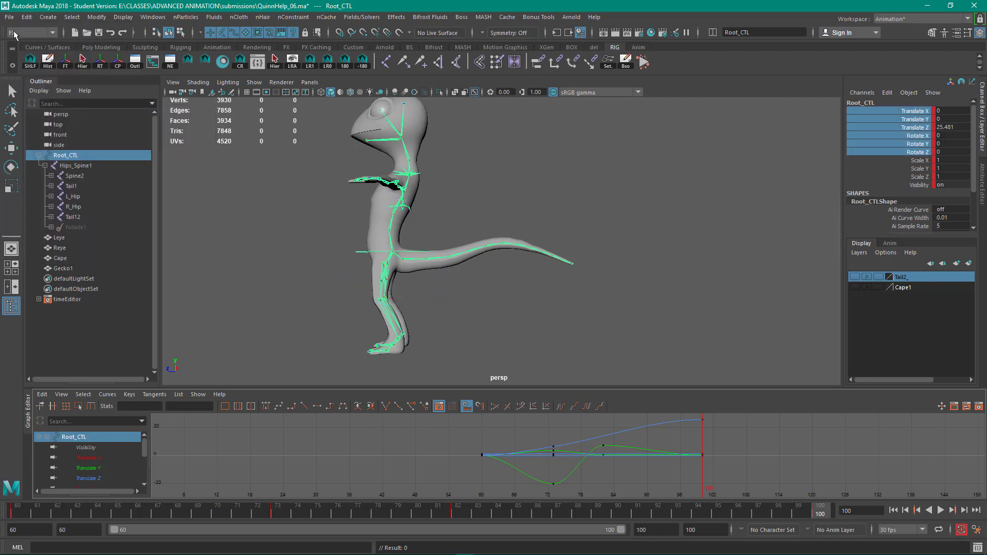
click(30, 18)
mouse_move(54, 110)
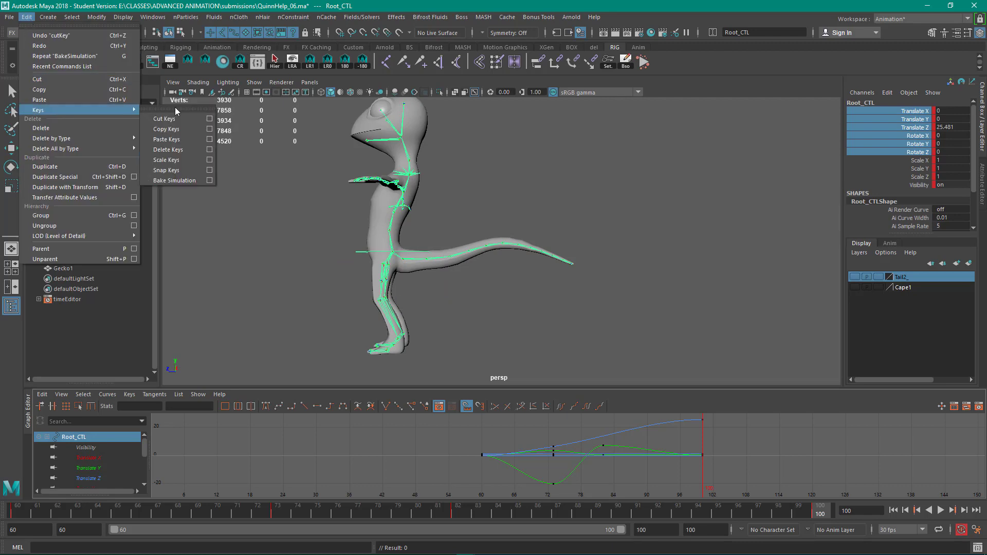
click(209, 181)
click(221, 343)
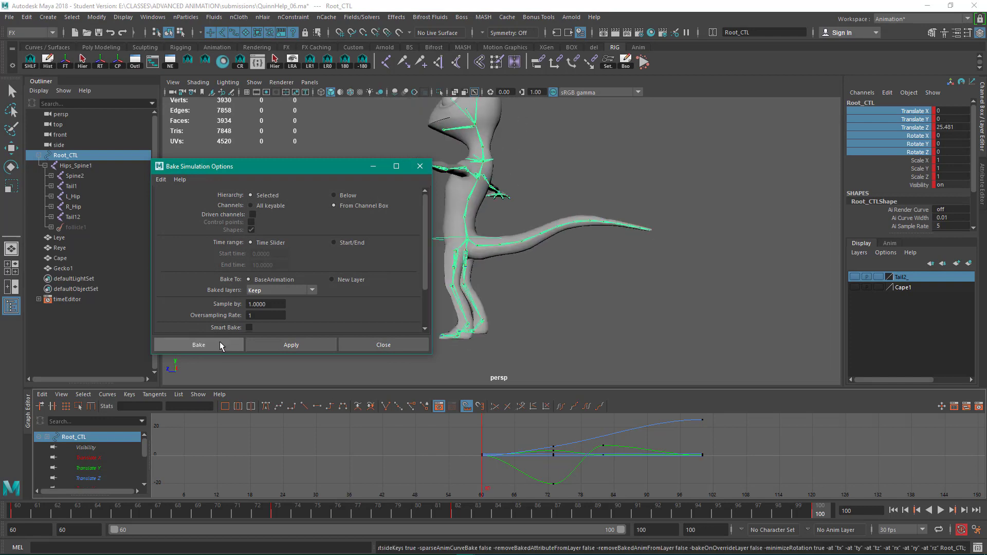
Return to frame 60 and unparent Hips_Spine1 from Root_CTL so it sits at the top level of the scene hierarchy
drag(199, 512, 18, 521)
click(496, 254)
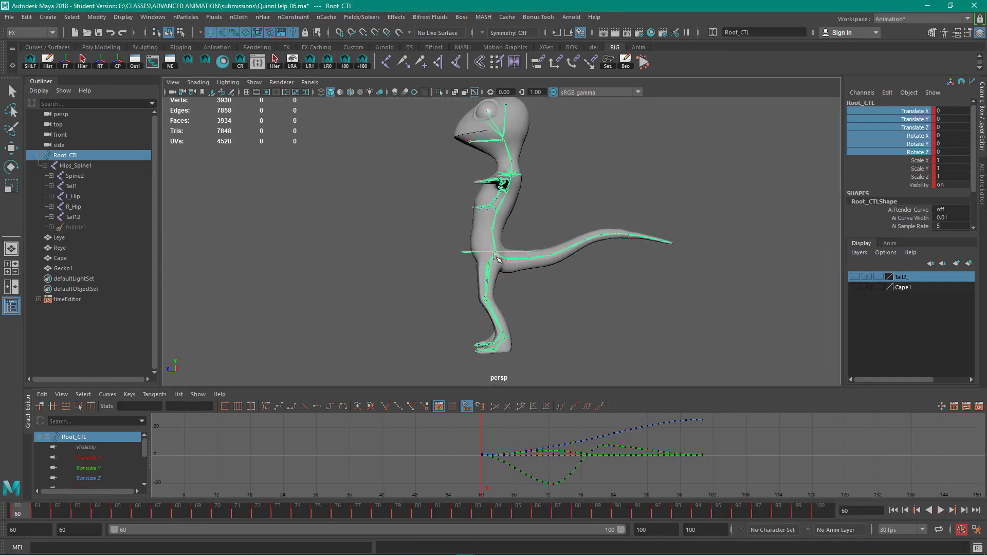
click(561, 186)
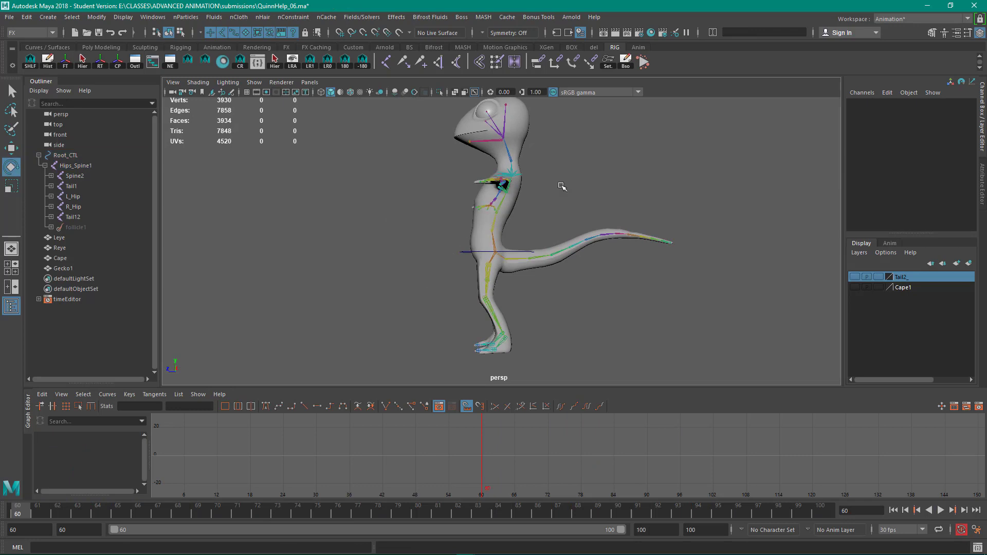
click(502, 258)
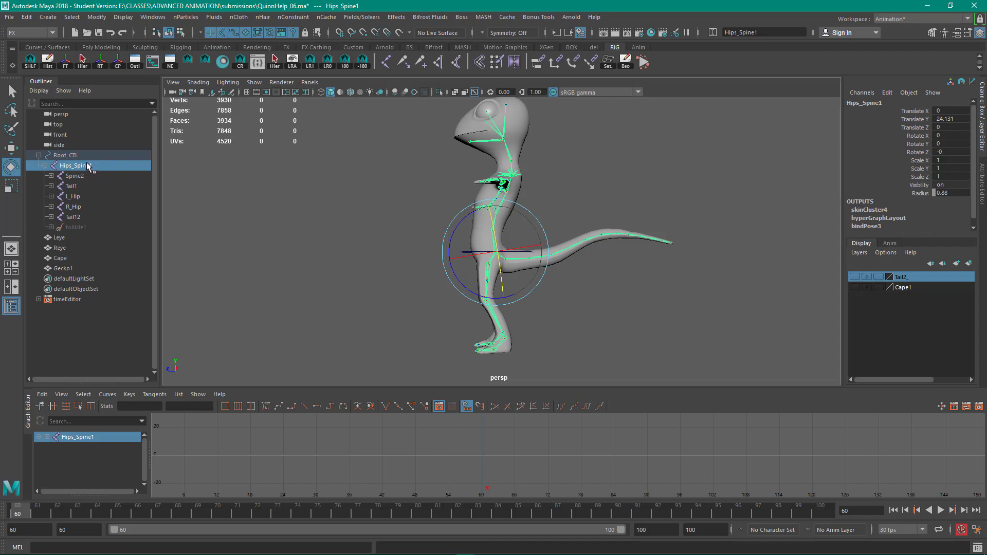
middle_drag(87, 162, 74, 319)
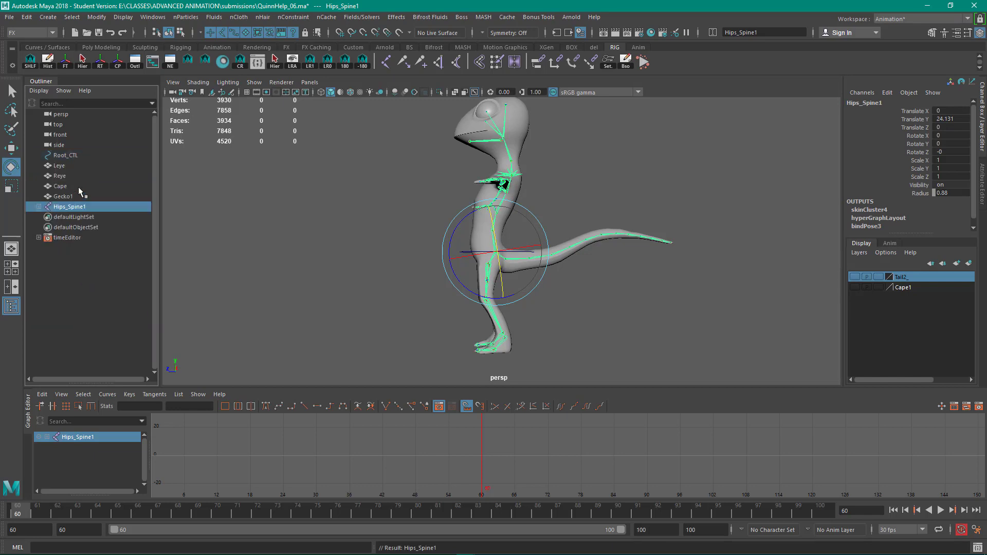
Select Root_CTL first and Hips_Spine1 second, and switch to the Rigging command set
click(72, 157)
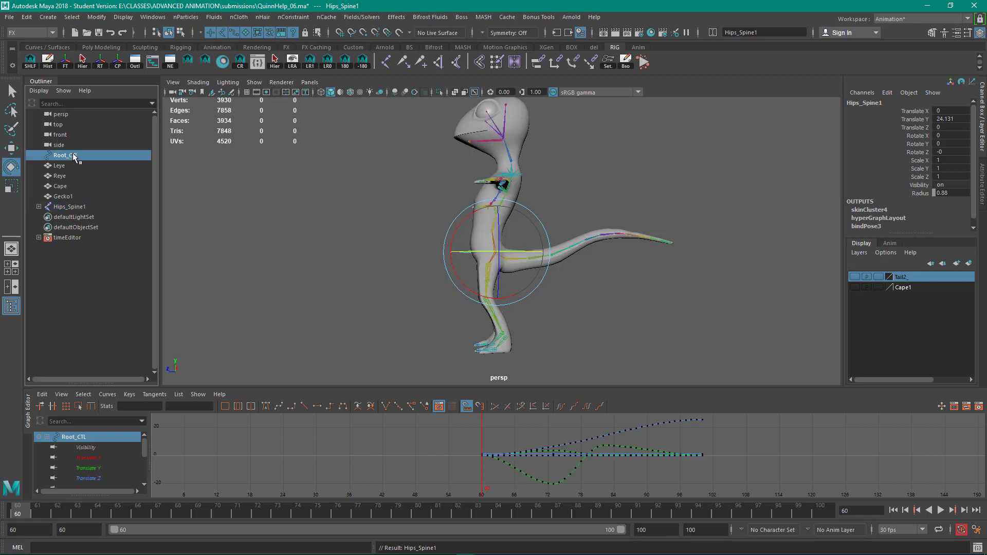
ctrl+click(70, 206)
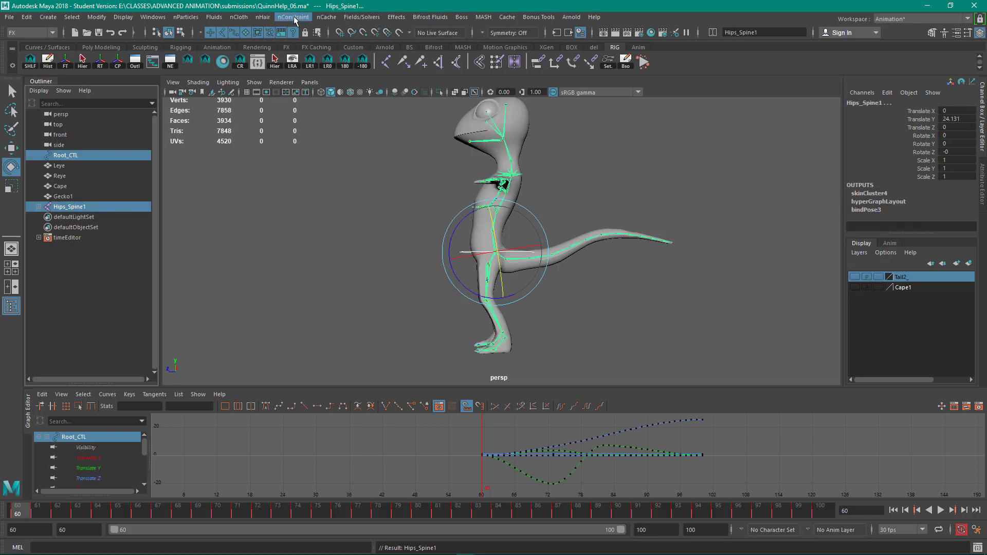
click(46, 32)
click(20, 55)
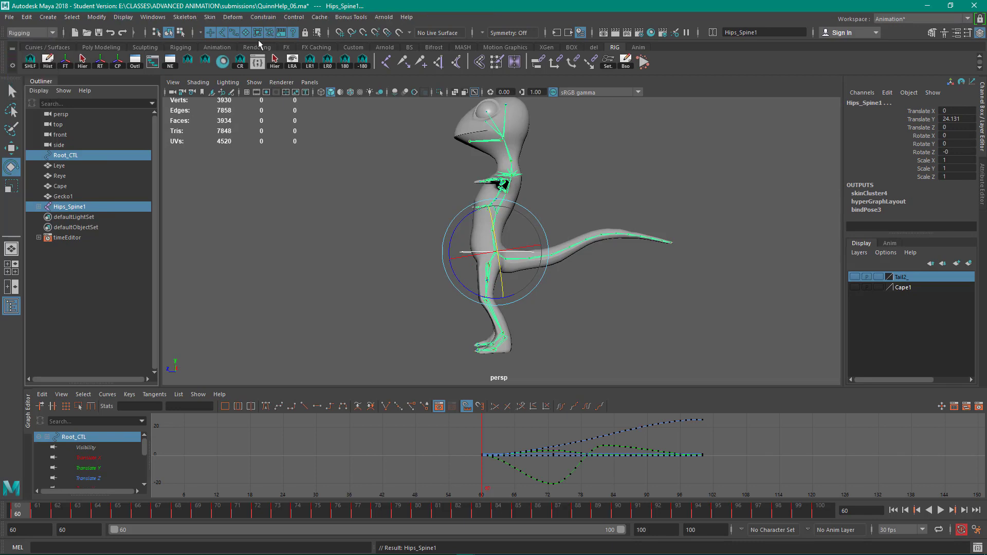
Try a parent constraint from Root_CTL to Hips_Spine1 with the current settings, and undo it
click(262, 17)
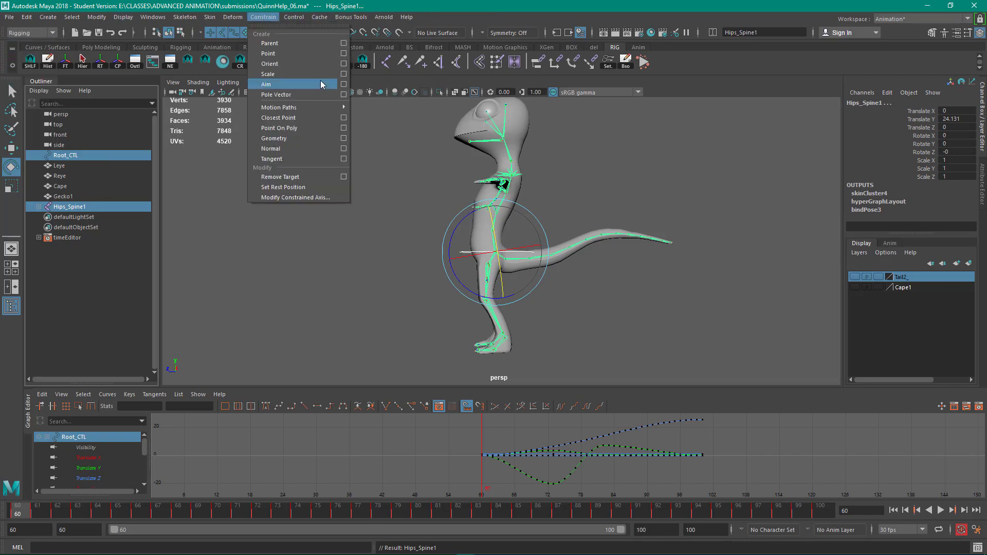
click(297, 43)
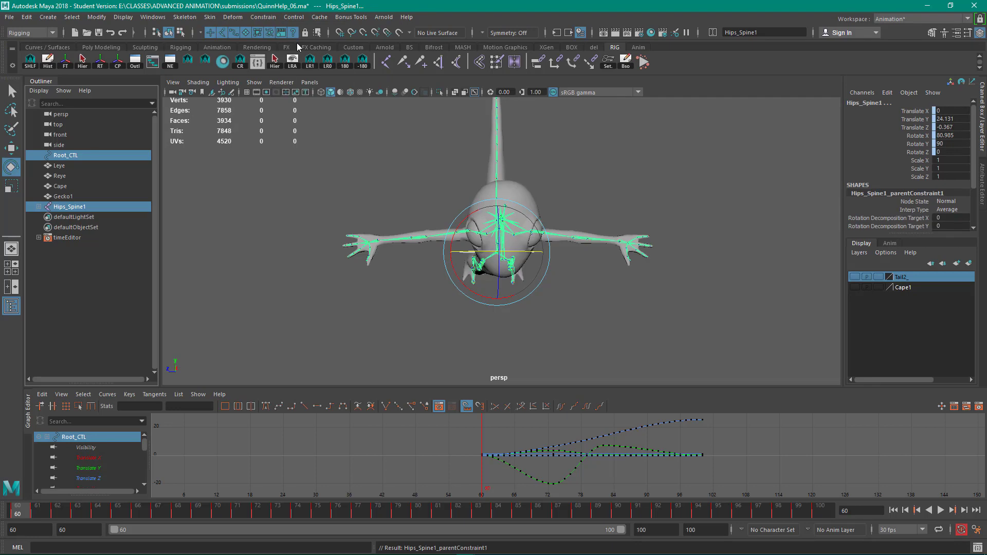
click(27, 17)
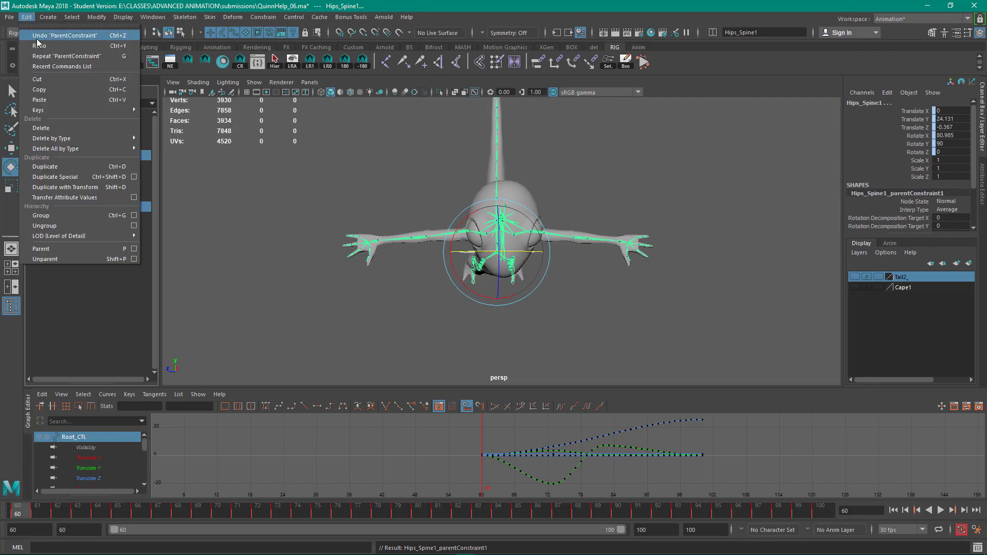
click(37, 38)
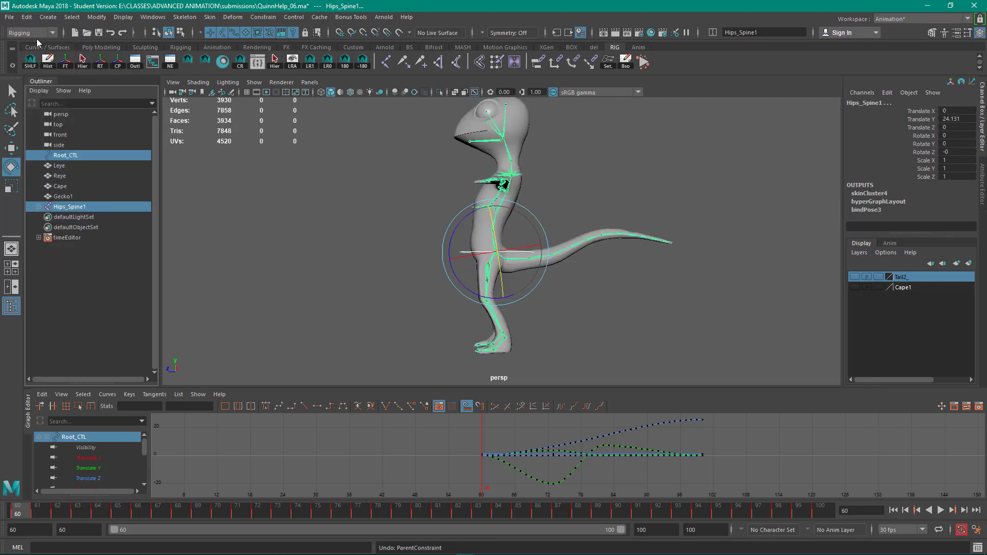
Parent-constrain Hips_Spine1 to Root_CTL with Maintain offset enabled, all translate and rotate axes and a weight of 1
click(263, 17)
click(345, 44)
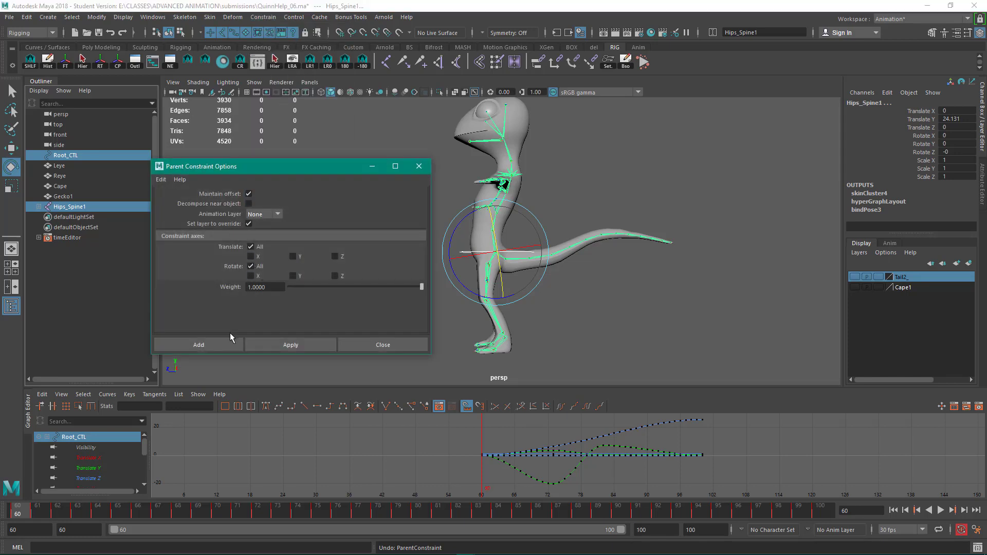
click(207, 344)
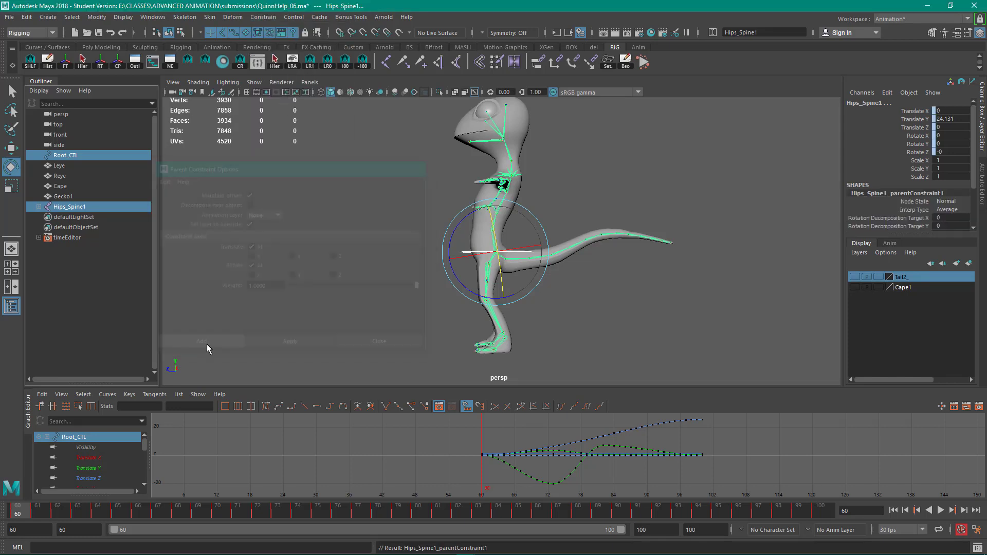
Play the animation to check that the skeleton follows Root_CTL, and return to frame 60
click(940, 510)
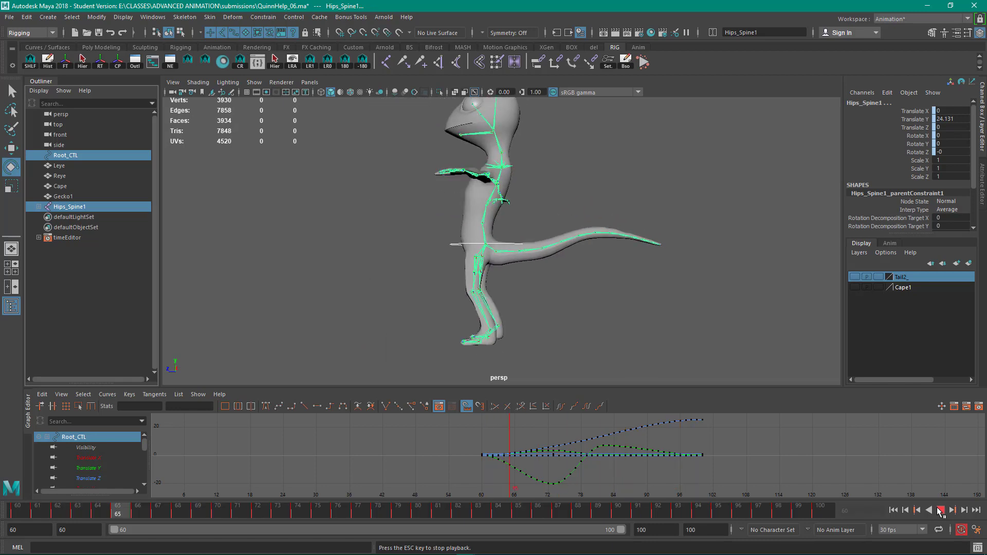
click(942, 512)
click(22, 512)
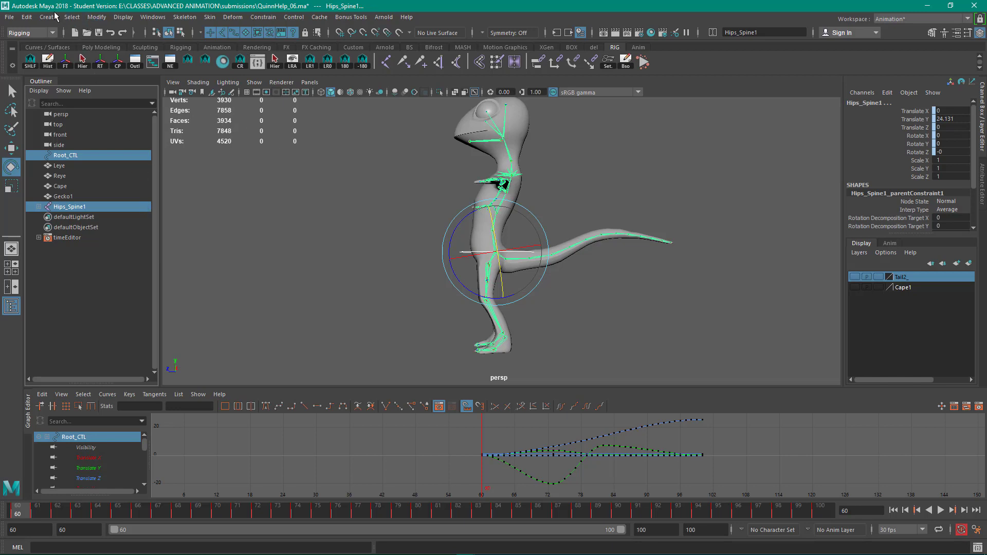
Try to bake the simulation on Root_CTL and Hips_Spine1 from the Channel Box over the time slider range
click(27, 17)
mouse_move(74, 110)
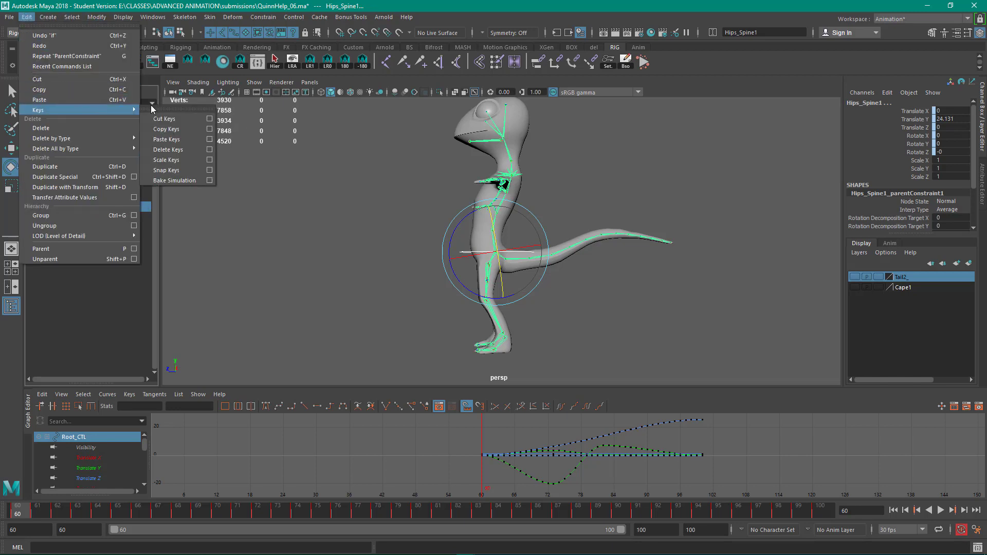
click(209, 180)
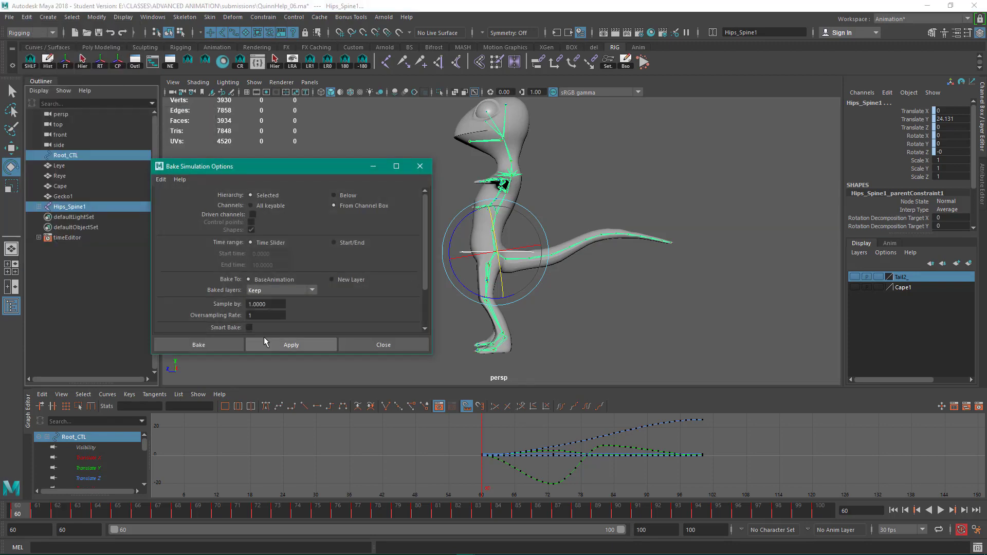
click(202, 345)
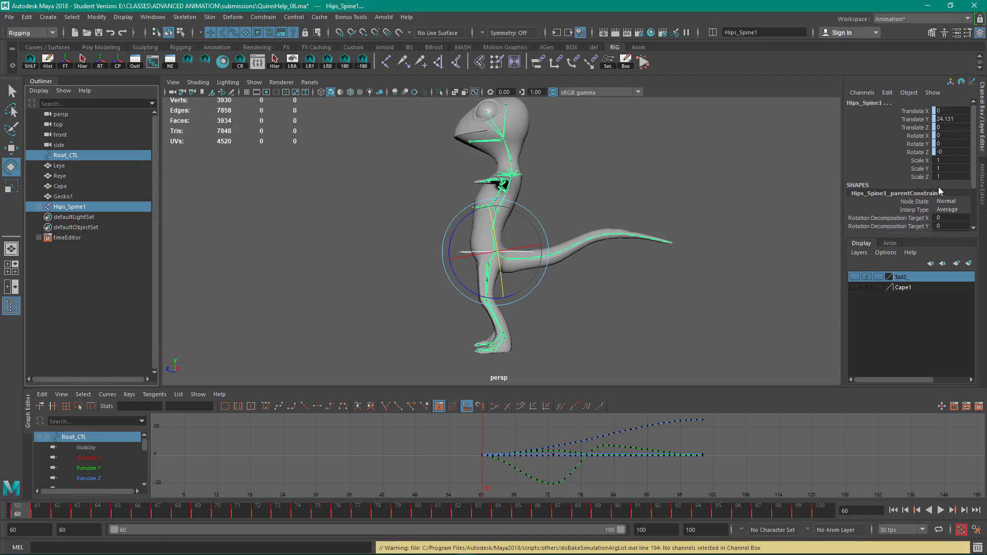
Bake the Translate and Rotate X, Y and Z channels of Root_CTL and Hips_Spine1 over the time slider range, sampling by 1
drag(922, 118, 923, 152)
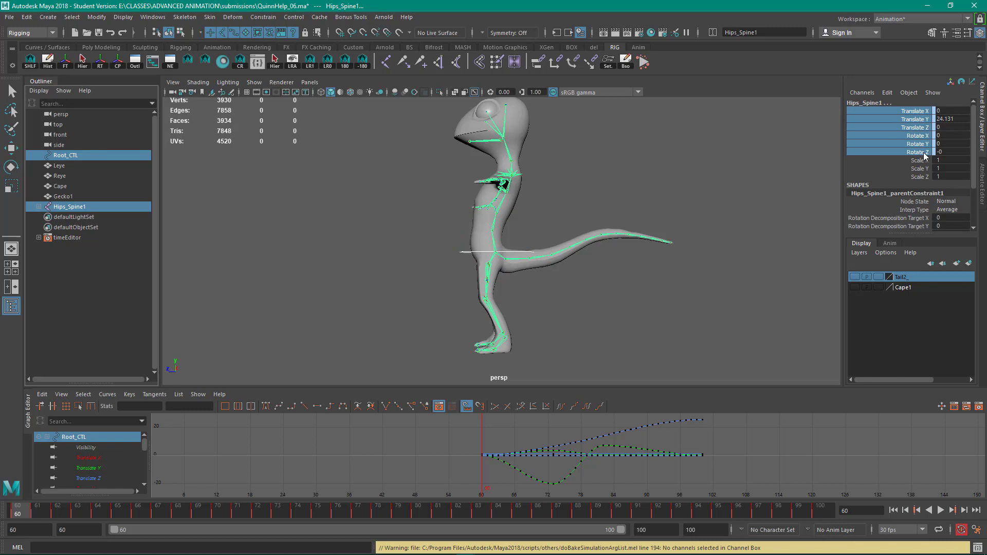
click(26, 17)
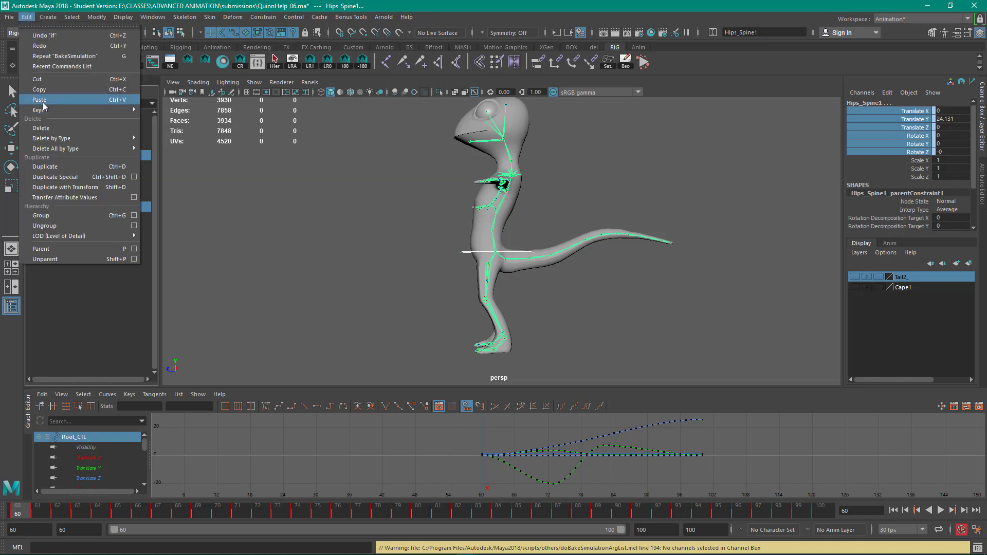
mouse_move(116, 112)
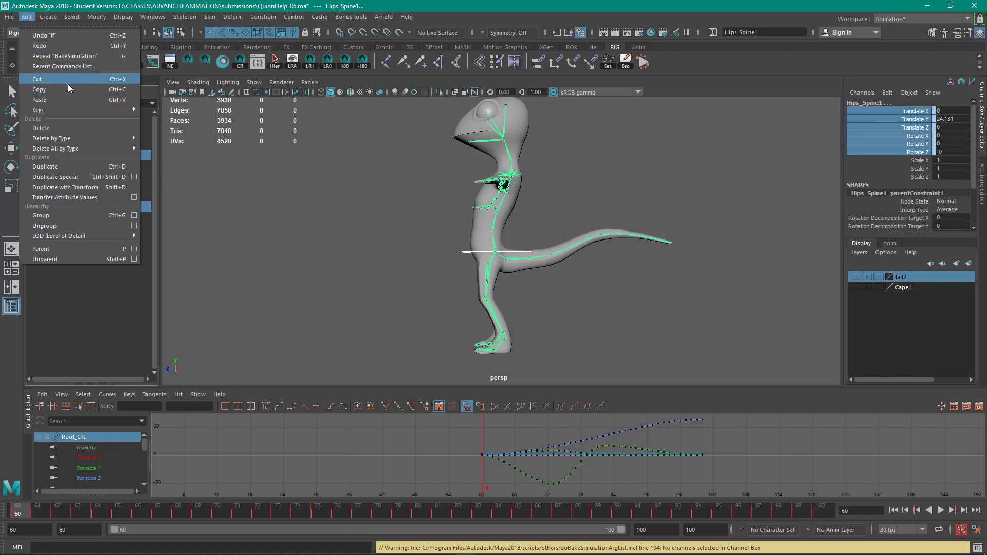
click(209, 180)
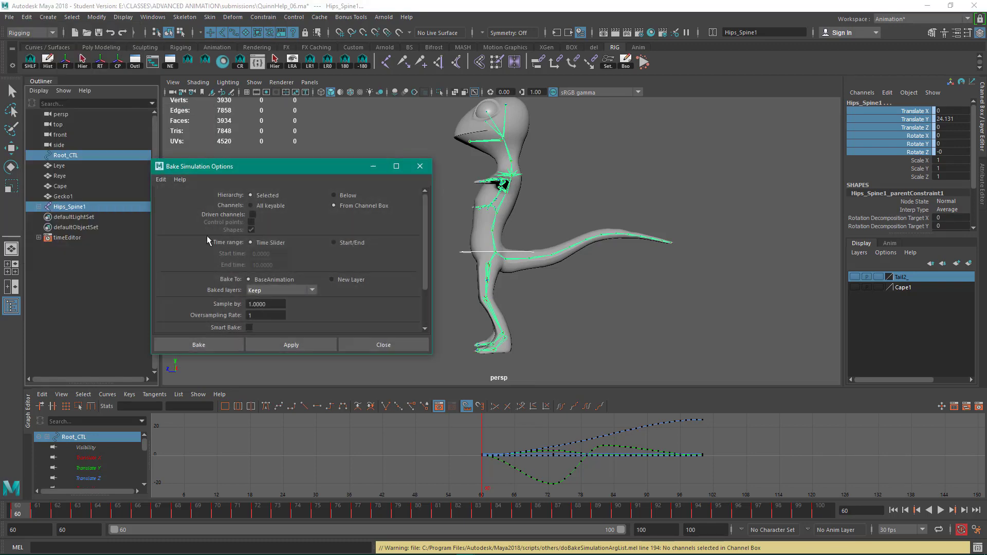
click(202, 344)
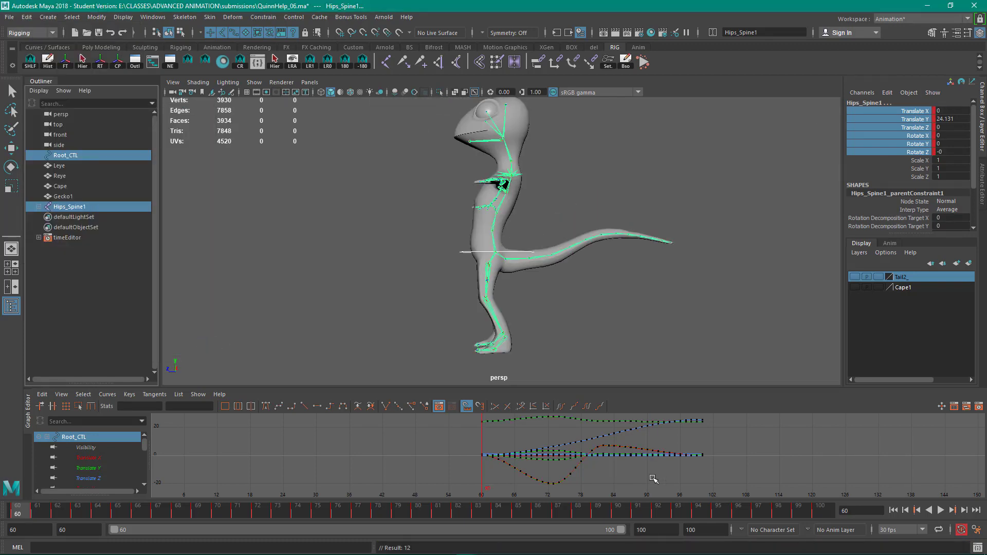
Select only the Root_CTL curve around the hips and delete it
click(423, 276)
drag(460, 247, 466, 264)
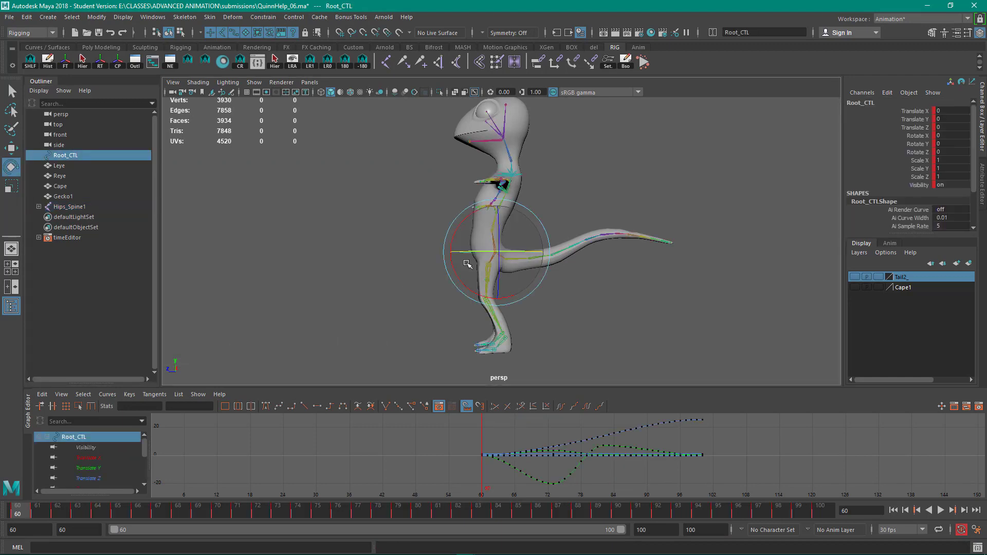
key(Delete)
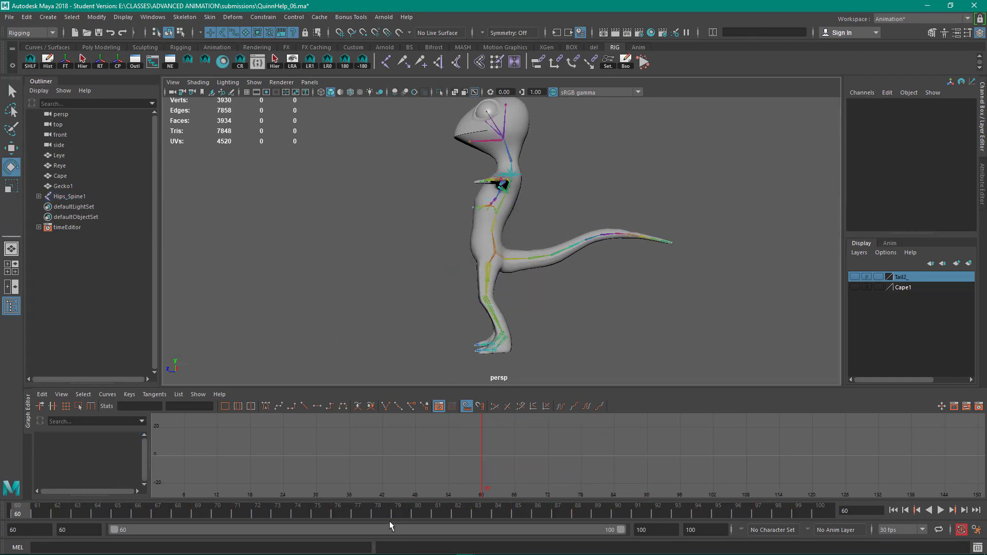
Play the baked animation from several angles to review the body and tail motion, and return to frame 60
key(alt+v)
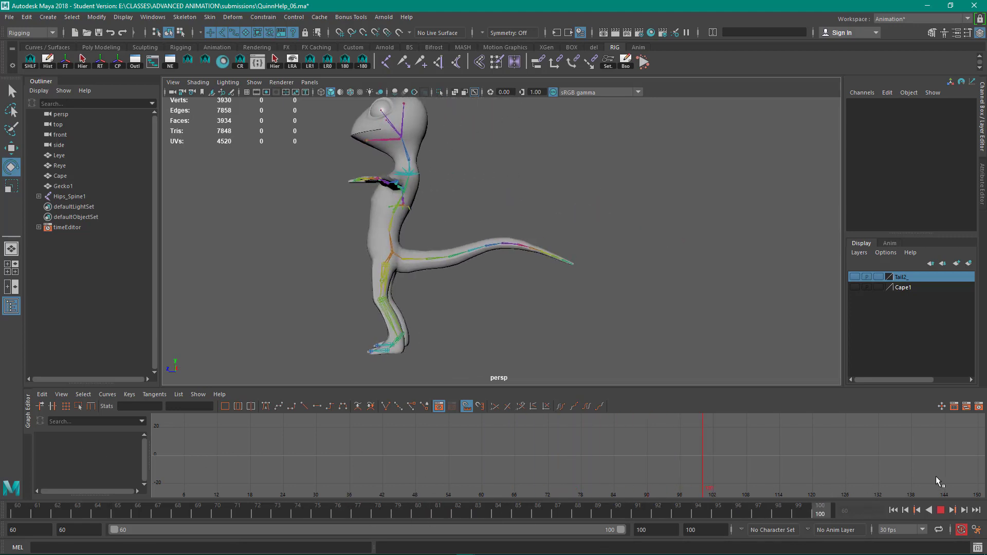
click(940, 510)
alt+drag(605, 302, 560, 320)
click(941, 510)
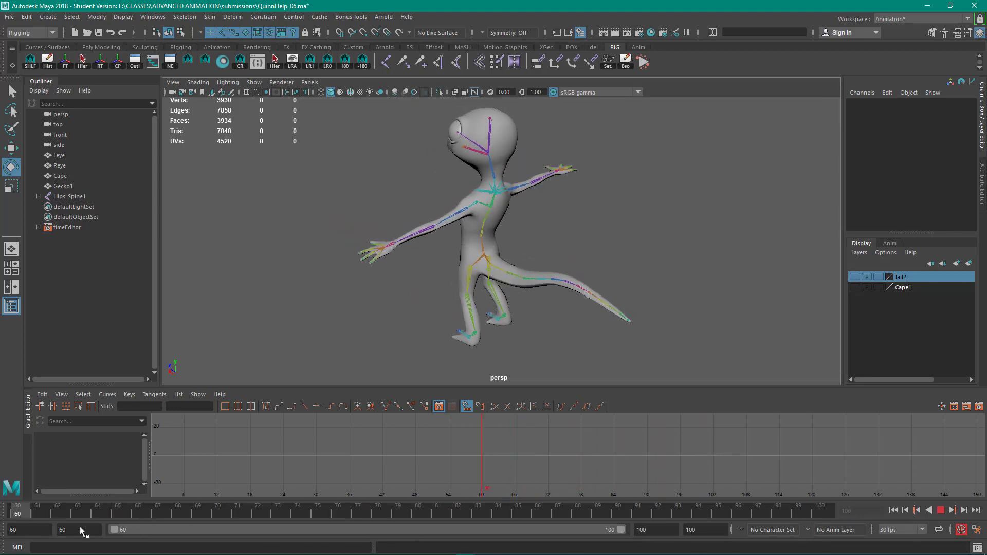
click(22, 509)
alt+drag(335, 381, 385, 335)
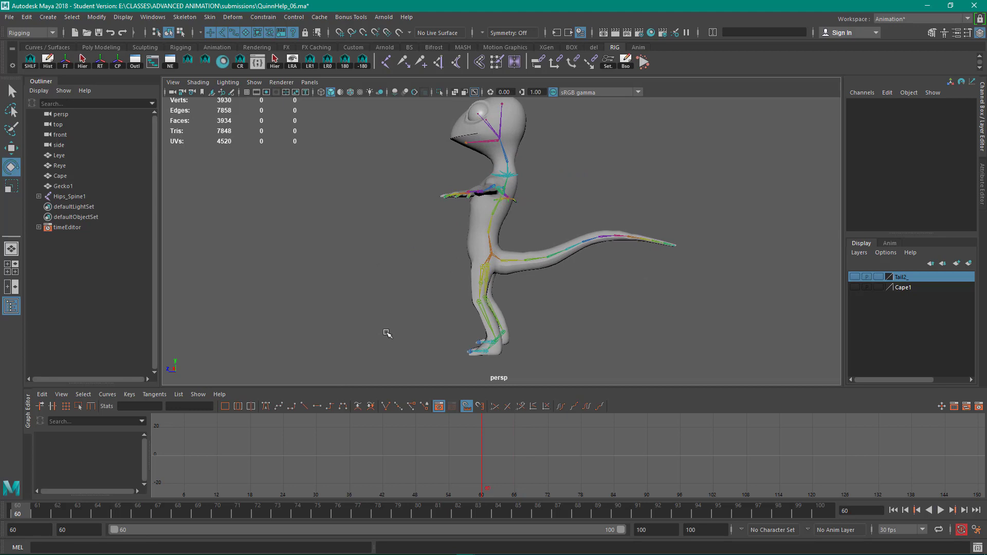
Show the Tail2_ display layer and play the animation to compare both tail joint chains, stopping at frame 88
click(855, 276)
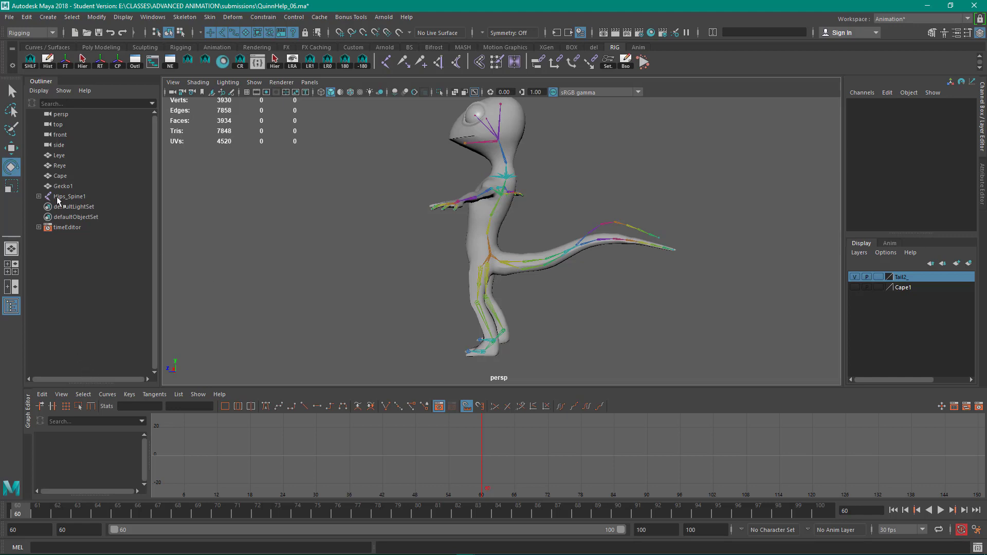
click(38, 196)
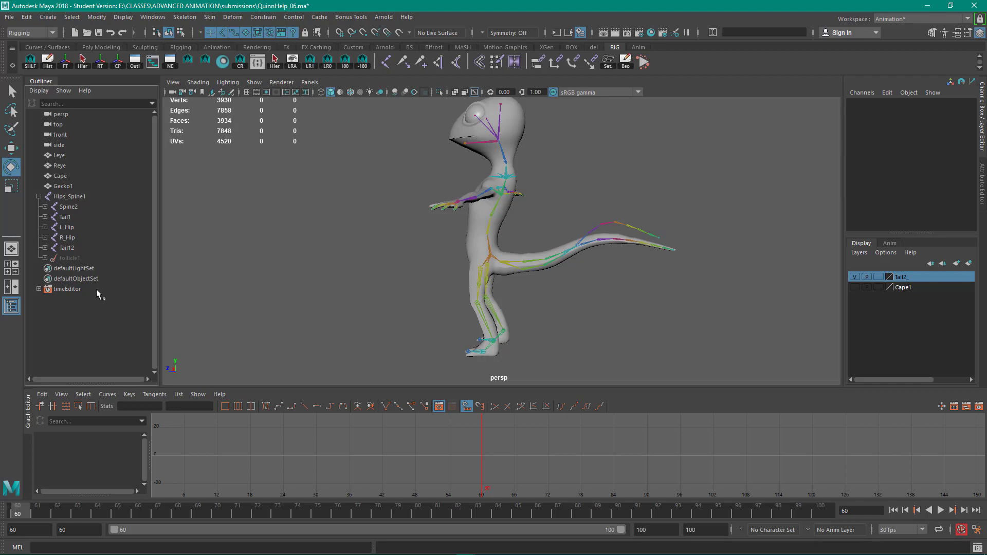
alt+drag(245, 266, 288, 240)
key(alt+v)
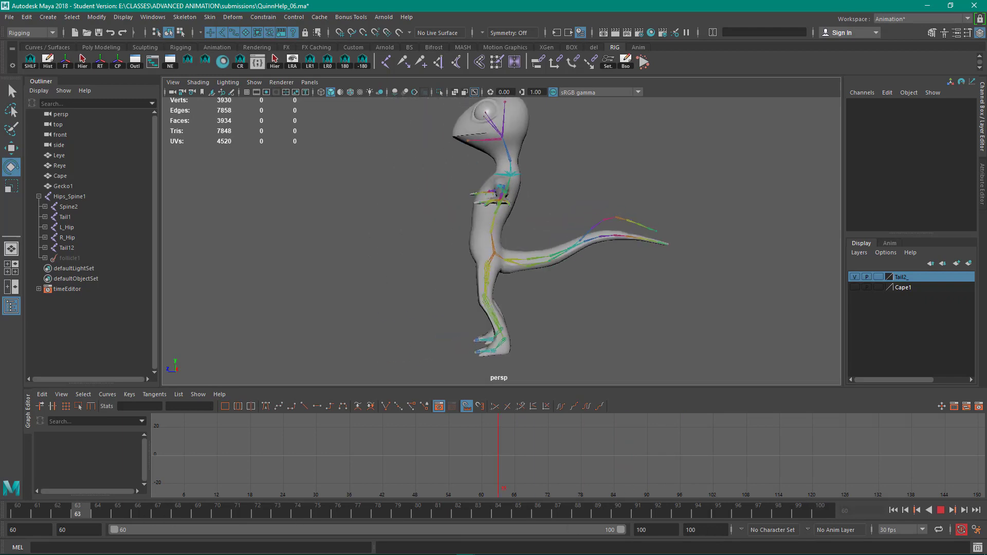
drag(568, 511, 579, 494)
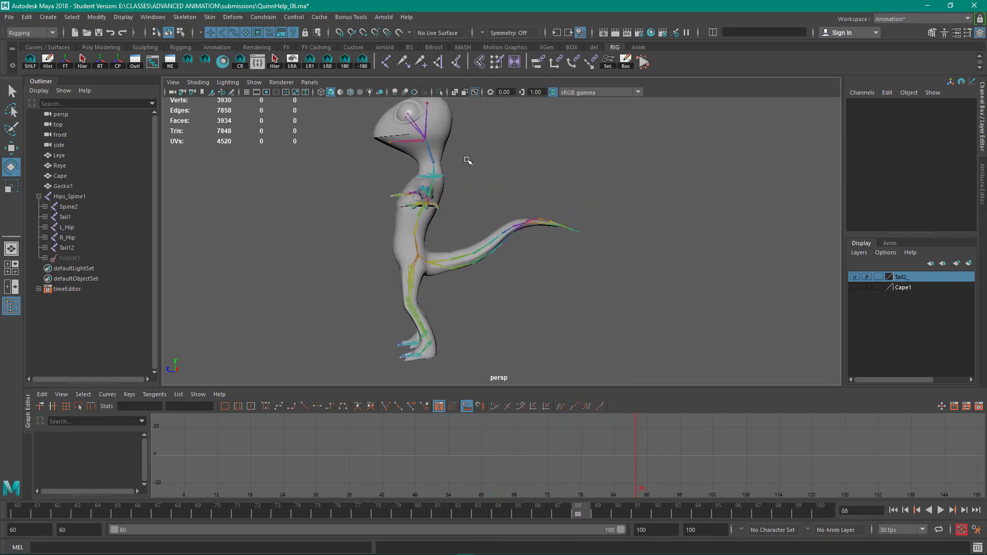
click(466, 257)
click(137, 178)
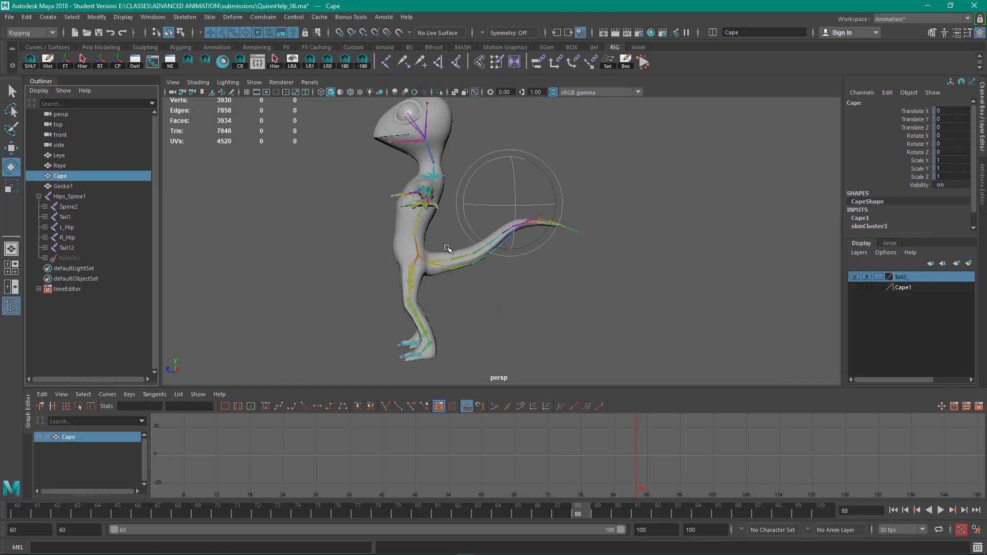
click(327, 209)
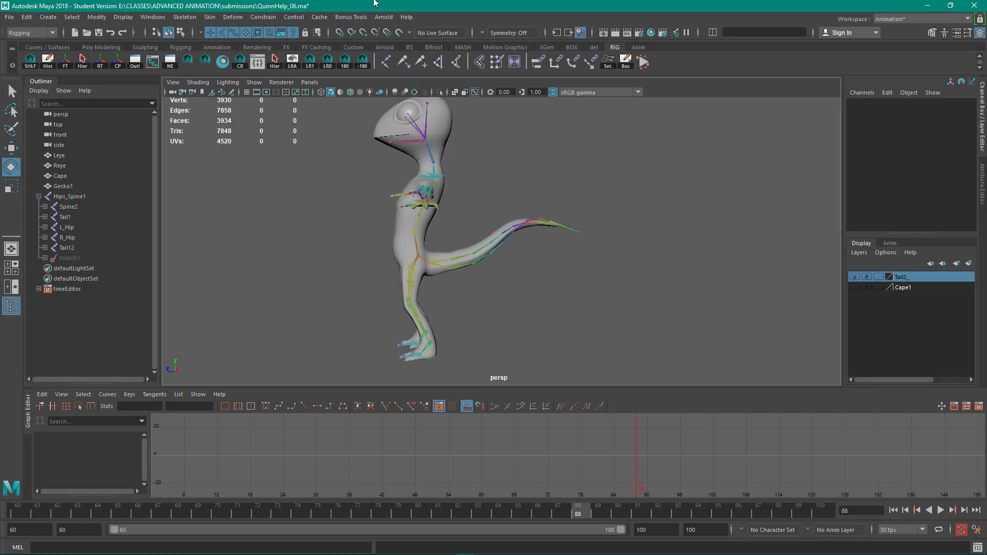
Select the Gecko1 mesh, switch to the FX command set and examine the nHair and nCloth commands, including Create Passive Collider
click(401, 233)
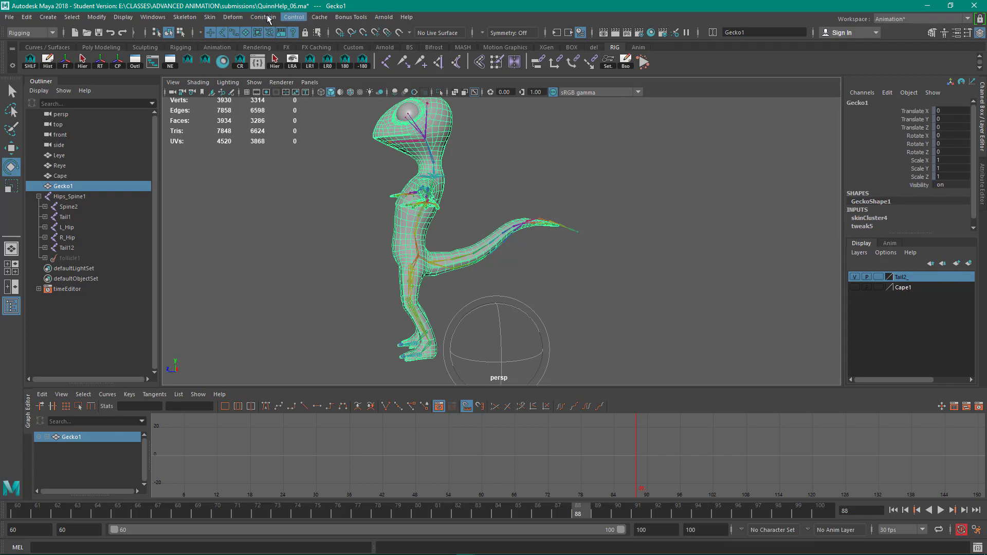
click(214, 17)
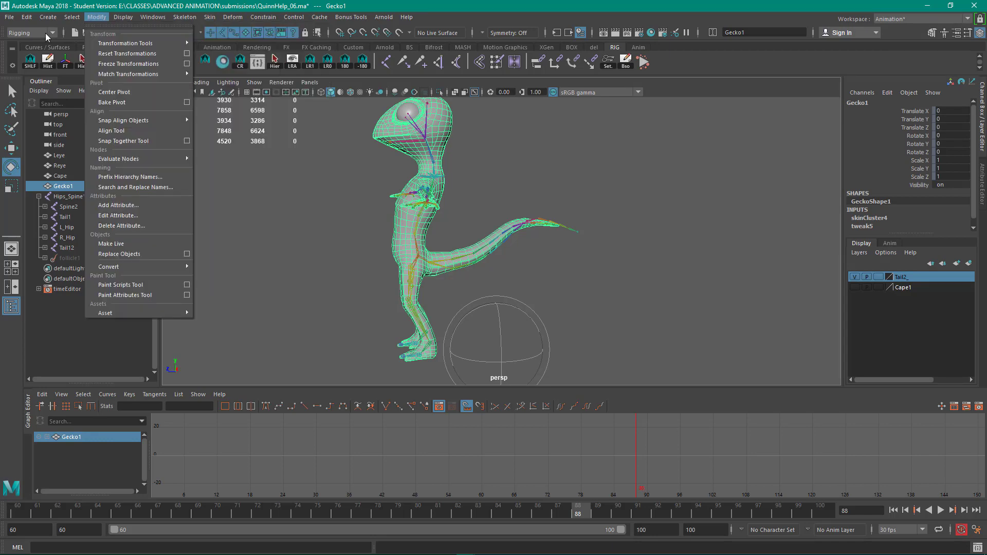
click(48, 34)
click(32, 75)
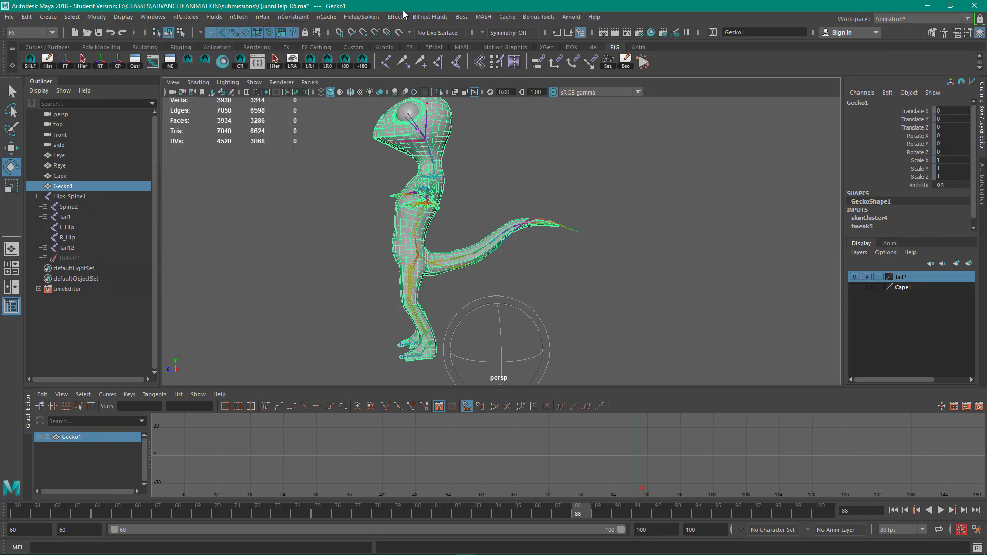
click(262, 17)
mouse_move(307, 94)
click(239, 17)
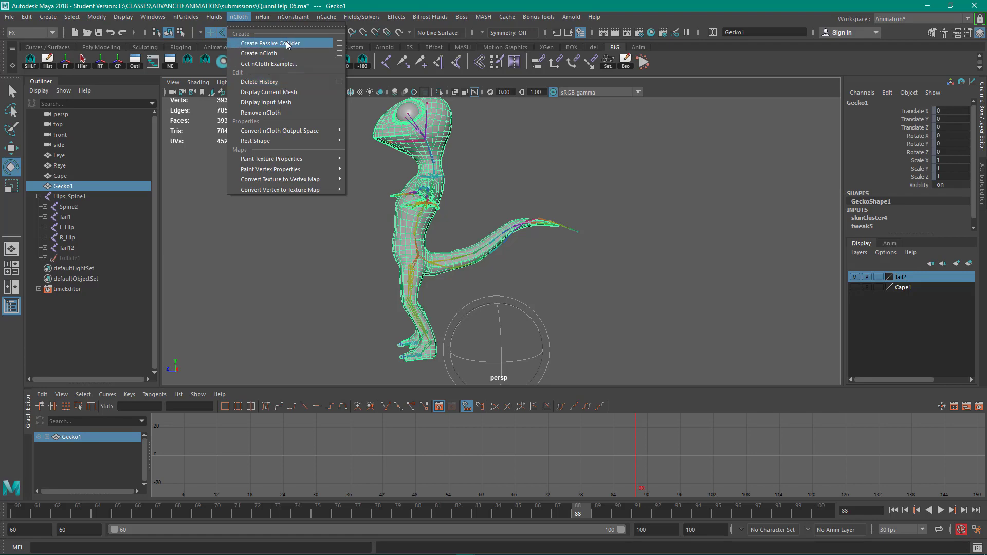
click(265, 313)
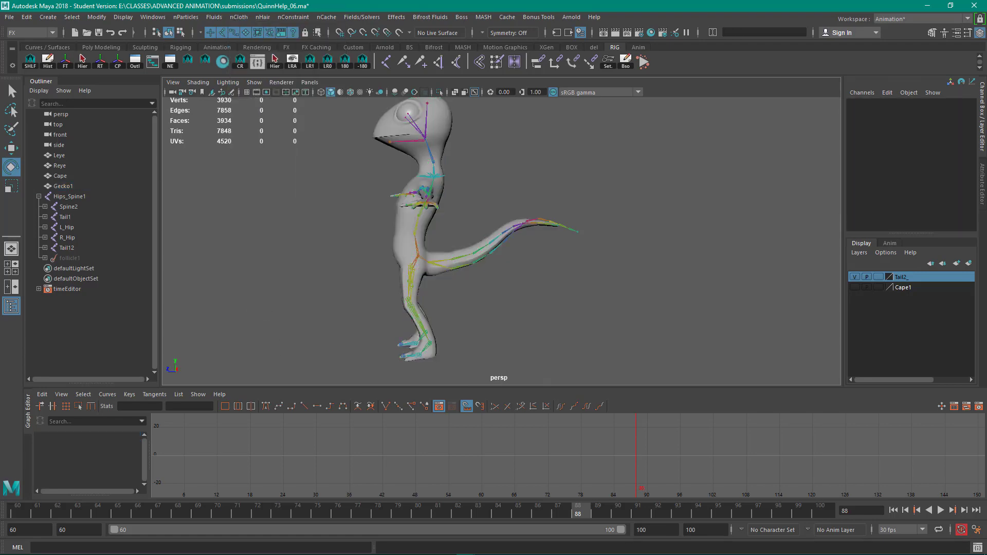